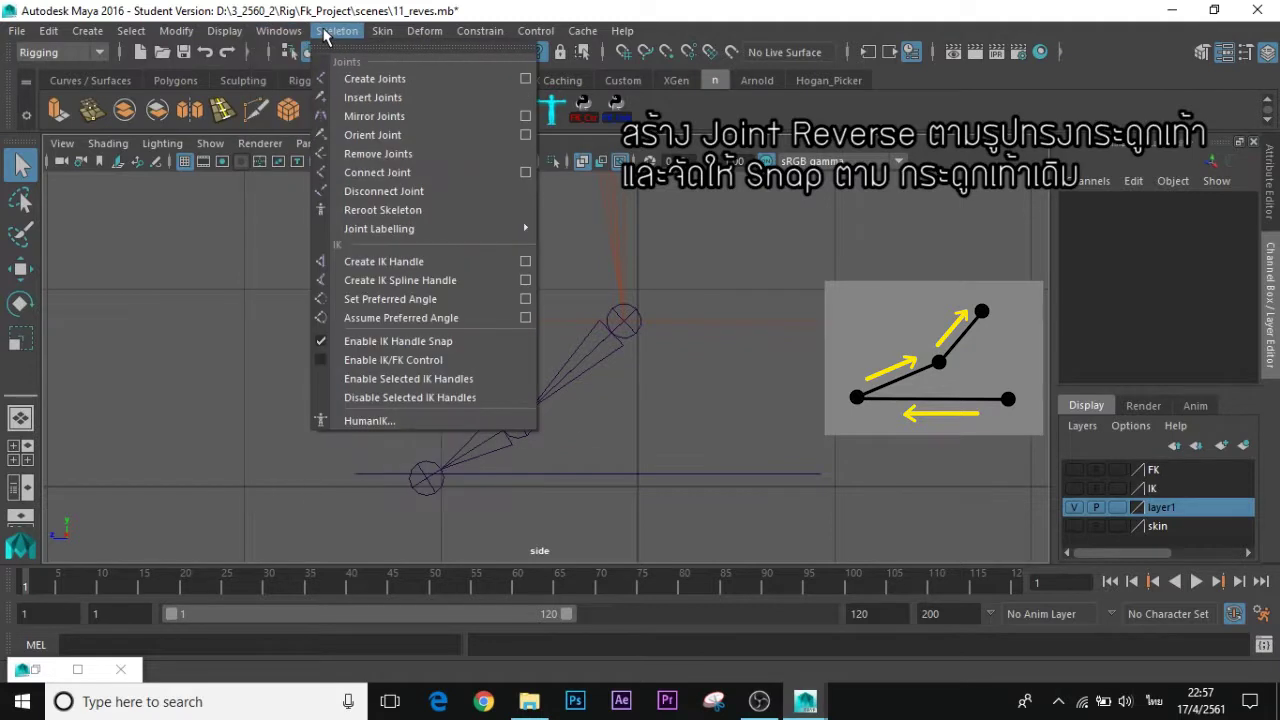
- Create a reverse-foot joint chain in the side view, running from heel to toe, ball and ankle over the existing foot joints
left_click(437, 80)
scroll(548, 341, "up", 3)
middle_click_drag(616, 442, 618, 371, "alt")
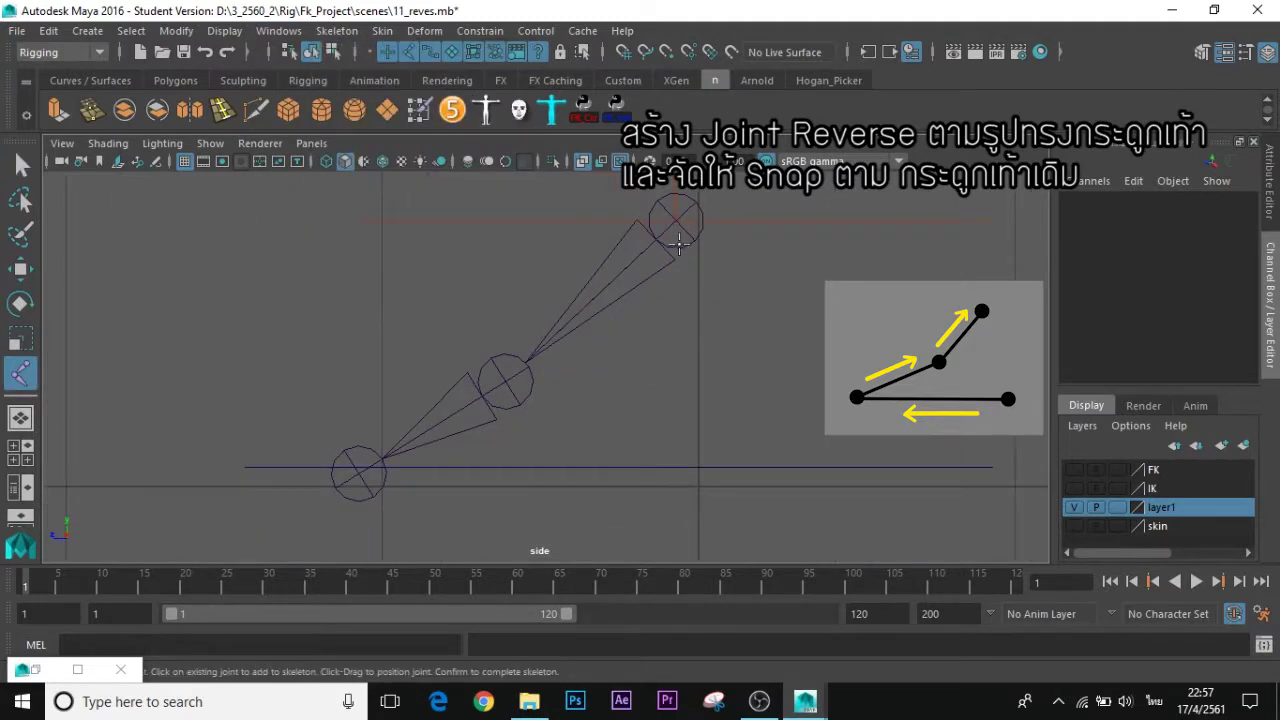
left_click(677, 474)
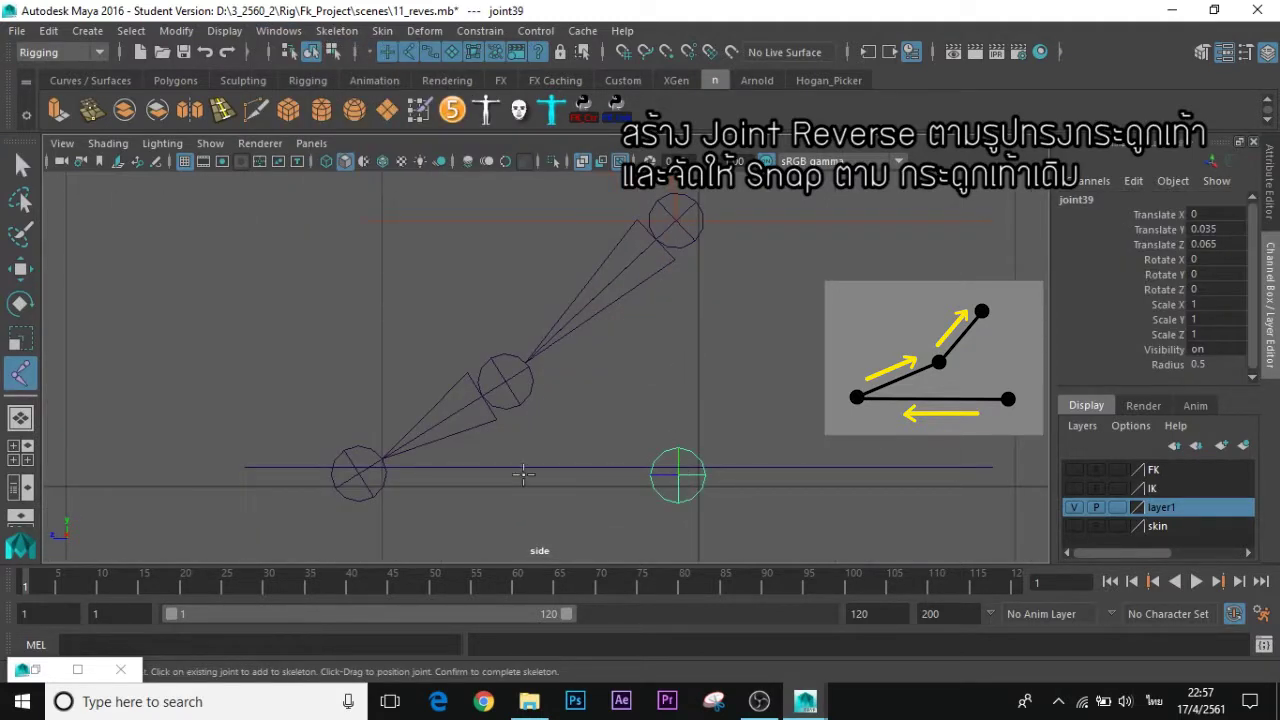
left_click(358, 474)
left_click(505, 380)
left_click(676, 220)
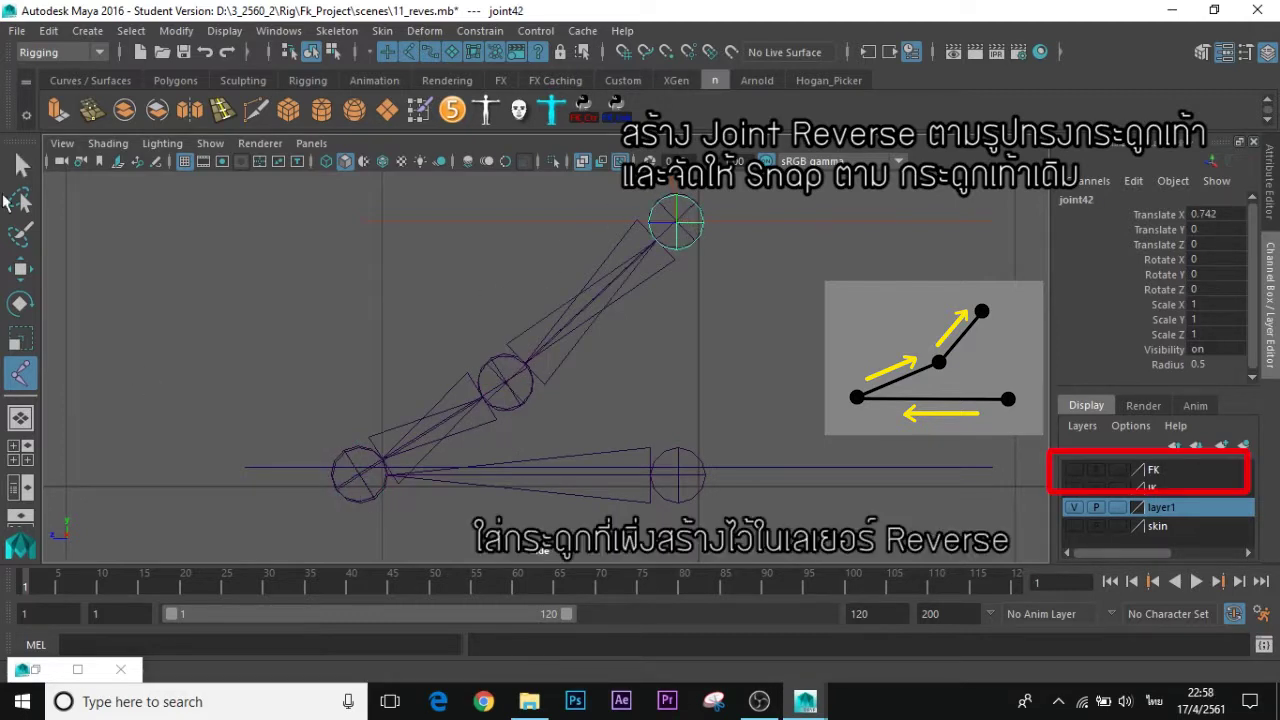
- Create a display layer named Reverse for the new reverse-foot joint chain
left_click(18, 157)
left_click(1243, 446)
double_click(1162, 470)
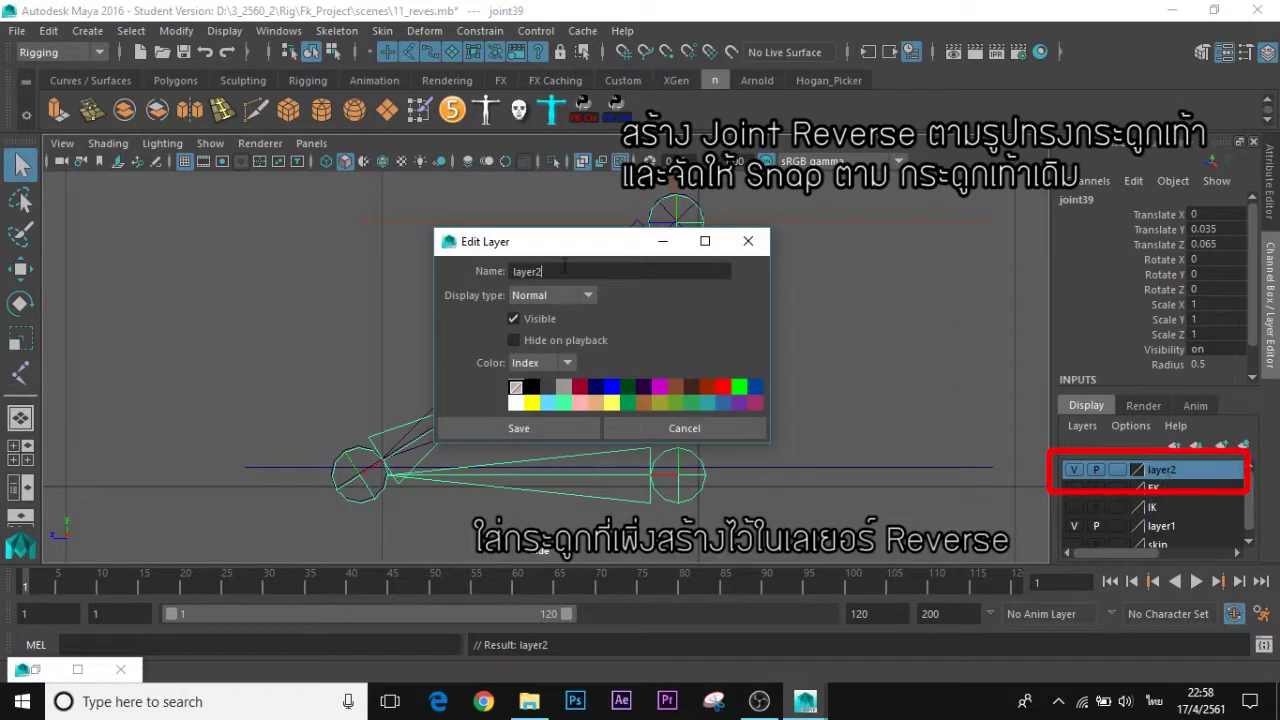
key("BackSpace")
type("Reverse")
left_click(501, 427)
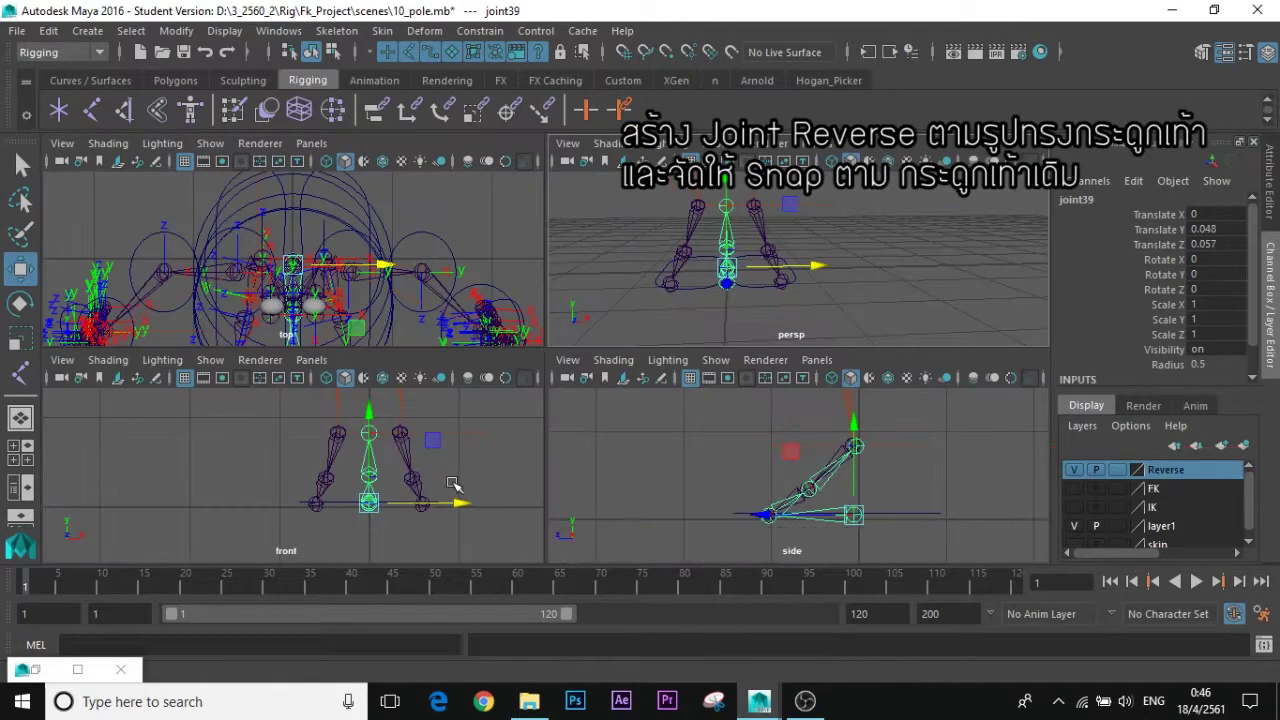
- Move the reverse joint chain sideways from the centre to the character's left foot
left_click_drag(452, 510, 497, 510)
scroll(460, 522, "up", 5)
middle_click_drag(447, 492, 350, 438, "alt")
- Snap the reverse chain's toe joint onto the left foot's original toe joint
left_click(411, 499)
left_click(419, 489)
left_click_drag(812, 298, 771, 314, "alt")
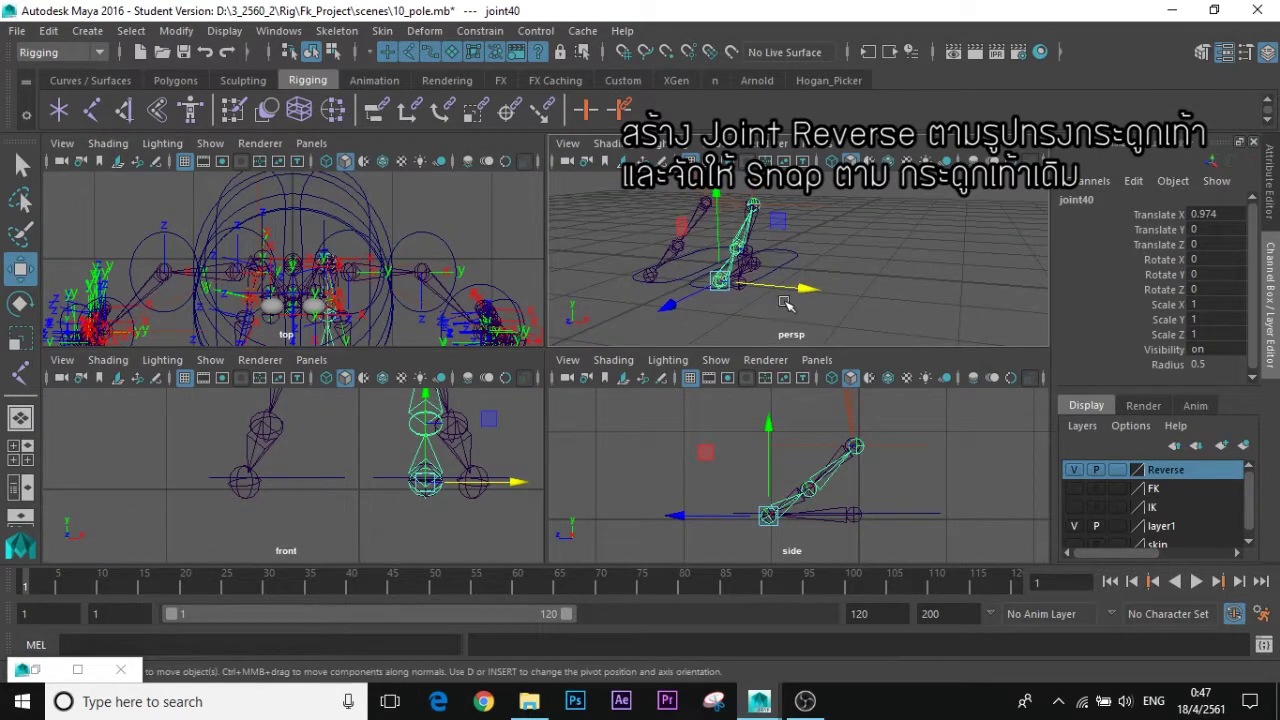
middle_click_drag(600, 460, 577, 474)
key("v")
middle_click_drag(455, 482, 478, 484)
middle_click_drag(824, 269, 785, 326, "alt")
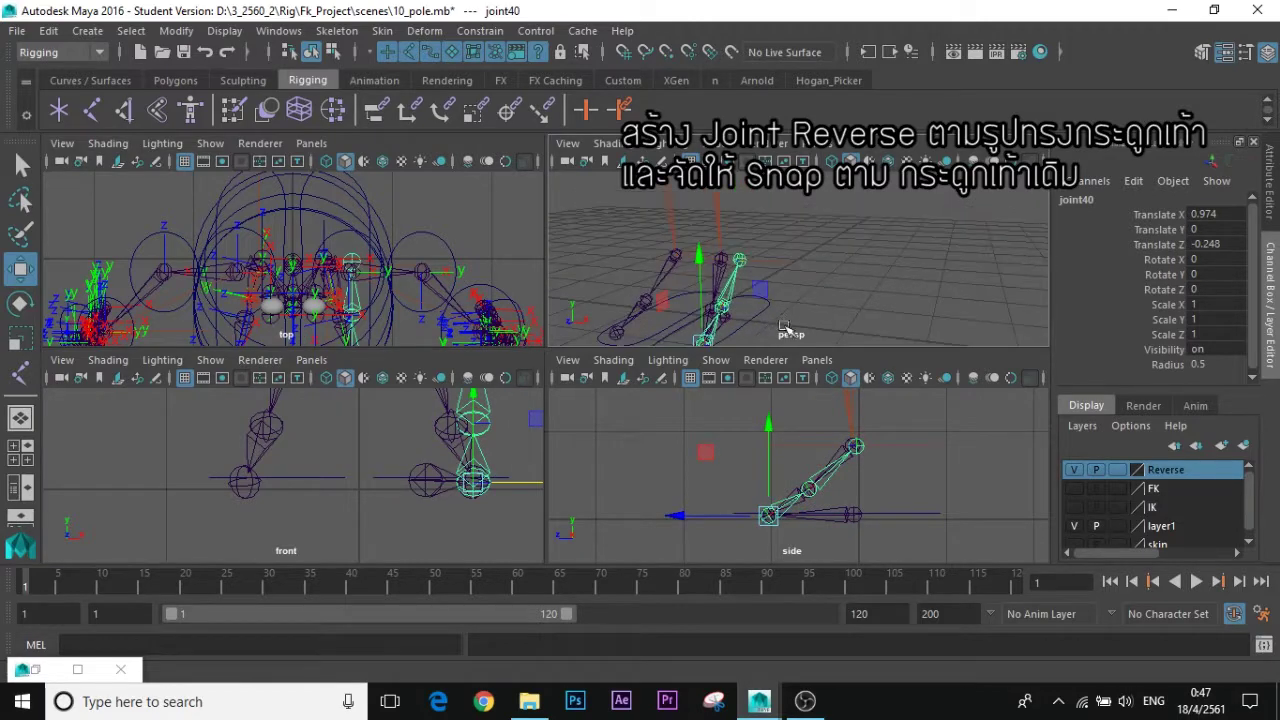
- Snap the reverse chain's ball and ankle joints onto the left foot's original ball and ankle joints
left_click(498, 432)
left_click(486, 425)
key("v")
middle_click_drag(496, 428, 507, 525)
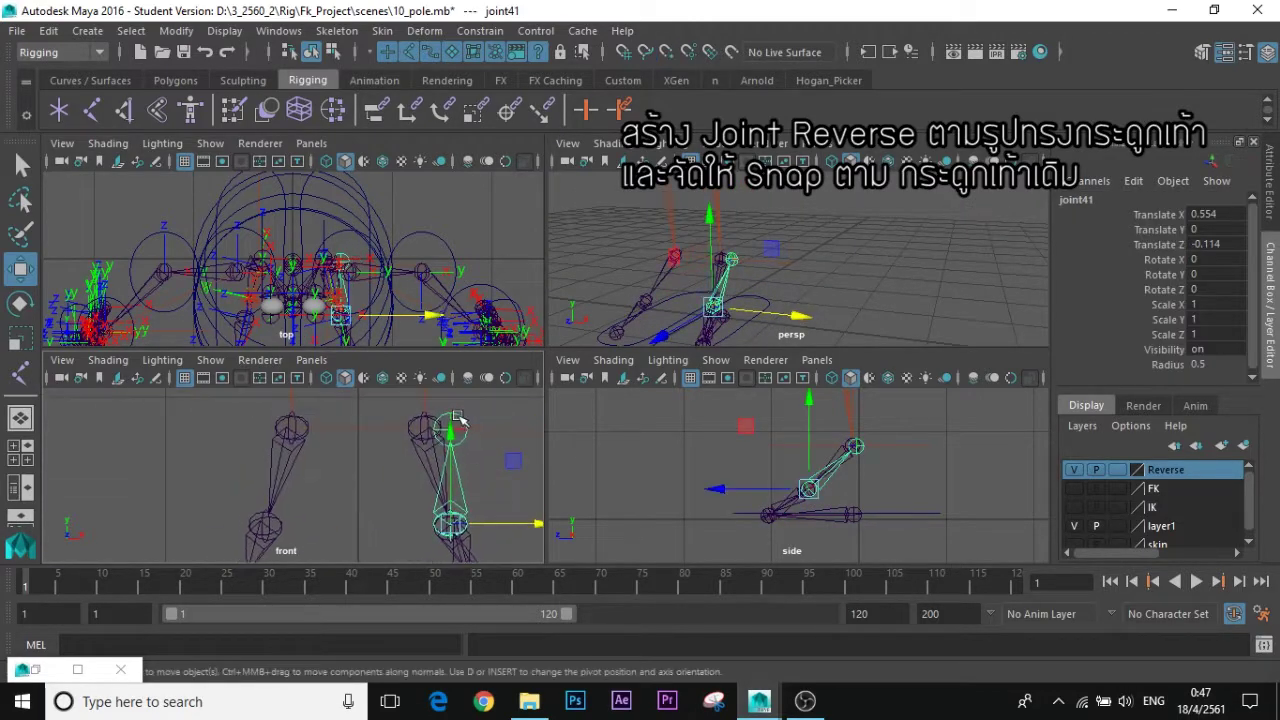
left_click(453, 428)
key("v")
middle_click_drag(514, 432, 503, 444)
- Open the Outliner and expand the full hierarchy of the reverse joint chain under joint39
key("space")
left_click_drag(655, 335, 657, 289, "alt")
left_click(279, 31)
left_click(333, 195)
scroll(236, 423, "down", 6)
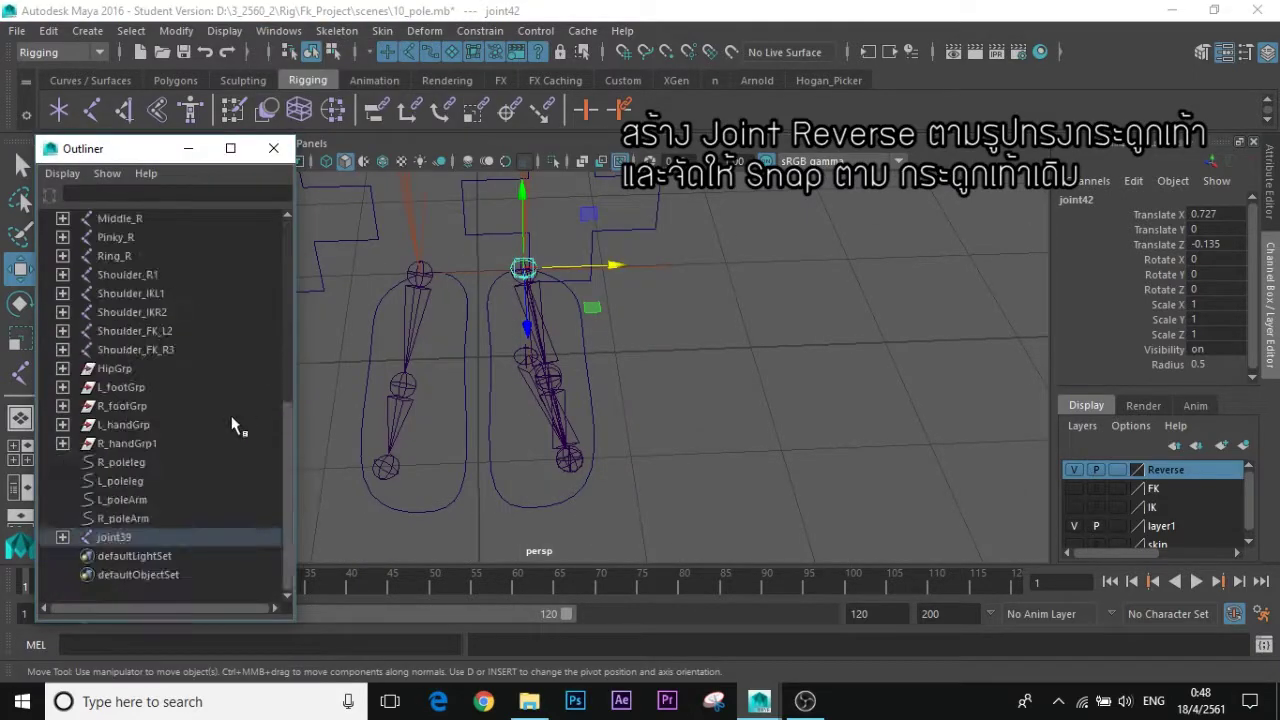
left_click(63, 538)
left_click(82, 556)
left_click(101, 575)
scroll(102, 580, "down", 1)
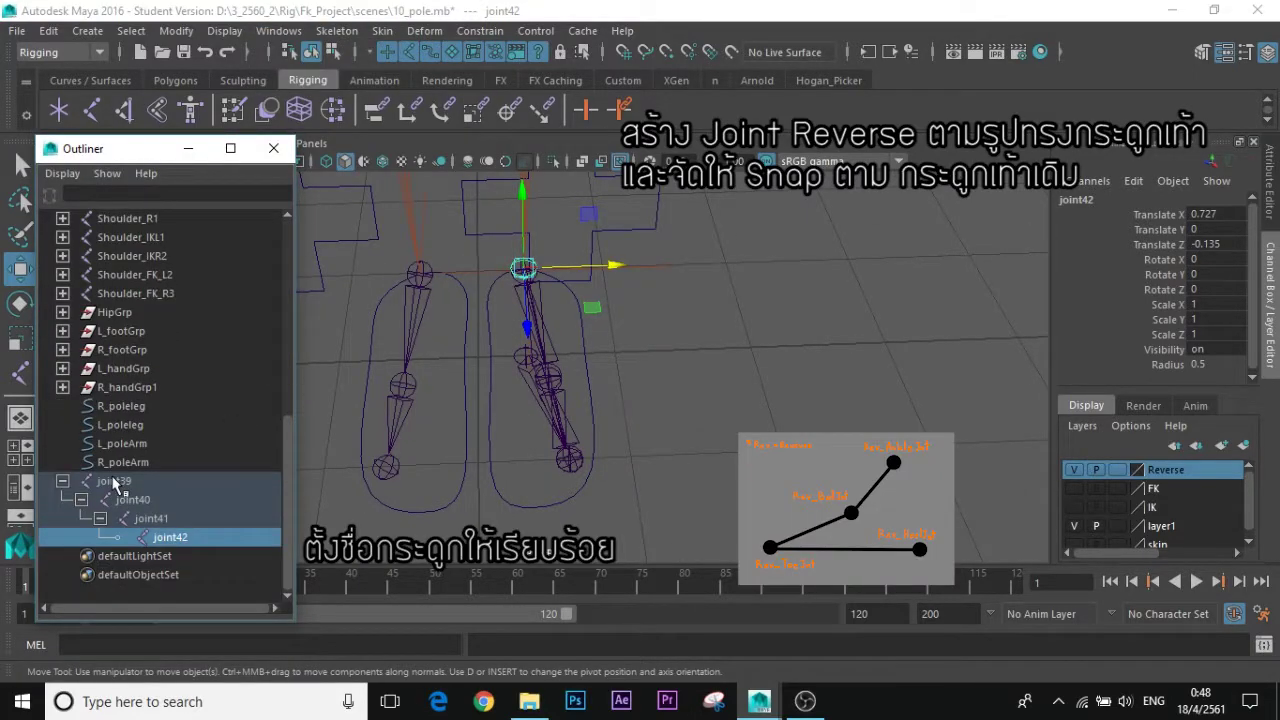
- Rename the reverse chain's heel joint L_revHellJnt and its toe joint L_revToeJnt
double_click(115, 482)
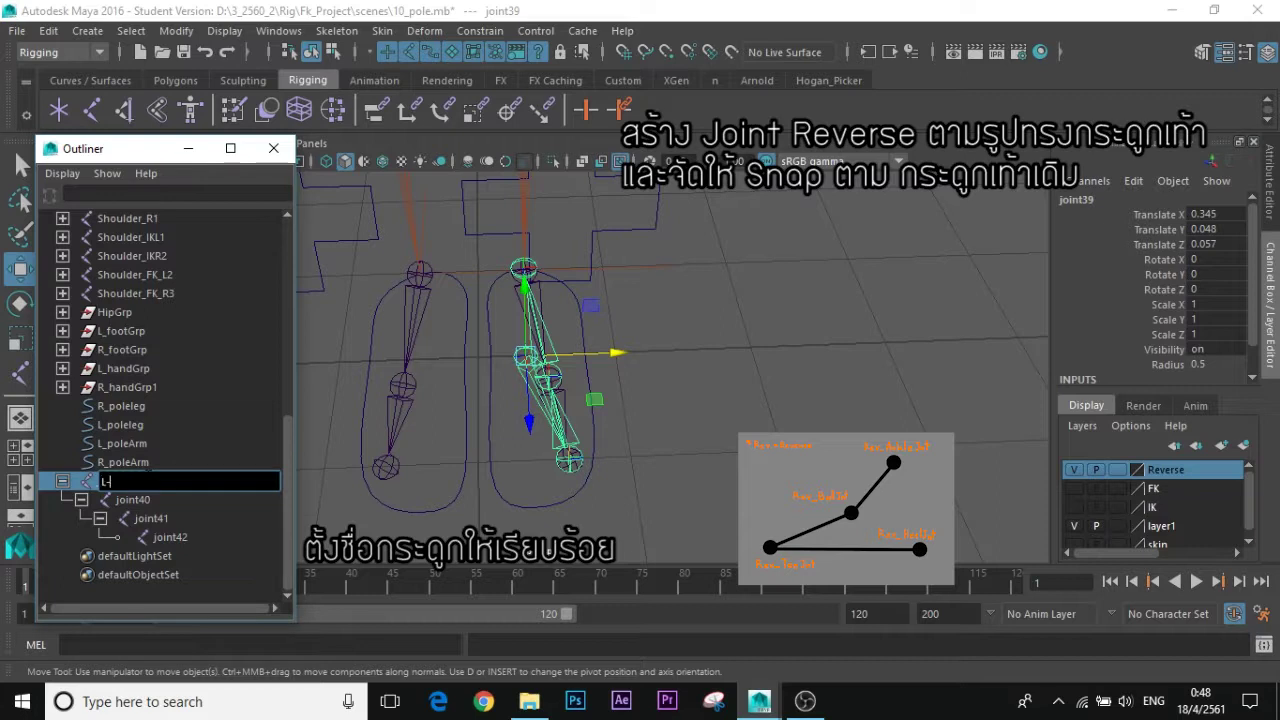
type("L_revHellJnt")
key("Return")
double_click(131, 501)
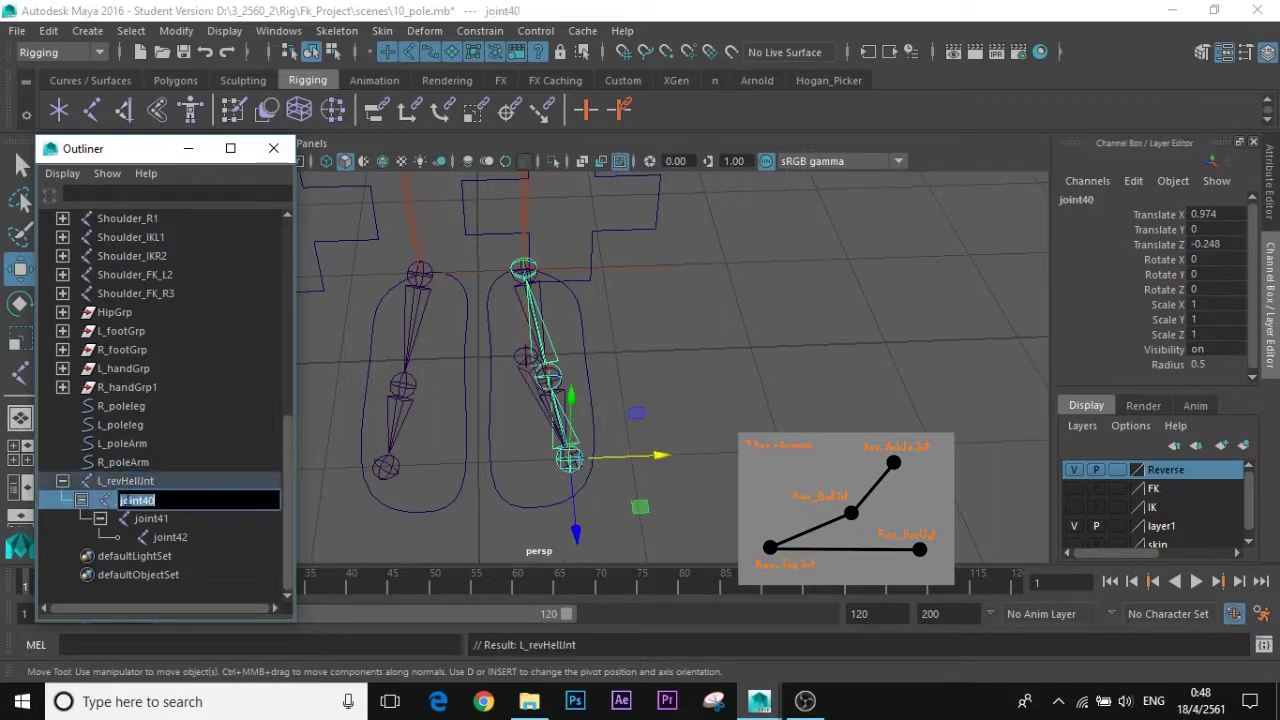
type("L_revToeJnt")
key("Return")
- Rename the reverse chain's ball joint L_revBallJnt and its ankle joint L_revAnkleJnt
double_click(166, 521)
type("L_revBallJnt")
key("Return")
double_click(170, 537)
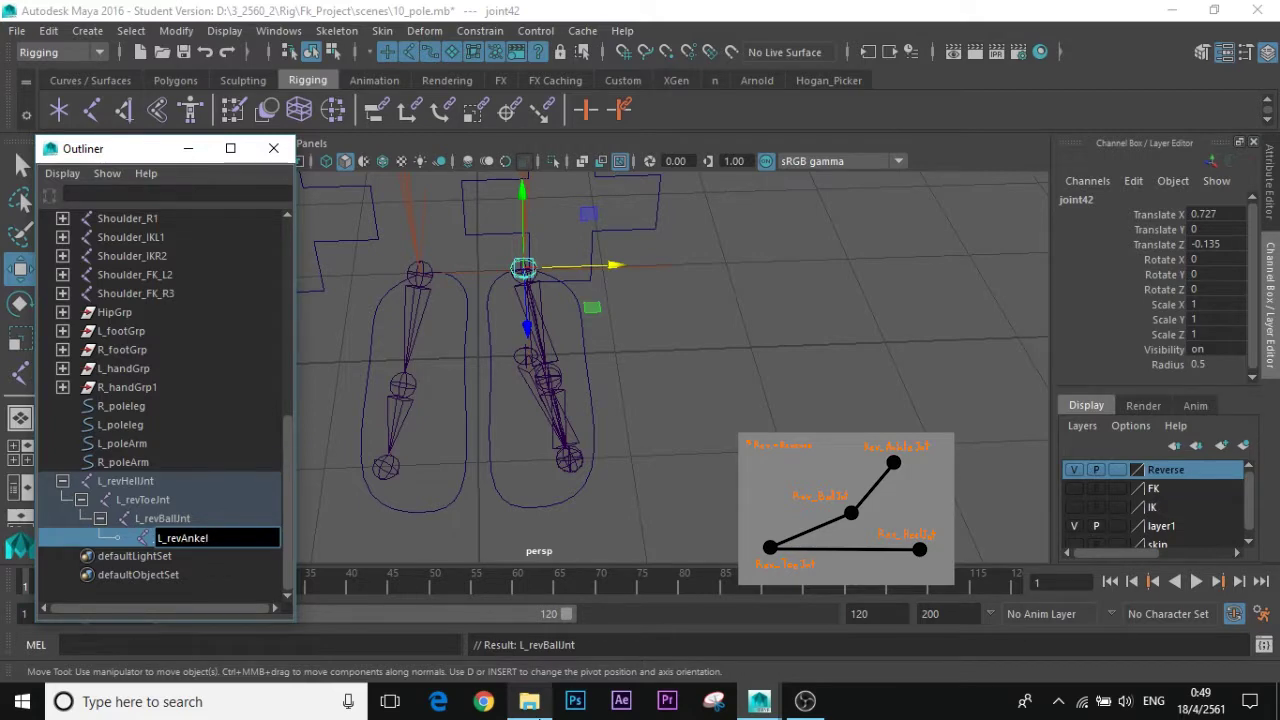
mouse_move(543, 717)
key("BackSpace")
key("BackSpace")
type("le")
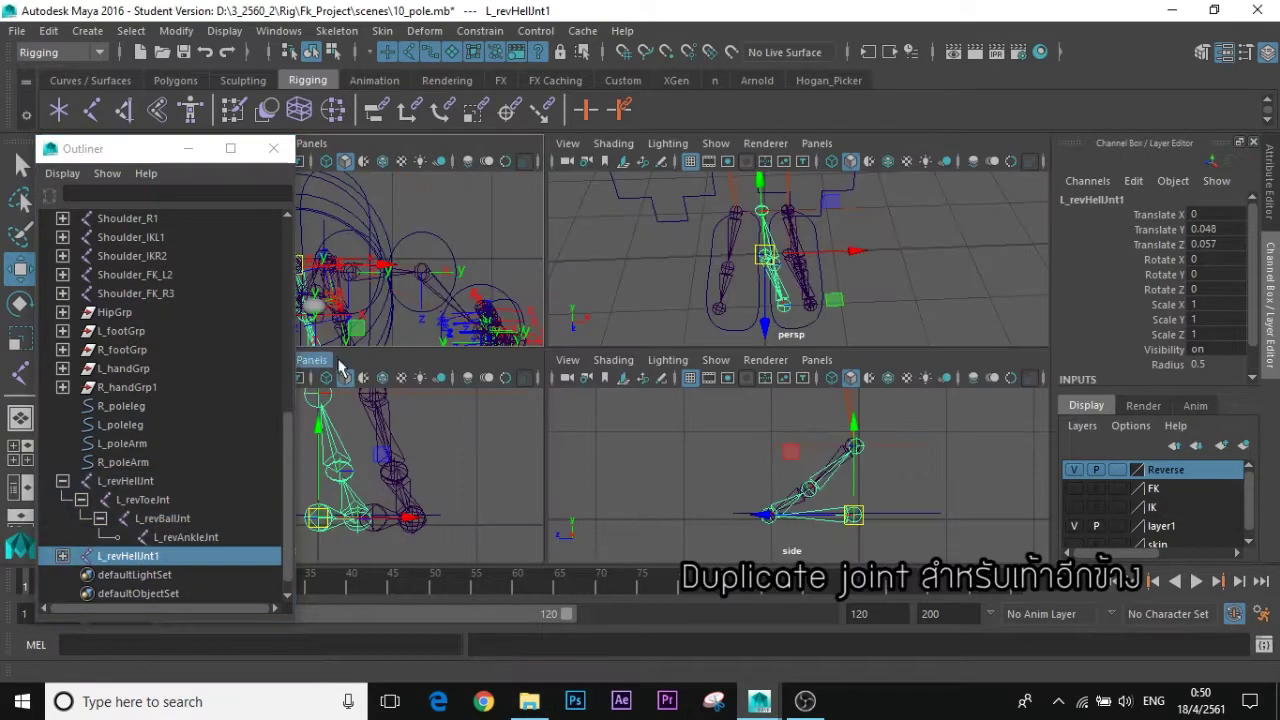
- Move the duplicated reverse chain to the character's right foot and align its toe, ball and ankle joints with that foot's joints
left_click_drag(545, 522, 410, 518)
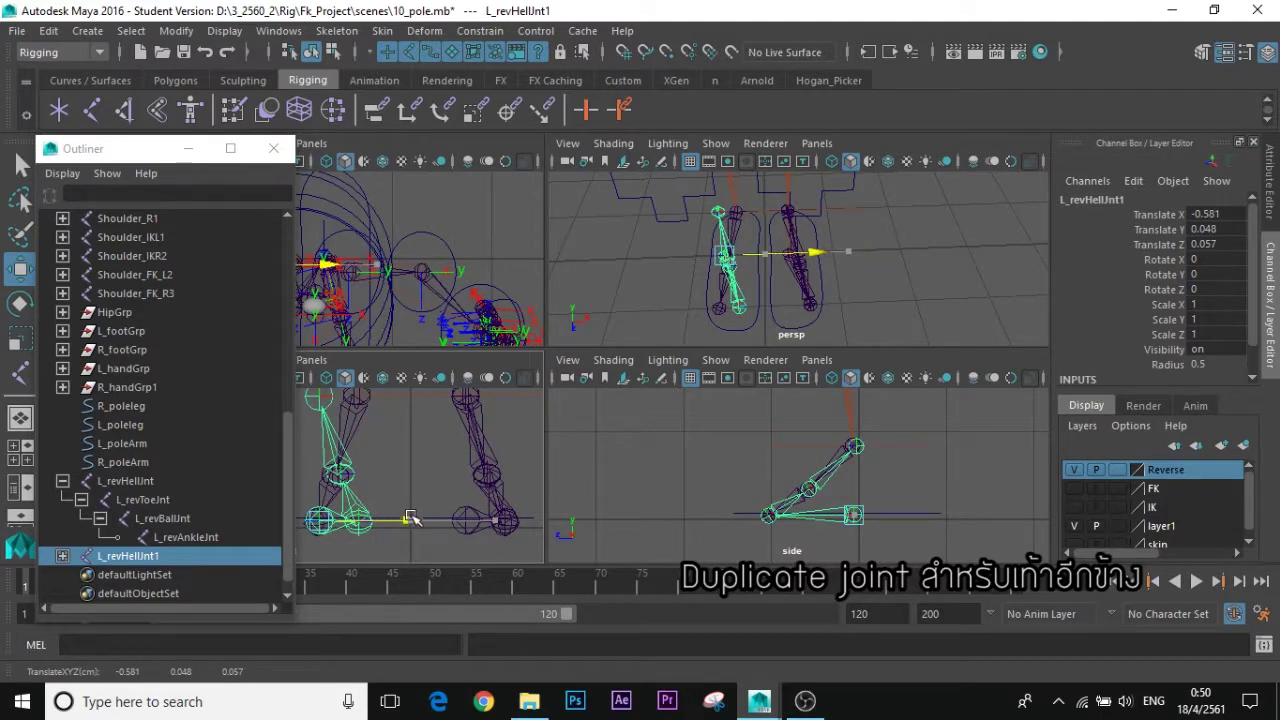
left_click(731, 315)
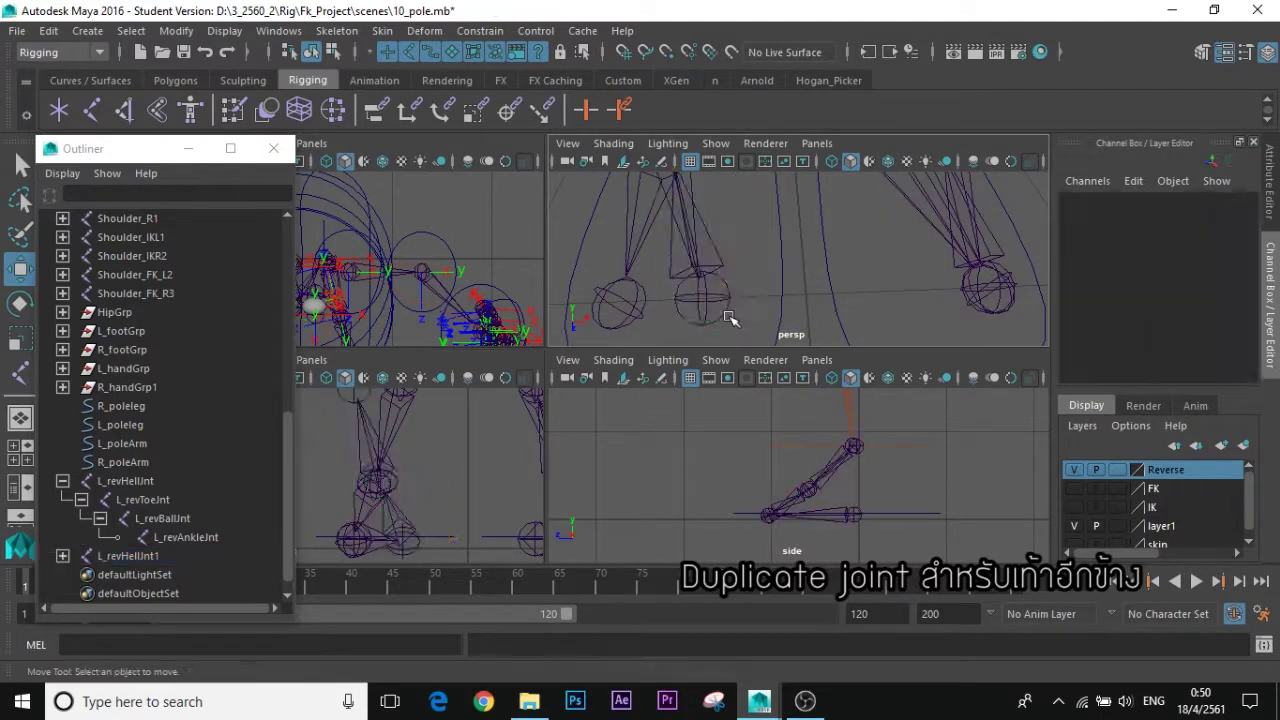
key("ctrl+z")
left_click(793, 299)
key("ctrl+z")
left_click(330, 482)
left_click_drag(425, 483, 463, 460)
left_click(378, 458)
- Expand the whole hierarchy of the duplicated chain L_revHellJnt1 in the Outliner
scroll(463, 489, "down", 4)
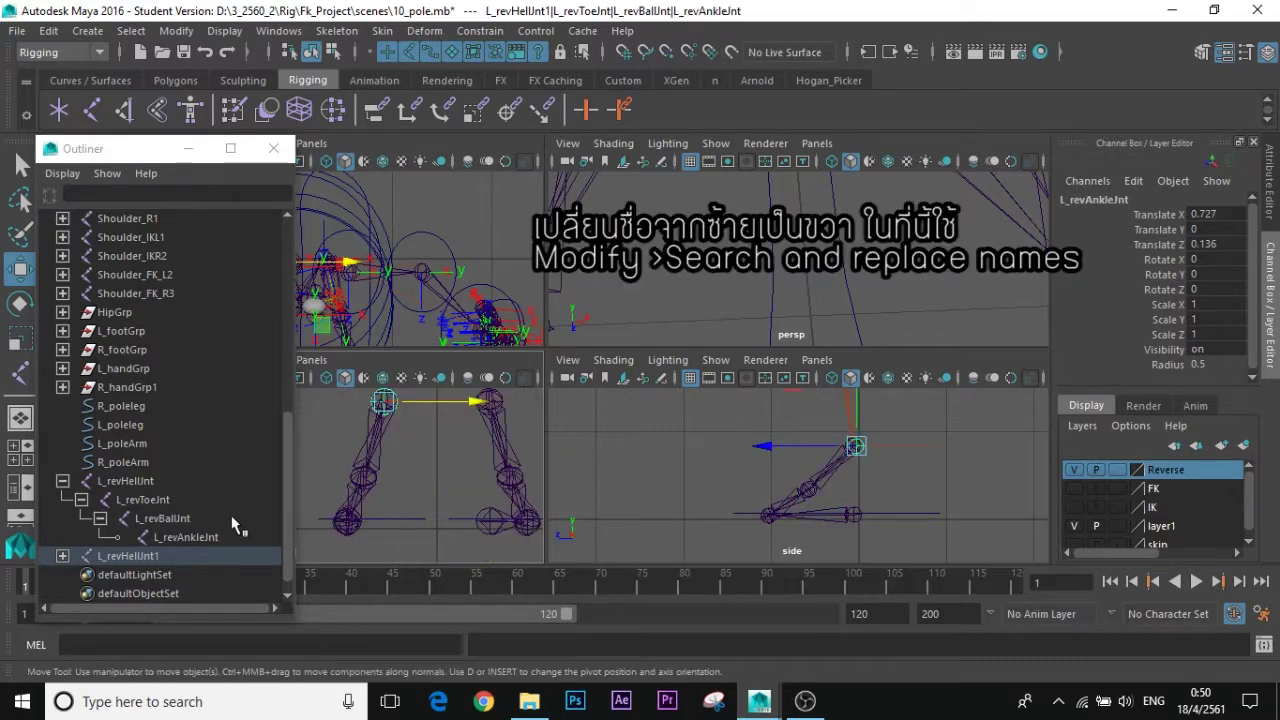
left_click(62, 556)
left_click(81, 575)
scroll(90, 570, "down", 1)
left_click(100, 537)
scroll(131, 532, "down", 1)
- Replace the prefix L_ with R_ in all names of the duplicated chain's hierarchy using Search and Replace Names
left_click(141, 483)
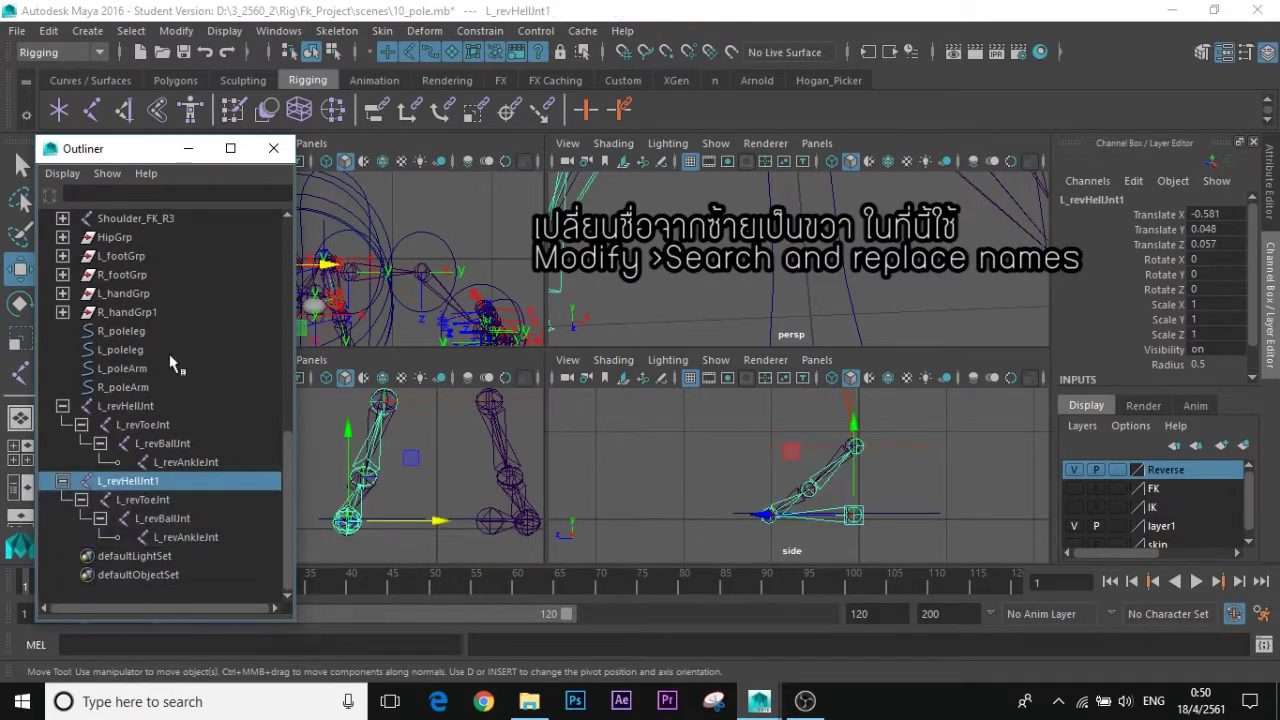
left_click(176, 31)
left_click(300, 320)
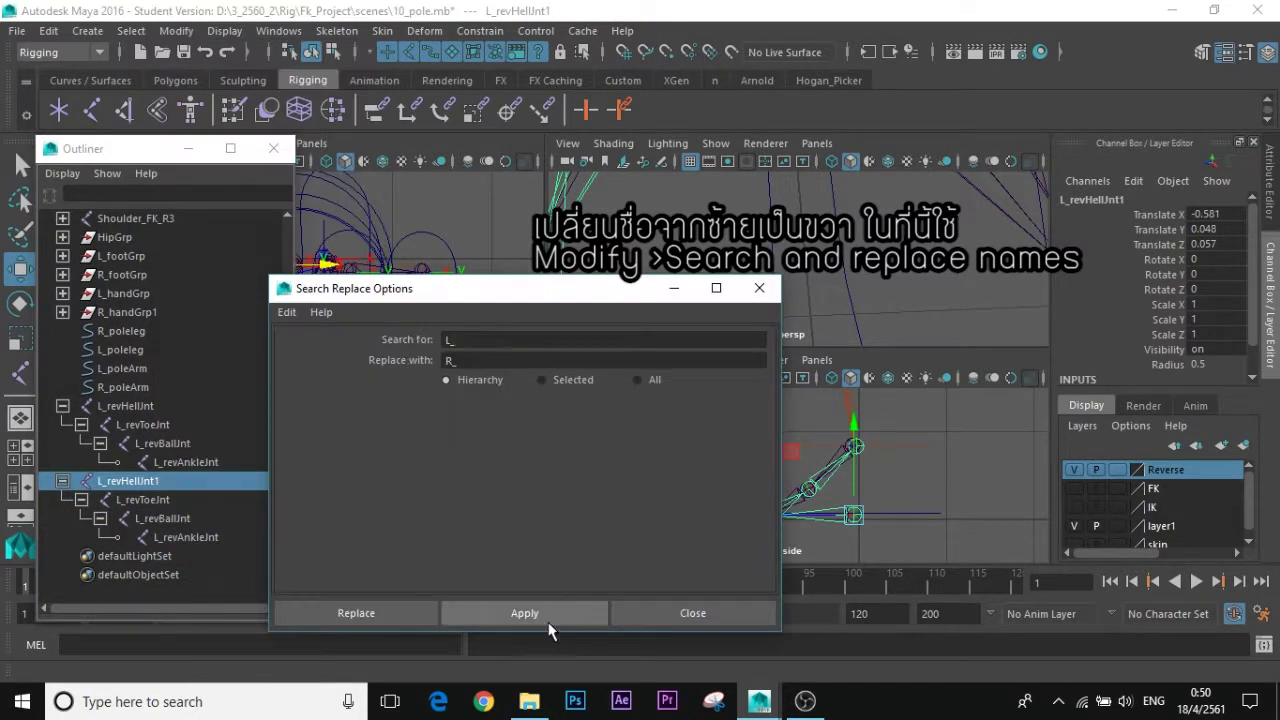
left_click(548, 622)
left_click(758, 289)
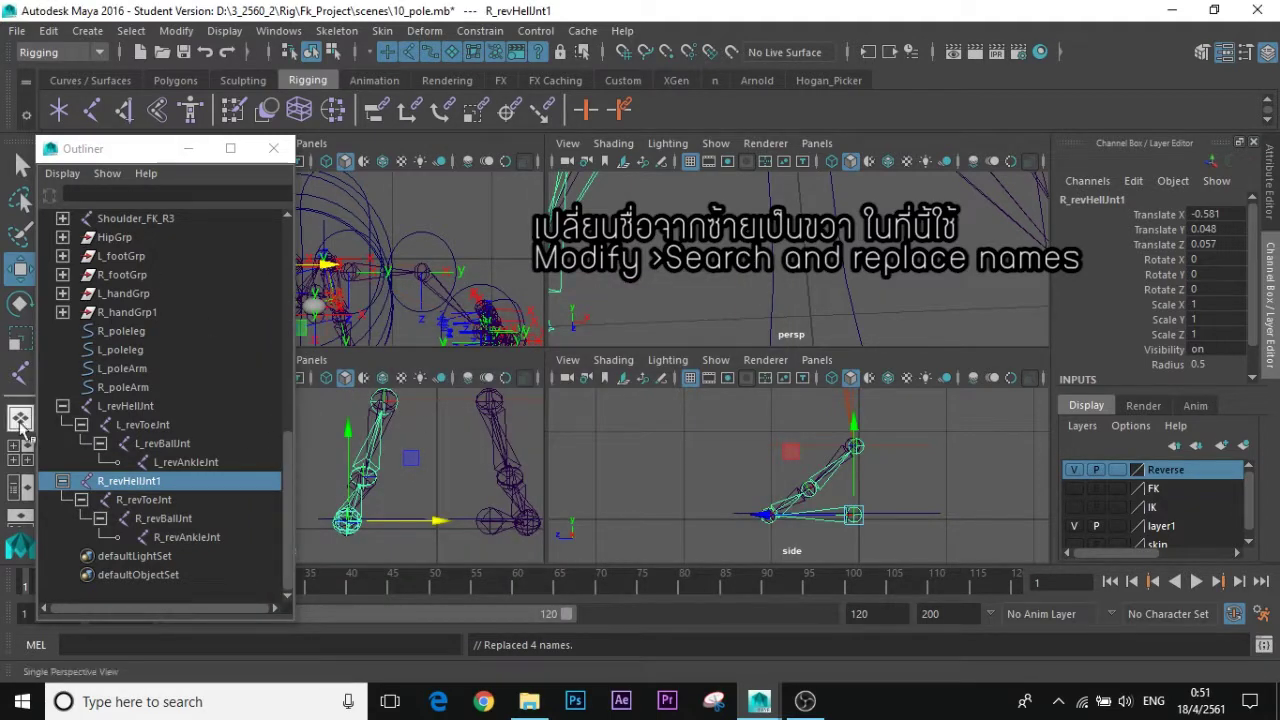
- Hide the Reverse display layer and make layer1 the highlighted layer
left_click(19, 421)
scroll(551, 417, "down", 6)
middle_click_drag(751, 394, 753, 481, "alt")
left_click(1076, 472)
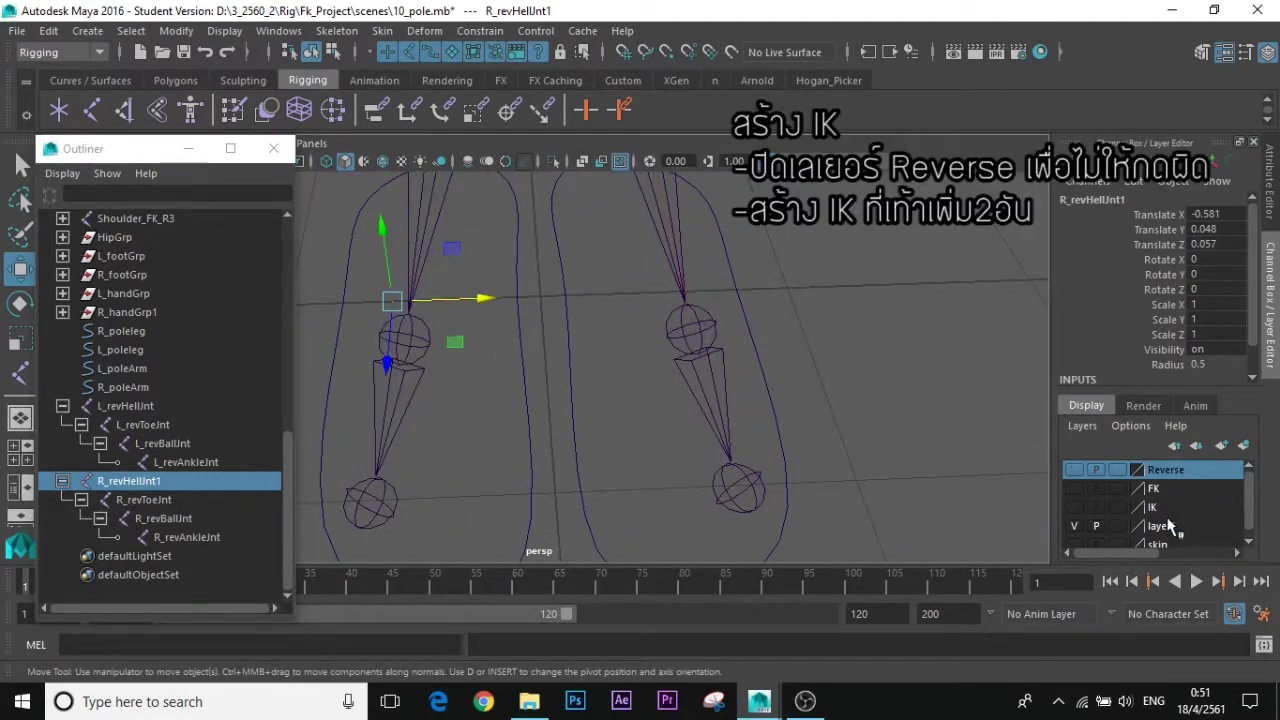
left_click(1172, 527)
- Set the IK Handle tool's current solver to Single-Chain Solver
left_click_drag(690, 465, 509, 406, "alt")
middle_click_drag(512, 392, 516, 485, "alt")
left_click(791, 354)
scroll(823, 334, "up", 2)
scroll(823, 334, "down", 2)
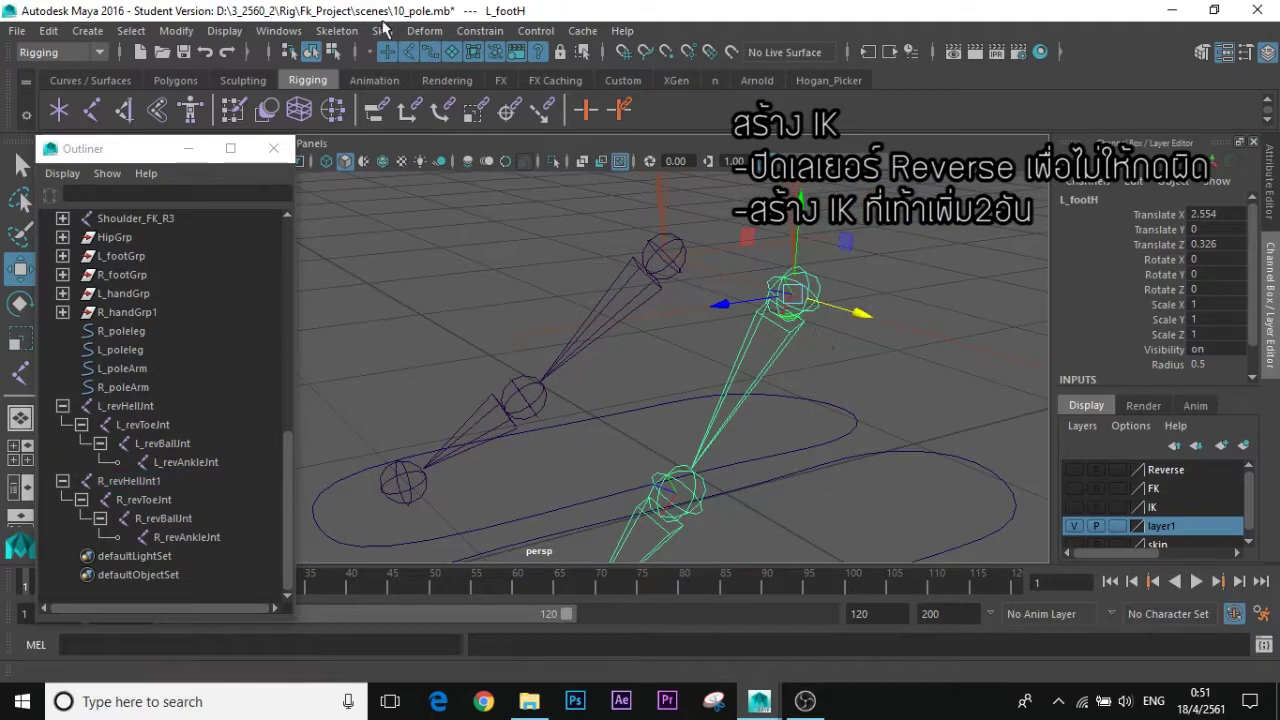
left_click(337, 30)
left_click(524, 264)
left_click(273, 220)
left_click(262, 259)
- Create a single-chain IK handle from the left foot's ankle joint to its ball joint
left_click_drag(793, 280, 790, 205, "alt")
left_click(788, 212)
left_click(674, 416)
middle_click_drag(694, 423, 691, 291, "alt")
- Create a single-chain IK handle from the left foot's ball joint to its toe joint
key("g")
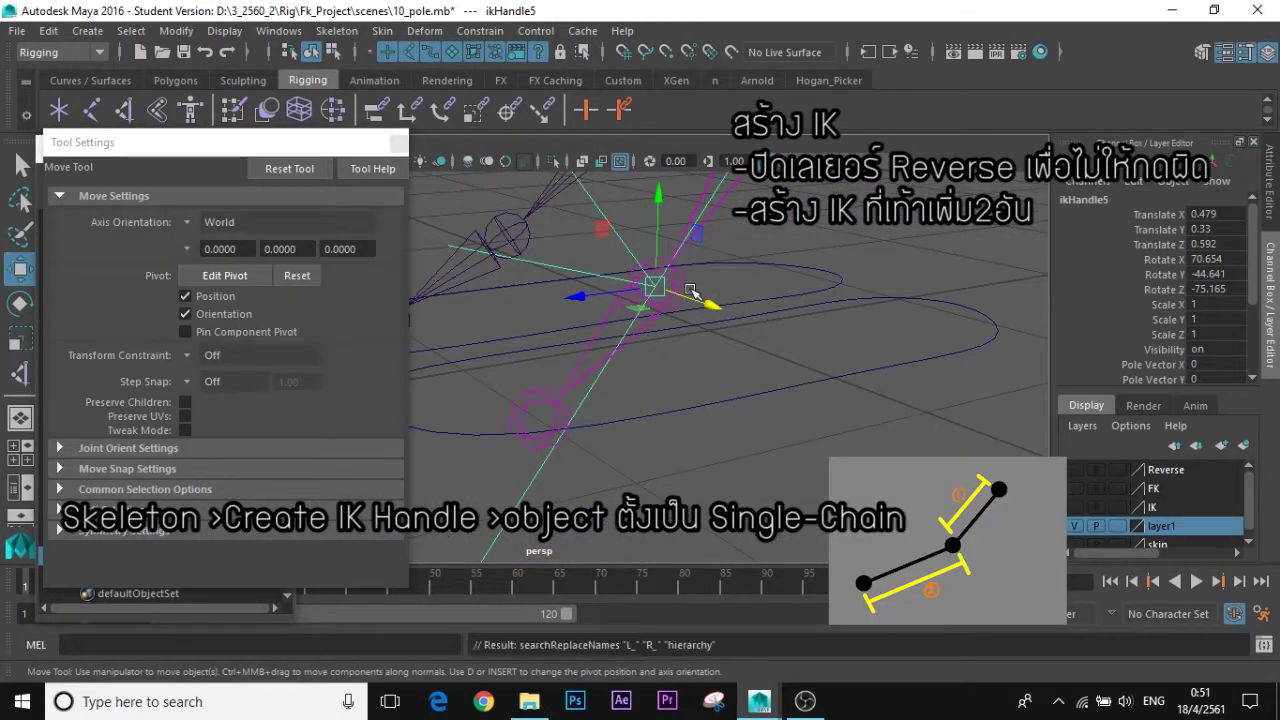
middle_click_drag(686, 336, 699, 306, "alt")
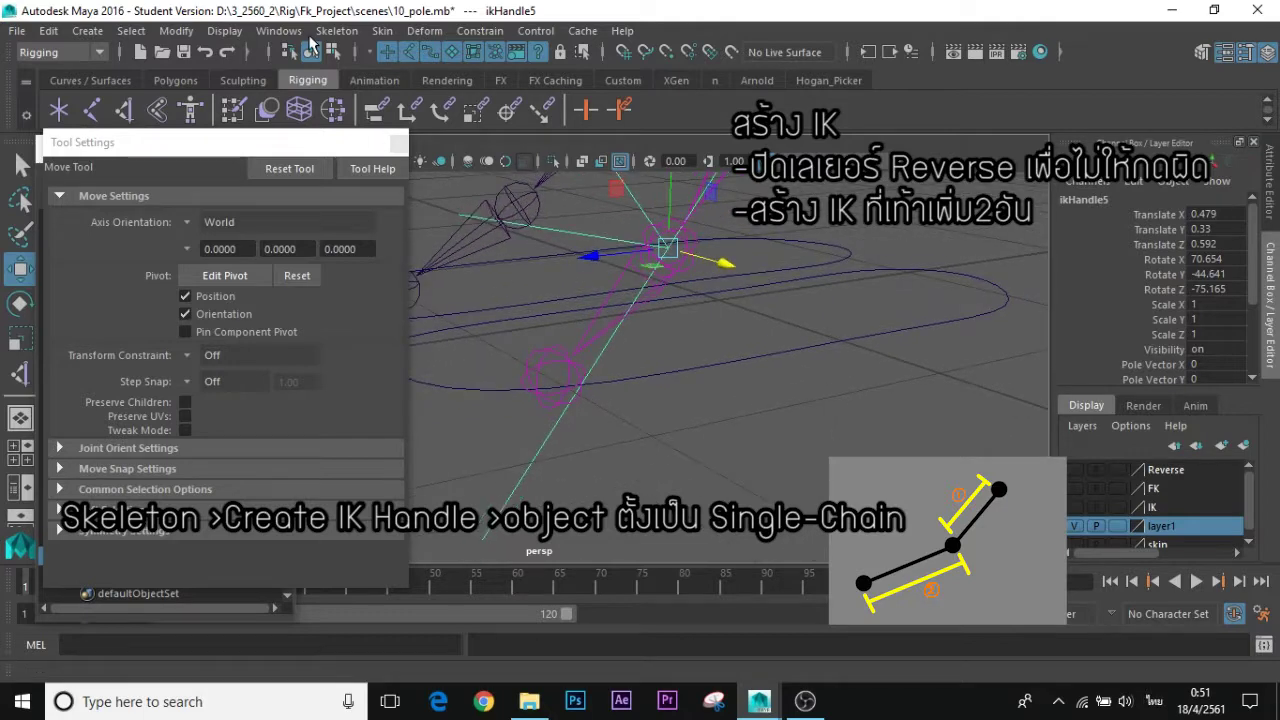
left_click(340, 31)
left_click(390, 261)
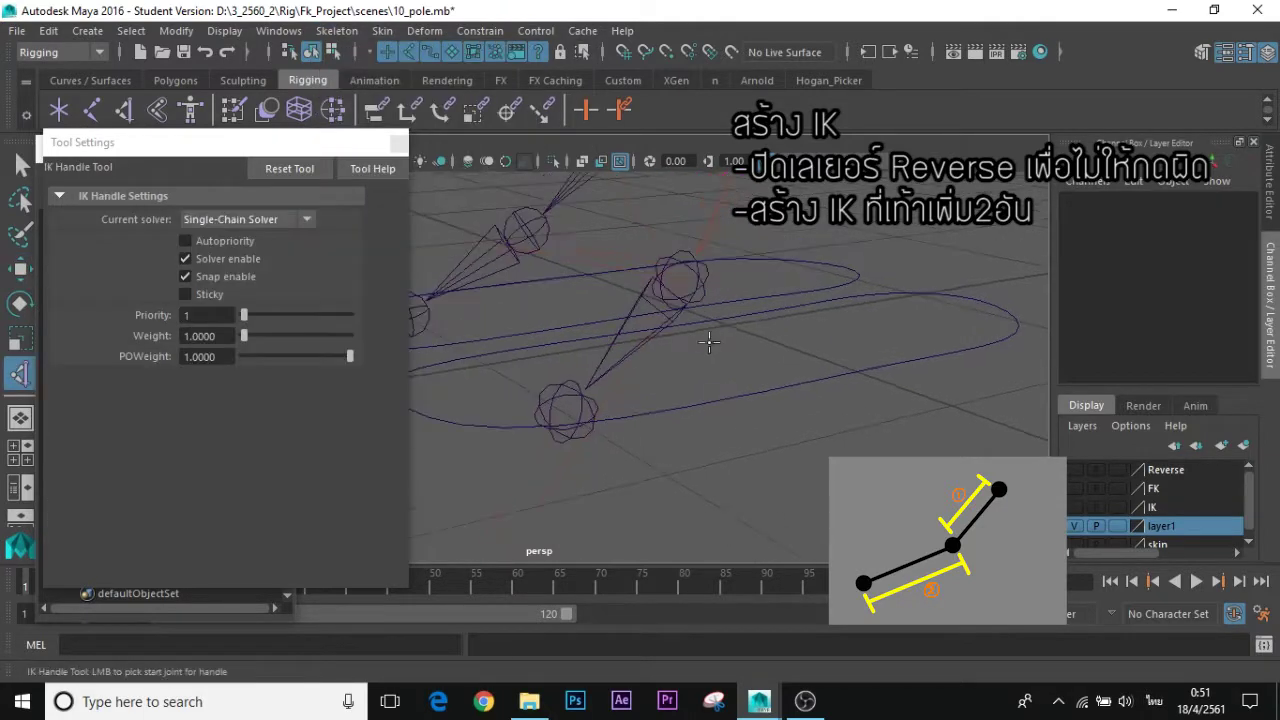
left_click(683, 273)
left_click(567, 407)
middle_click_drag(614, 334, 684, 462, "alt")
- Create a single-chain IK handle from the right foot's ankle joint to its ball joint
left_click(706, 318)
left_click(356, 33)
left_click(392, 262)
middle_click_drag(577, 256, 591, 331, "alt")
left_click(737, 268)
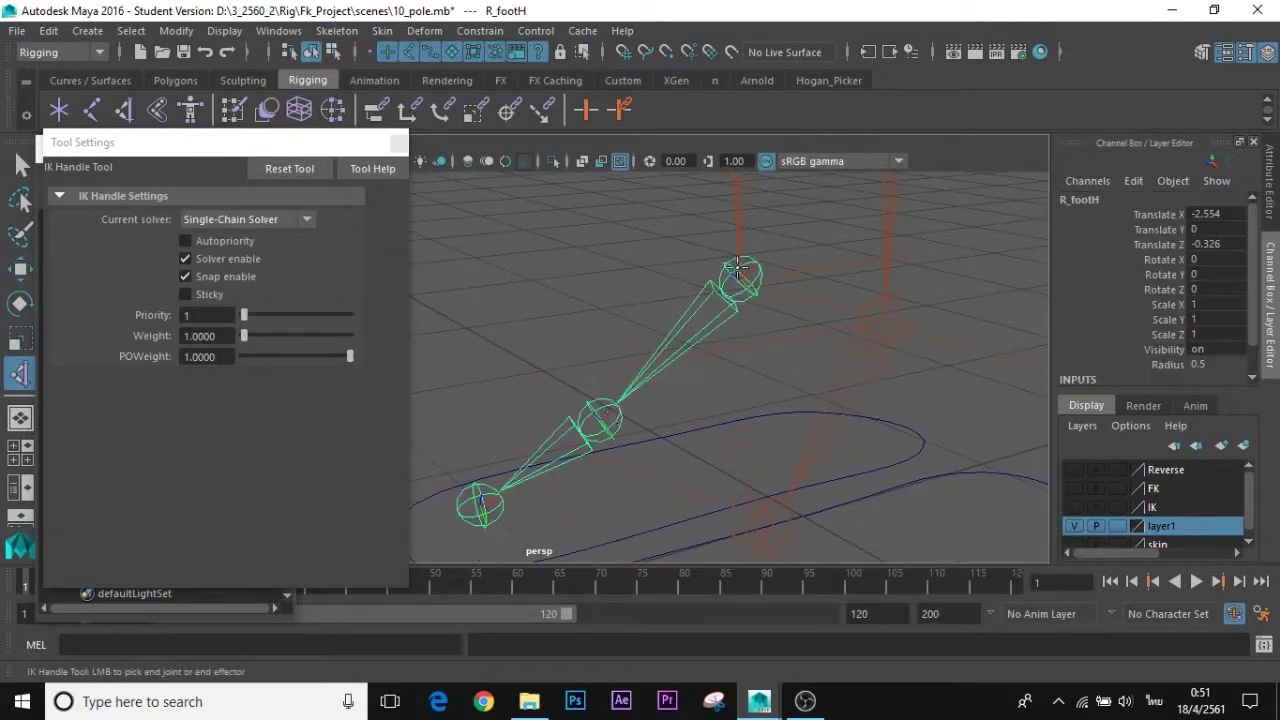
left_click(610, 405)
middle_click_drag(606, 400, 622, 333, "alt")
- Create a single-chain IK handle from the right foot's ball joint to its toe joint and close the tool settings
left_click(339, 33)
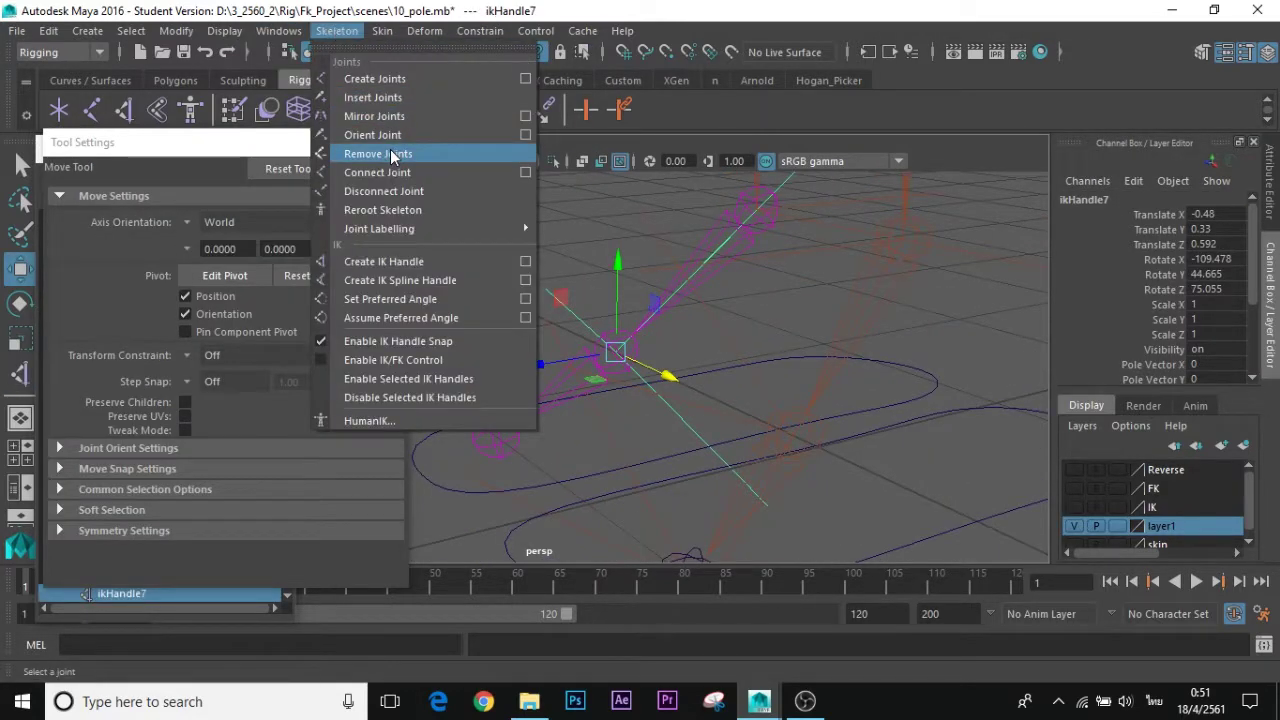
left_click(390, 265)
left_click(619, 334)
left_click(512, 440)
middle_click_drag(587, 401, 557, 327, "alt")
left_click(398, 143)
- Parent the left leg's IK handle, ikHandle1, to the left reverse ball joint
left_click_drag(617, 394, 671, 257, "alt")
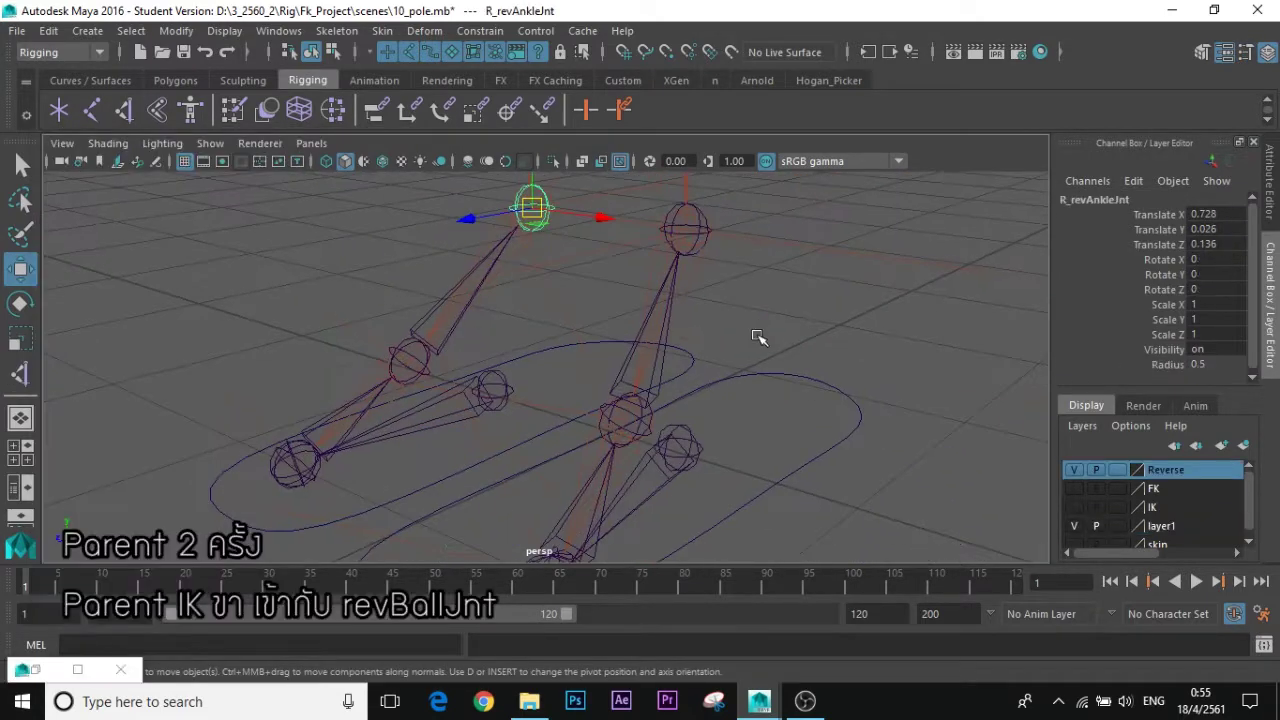
left_click_drag(685, 362, 837, 326, "alt")
left_click(772, 272)
left_click(745, 256)
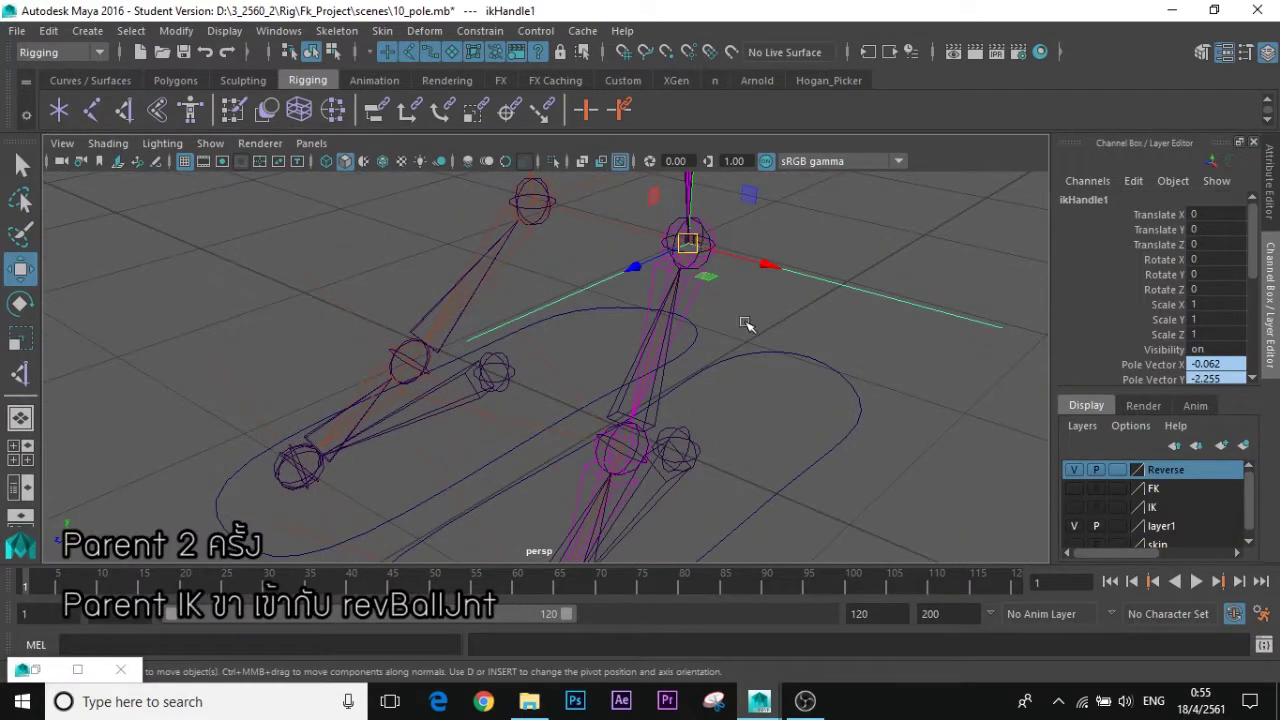
middle_click_drag(736, 396, 759, 348, "alt")
scroll(663, 400, "up", 8)
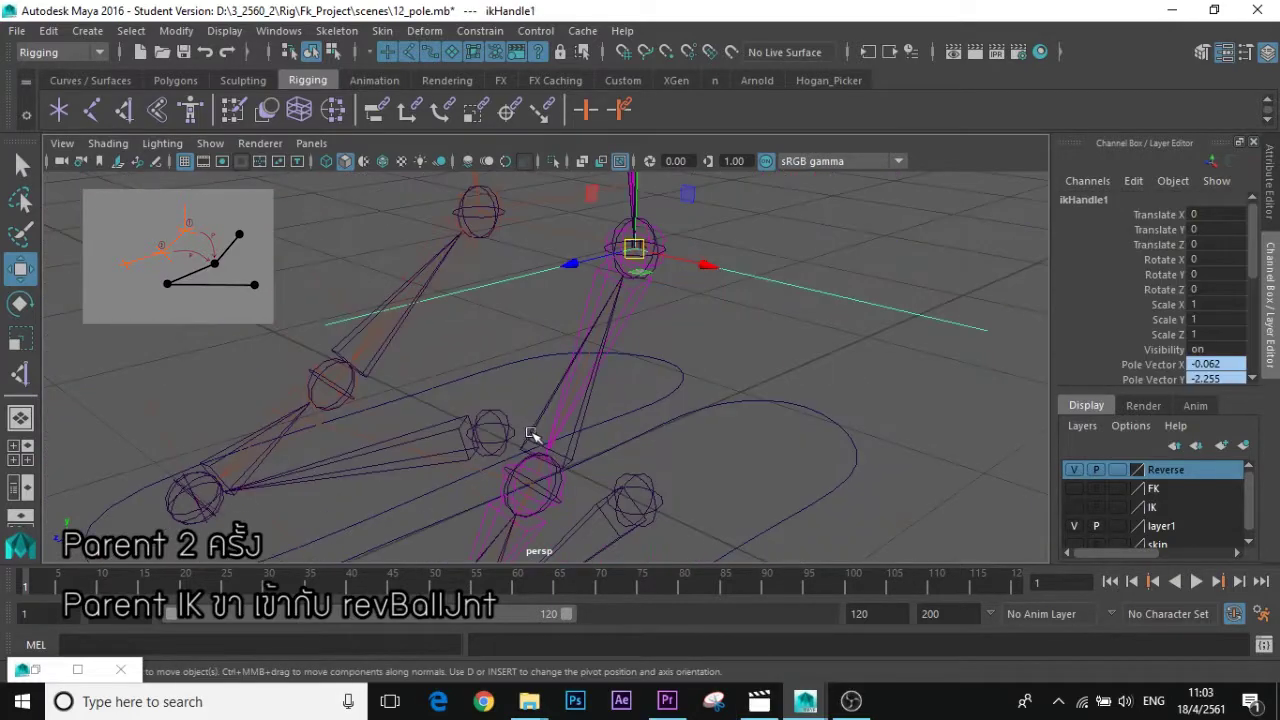
left_click(677, 403)
key("ctrl+z")
scroll(860, 408, "up", 5)
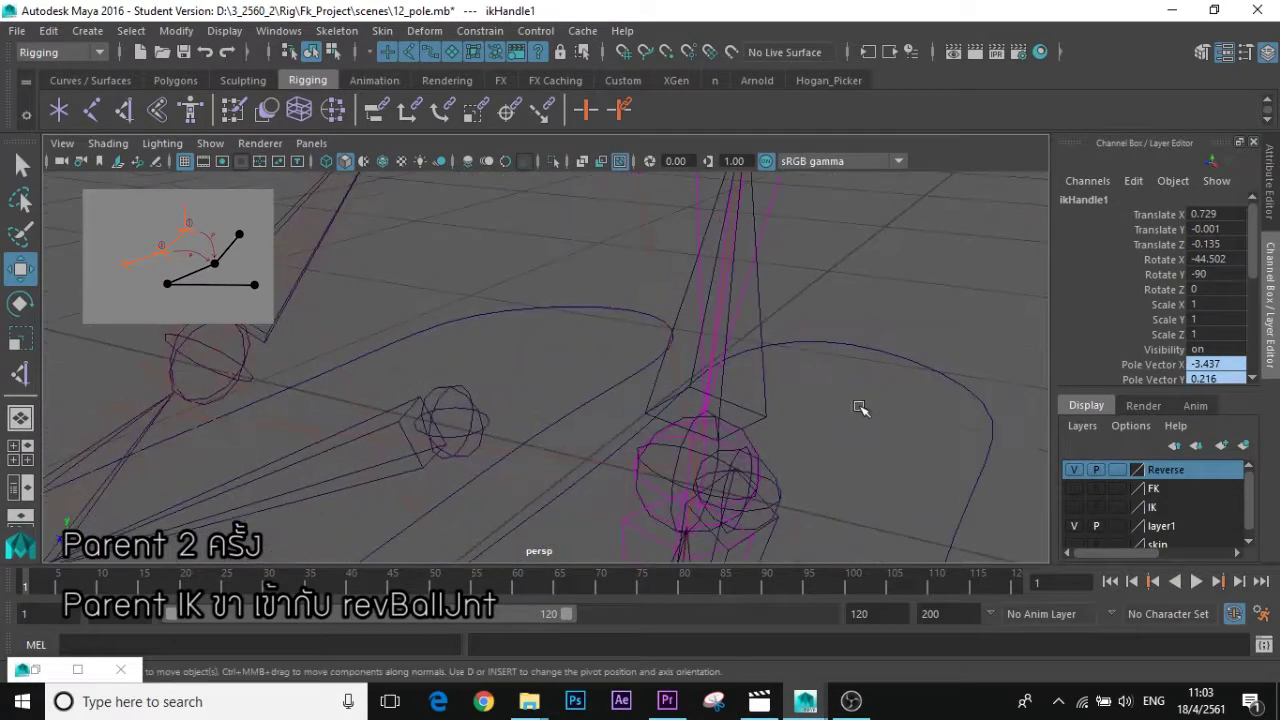
scroll(860, 408, "down", 3)
left_click(760, 346)
key("ctrl+z")
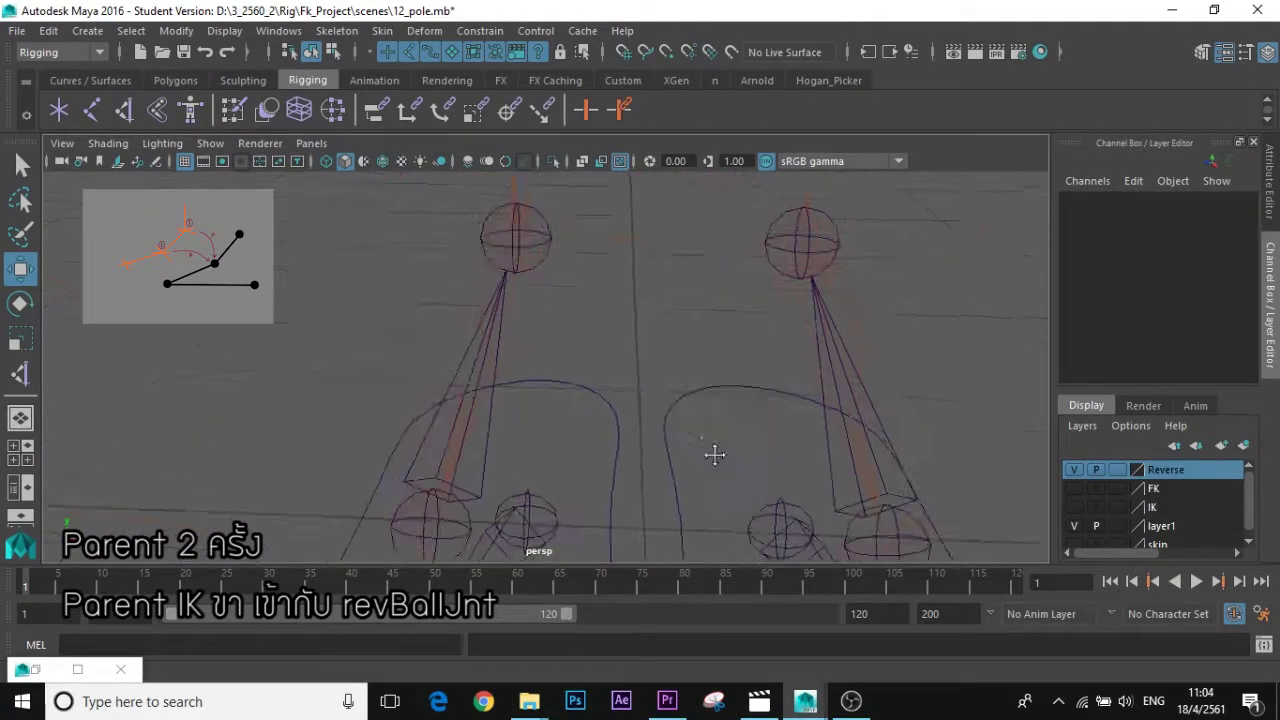
- Parent the right leg's IK handle at the ankle to the right reverse ball joint
middle_click_drag(715, 454, 725, 496, "alt")
left_click(526, 280)
left_click(436, 497, "shift")
middle_click_drag(626, 434, 699, 209, "alt")
key("p")
- Parent the IK handle at the right foot's ball to the right reverse ball joint
left_click(482, 306)
left_click_drag(635, 385, 648, 393, "alt")
left_click(508, 288, "shift")
left_click_drag(617, 300, 597, 330, "alt")
left_click(600, 320)
left_click(460, 331)
left_click(510, 308, "shift")
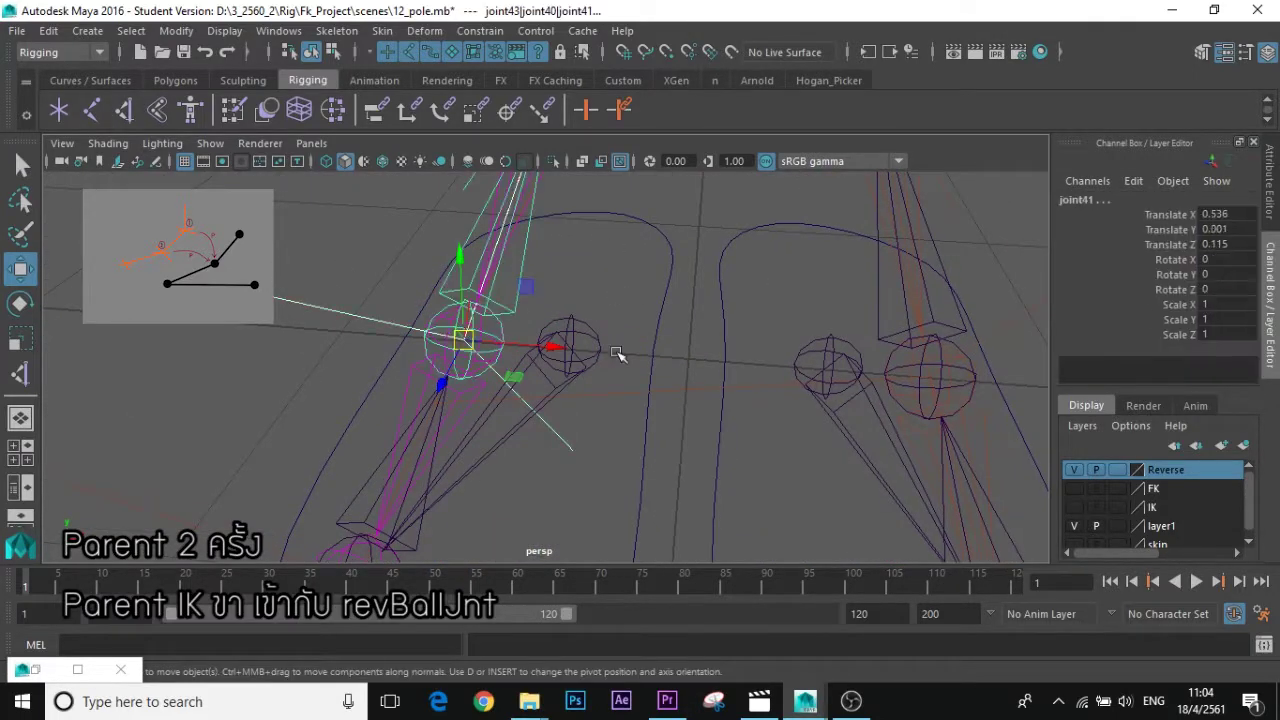
key("p")
left_click(616, 353)
left_click_drag(468, 349, 421, 340, "alt")
left_click_drag(630, 328, 560, 330, "alt")
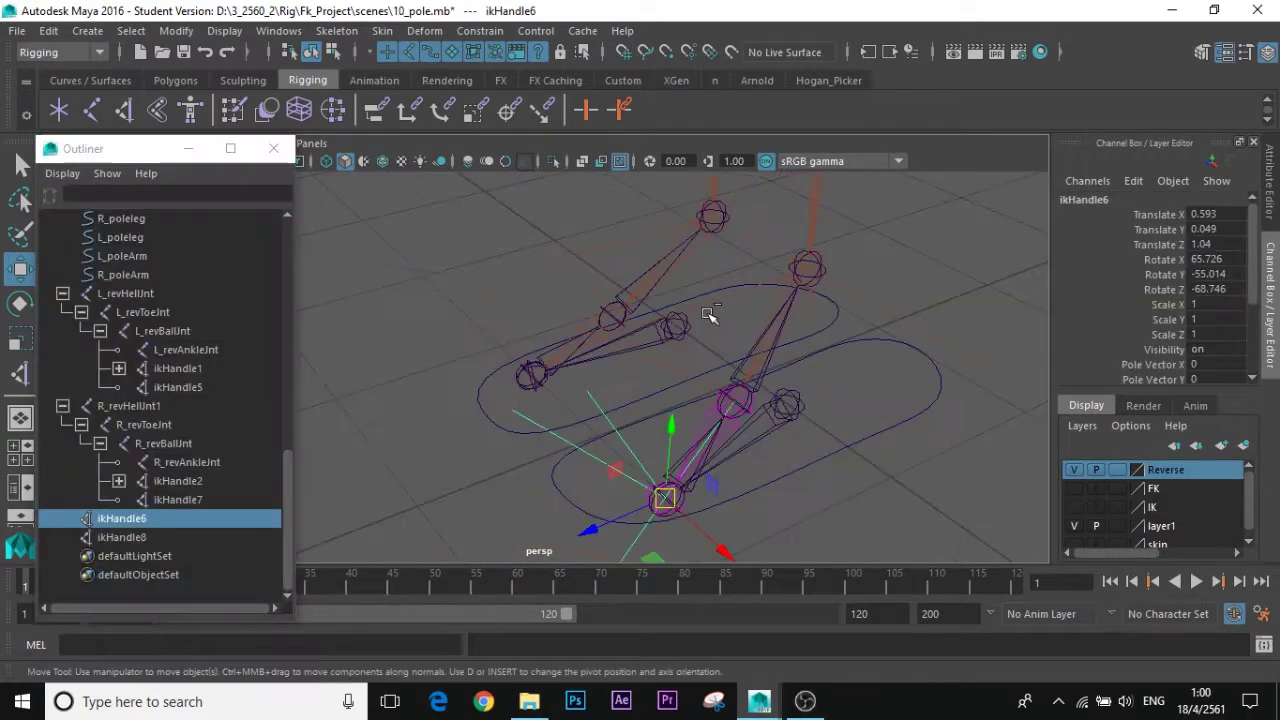
- Group the left toe IK handle, ikHandle6, and move the group's pivot to the left reverse ball joint
key("ctrl+g")
key("d")
left_click_drag(804, 364, 853, 392)
left_click_drag(726, 396, 667, 457)
left_click_drag(792, 446, 744, 424)
left_click_drag(667, 368, 667, 293)
left_click_drag(642, 394, 724, 434, "alt")
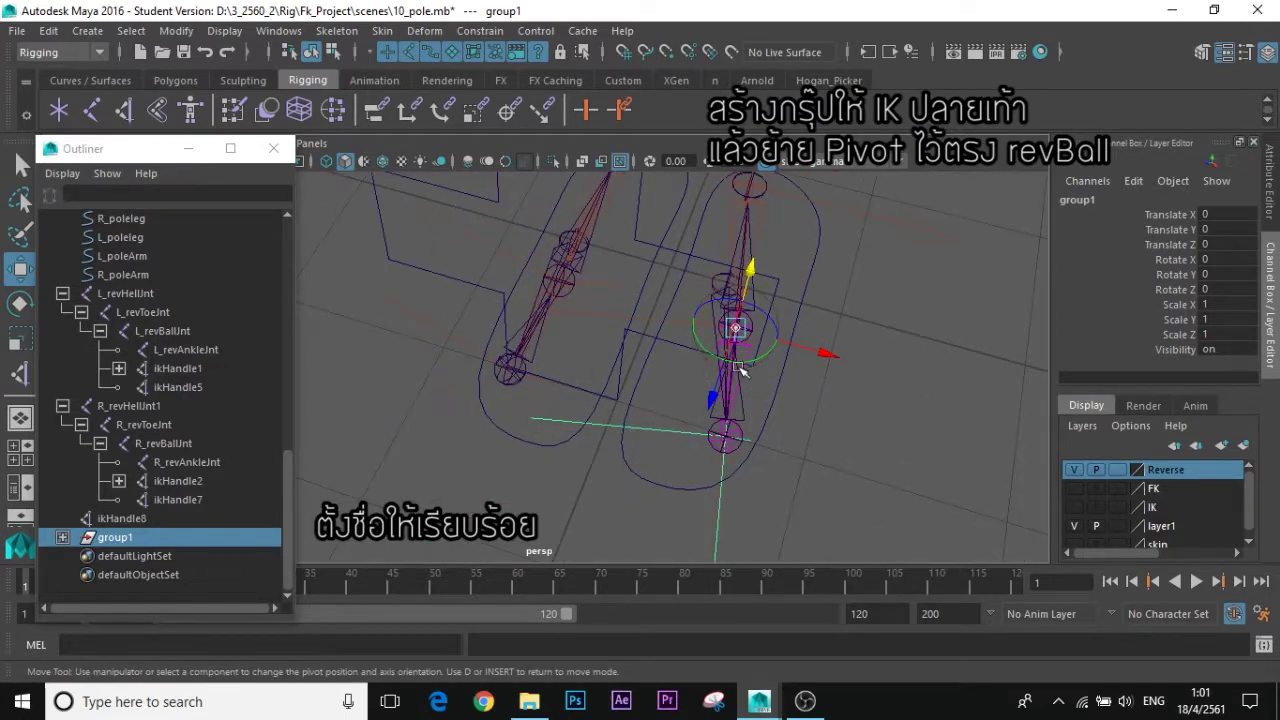
- Group the right toe IK handle, ikHandle8, and move the group's pivot to the right reverse ball joint
left_click_drag(795, 420, 698, 384, "alt")
key("d")
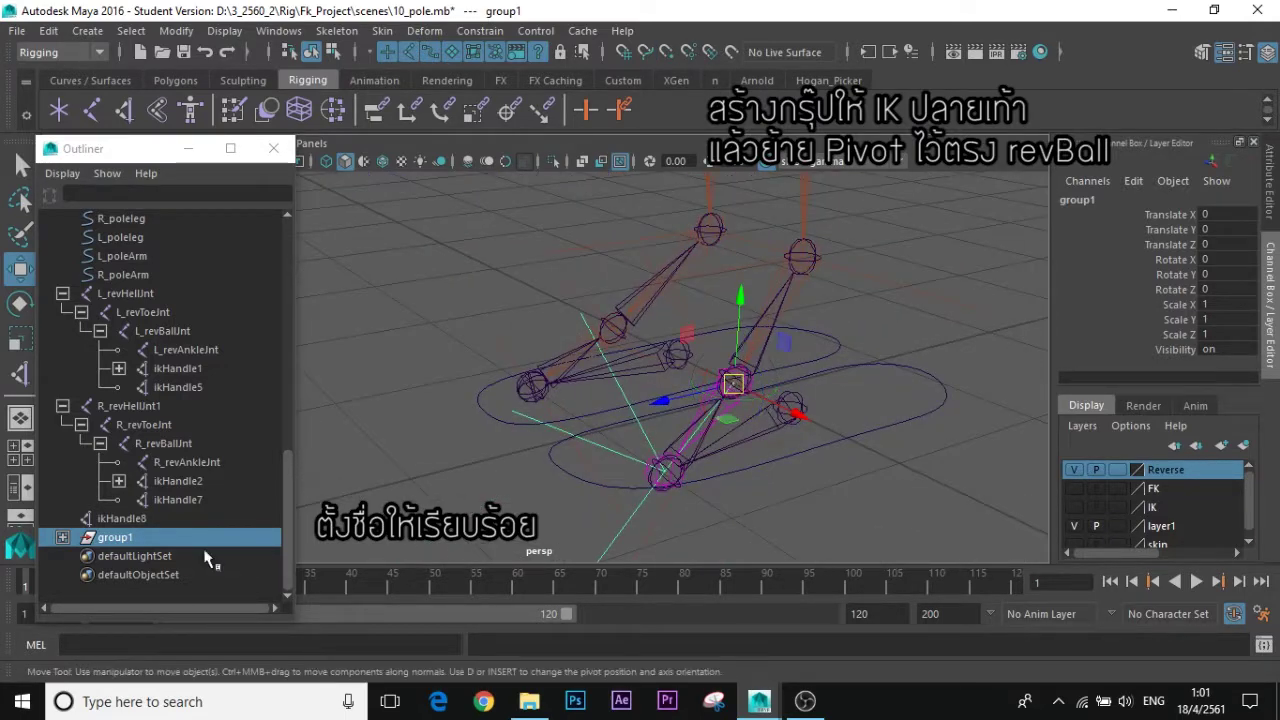
left_click(124, 521)
key("ctrl+g")
left_click_drag(526, 372, 616, 405, "alt")
key("d")
key("v")
left_click_drag(772, 350, 603, 300)
left_click_drag(695, 340, 632, 330, "alt")
left_click_drag(645, 286, 633, 328)
left_click_drag(660, 374, 650, 318, "alt")
key("d")
- Rename the left toe IK group, group1, as L_revToe
left_click(120, 519)
left_click_drag(158, 426, 174, 449)
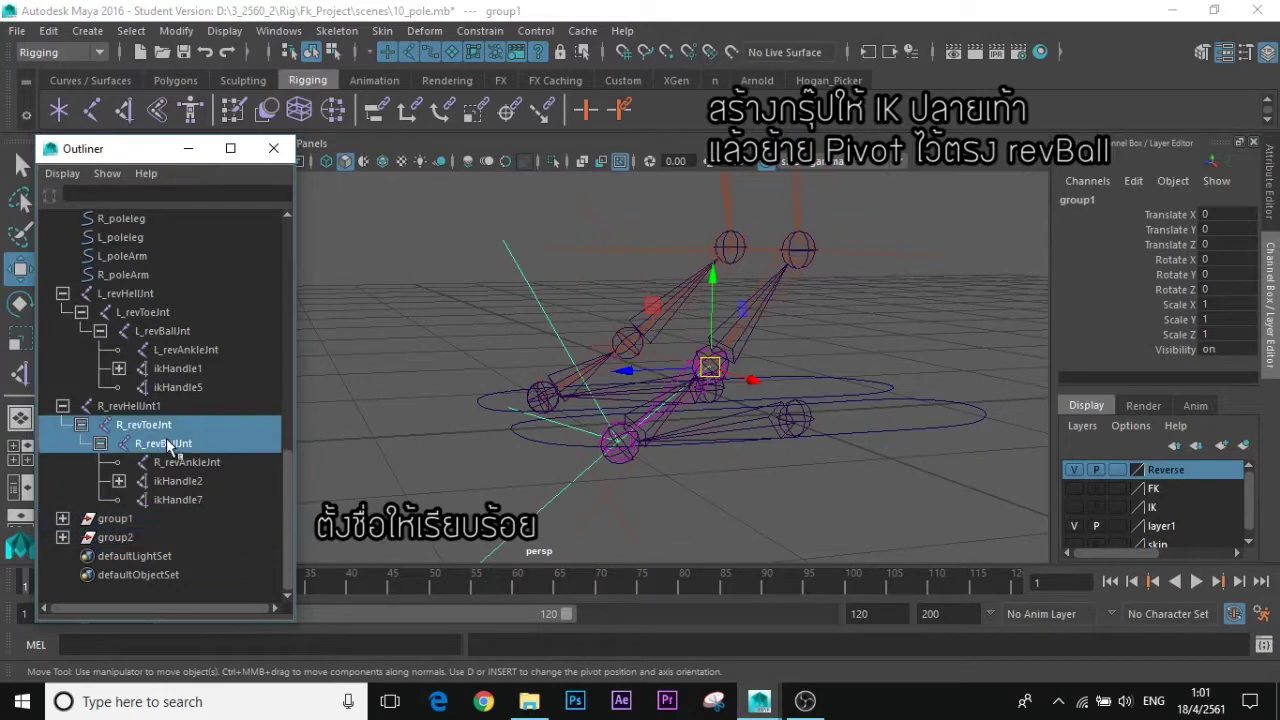
double_click(118, 519)
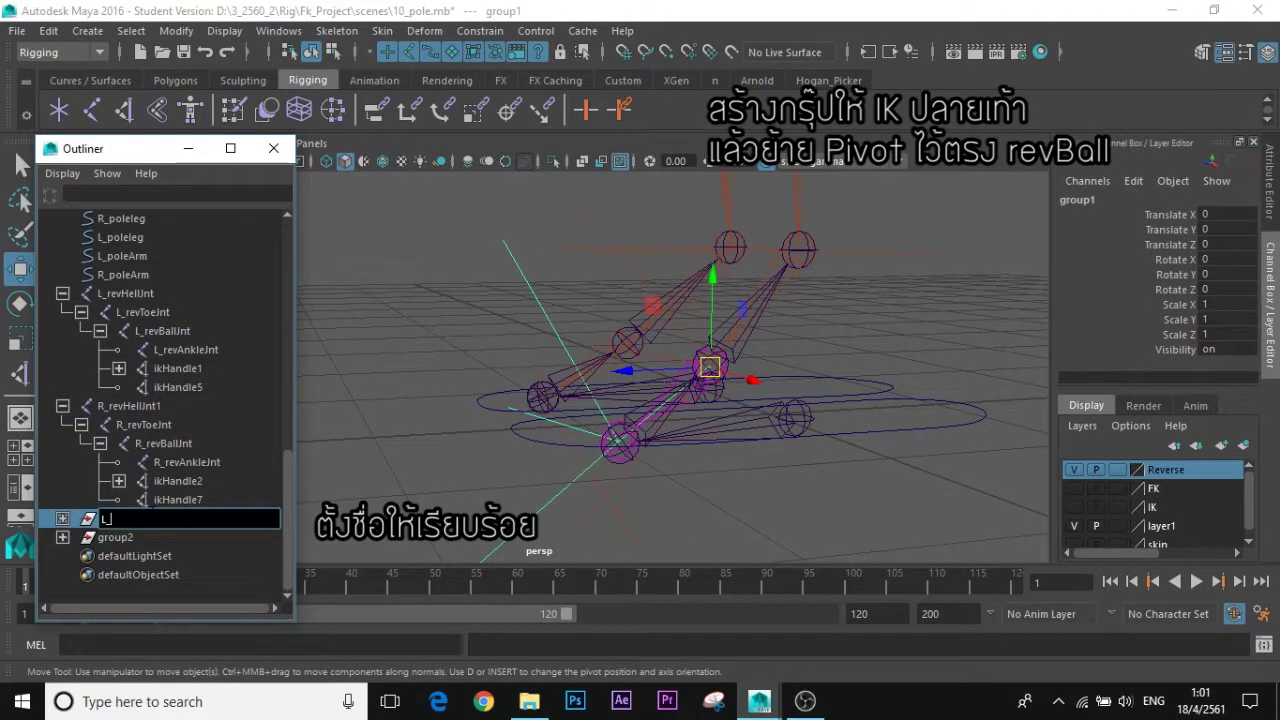
type("L_revToe")
key("Return")
- Rename the right toe IK group, group2, as R_revToe
double_click(127, 538)
type("R")
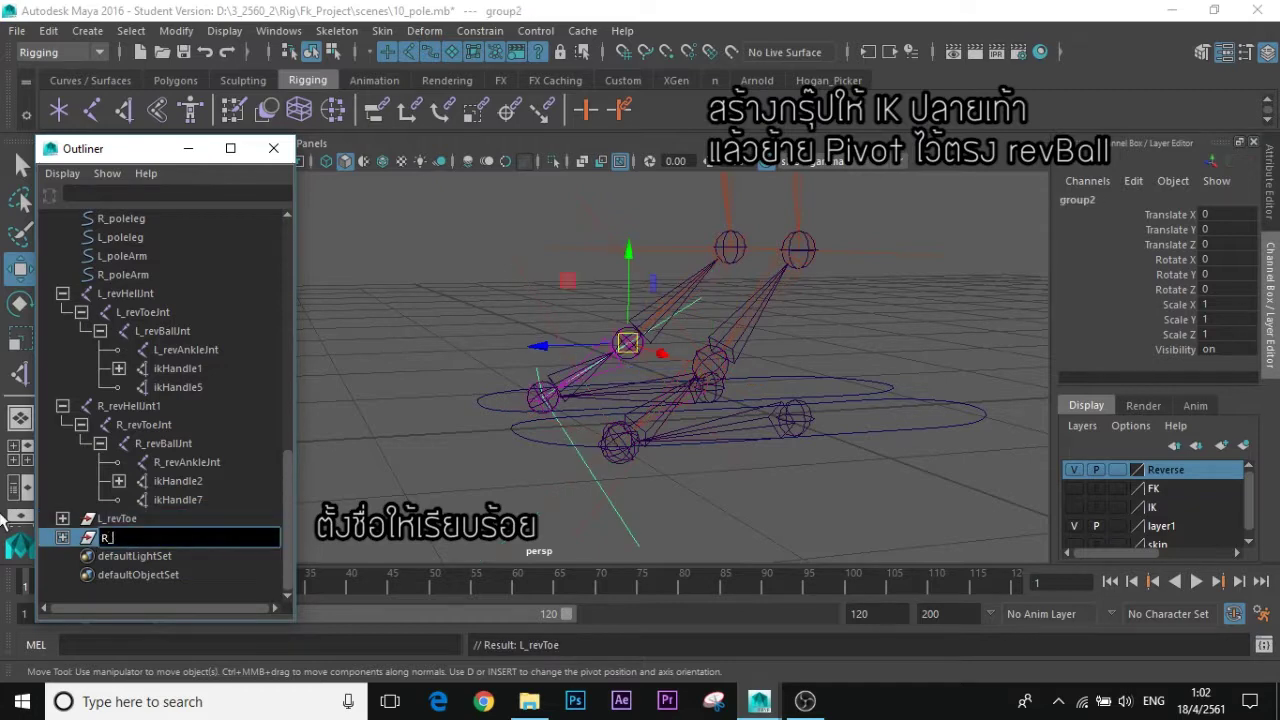
type("_reverToe")
key("Return")
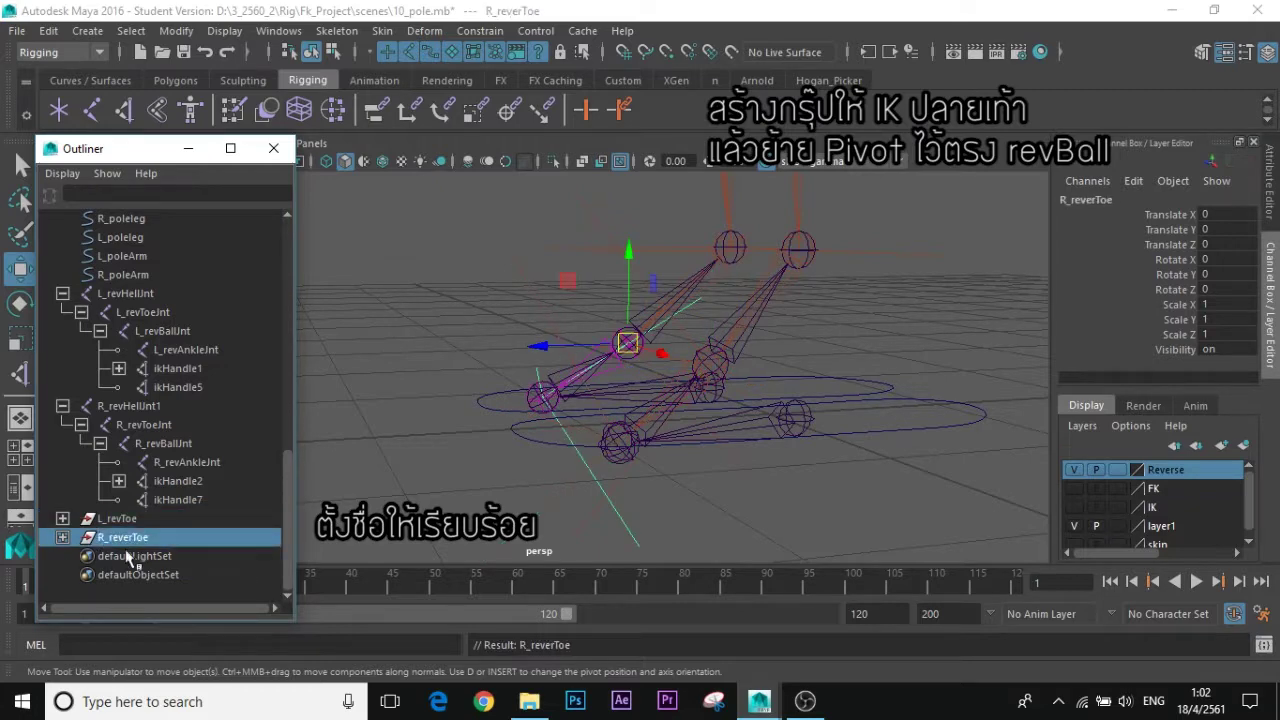
double_click(134, 541)
key("Return")
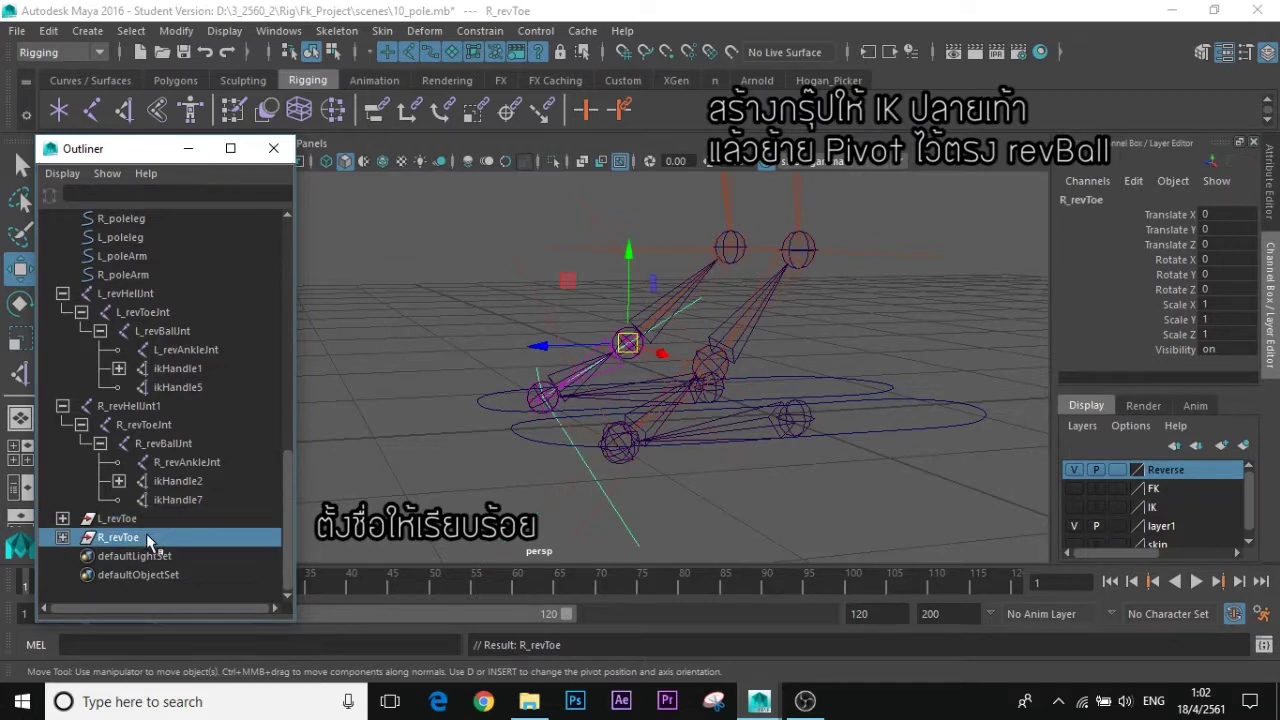
- Hide layer1 and parent the L_revToe group to the left reverse toe joint
left_click_drag(420, 470, 543, 443, "alt")
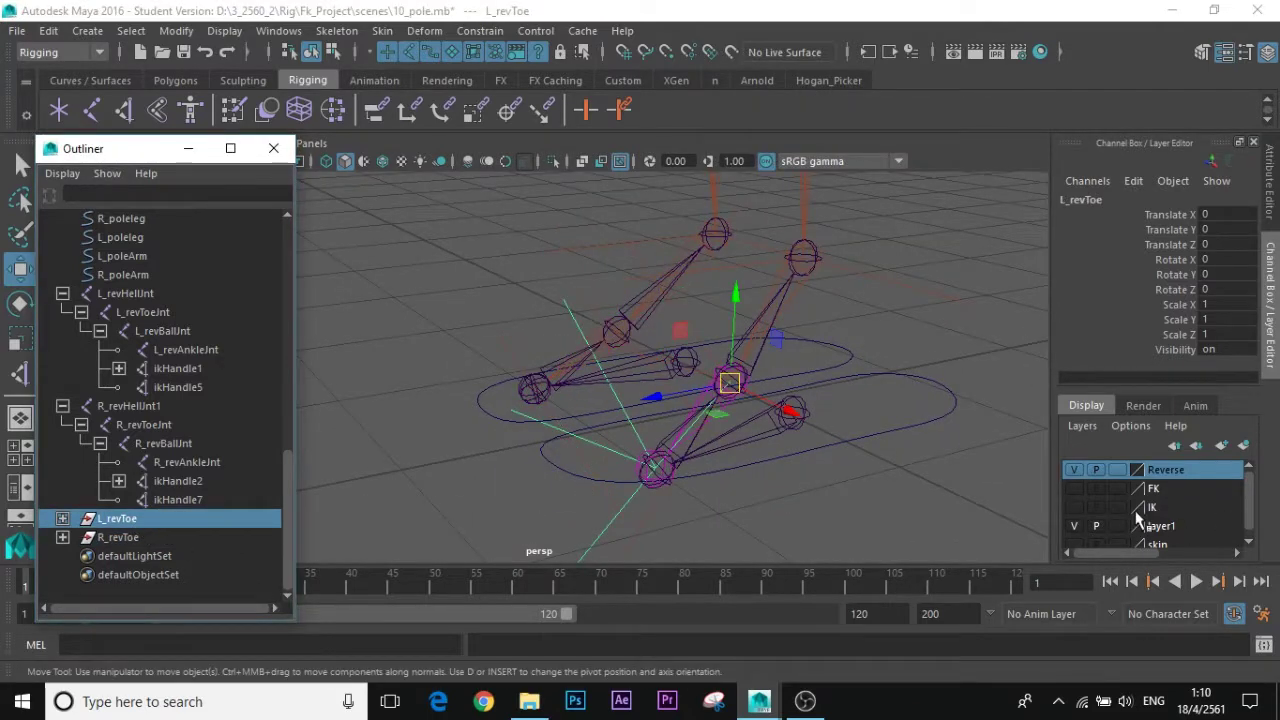
left_click(1073, 470)
left_click(1073, 470)
left_click(1073, 527)
scroll(870, 469, "up", 3)
middle_click_drag(870, 469, 839, 418, "alt")
left_click_drag(838, 440, 770, 415, "alt")
scroll(614, 389, "up", 3)
left_click(611, 386, "shift")
key("p")
- Parent the R_revToe group to the right reverse toe joint
left_click_drag(560, 366, 594, 368, "alt")
middle_click_drag(594, 368, 720, 440, "alt")
scroll(700, 435, "up", 4)
left_click(120, 538)
middle_click_drag(490, 426, 514, 508, "alt")
left_click(545, 373, "shift")
key("p")
- Test-rotate the R_revToe group, undo the rotation and make layer1 visible again
scroll(597, 417, "down", 5)
left_click_drag(597, 417, 725, 380, "alt")
left_click(20, 303)
key("ctrl+z")
left_click(1075, 526)
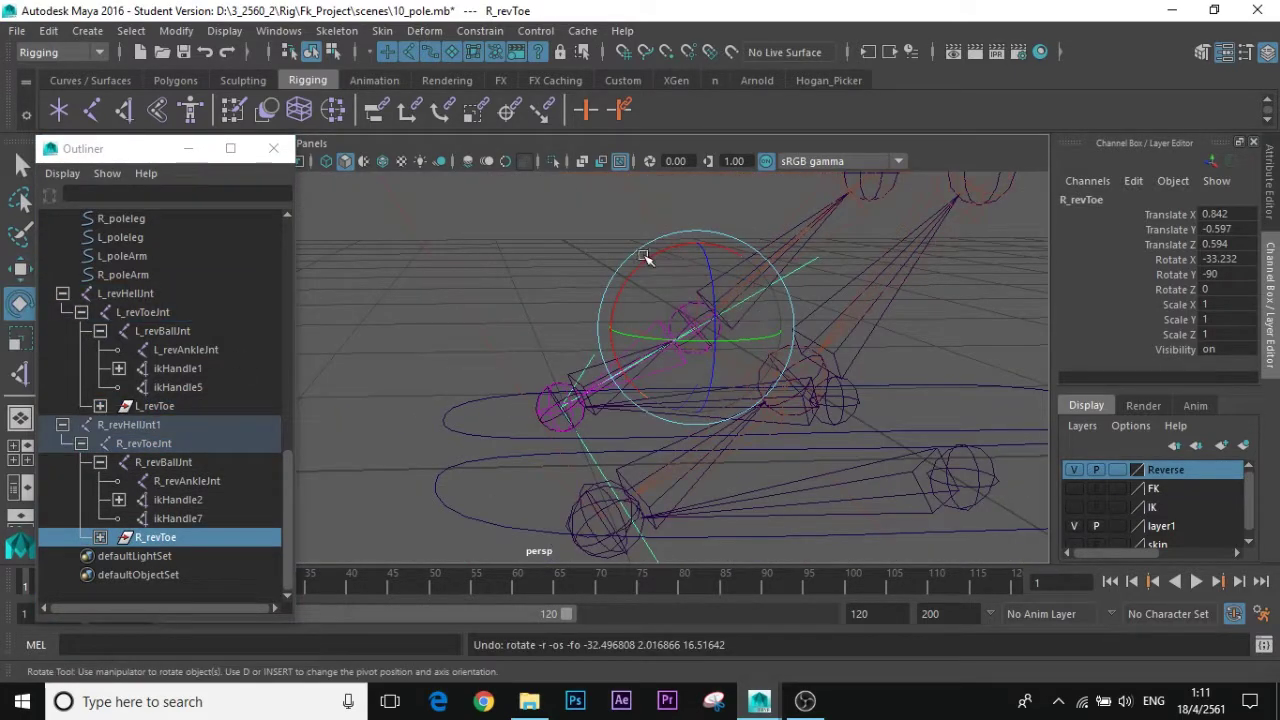
left_click_drag(646, 257, 652, 266)
key("ctrl+z")
- Try rotating the joint at the tip of the right foot and undo the rotation
left_click(563, 403)
left_click_drag(536, 372, 548, 326)
scroll(555, 328, "down", 5)
middle_click_drag(557, 329, 611, 460, "alt")
left_click_drag(611, 460, 646, 471)
key("ctrl+z")
middle_click_drag(770, 400, 752, 486, "alt")
left_click_drag(752, 485, 686, 457, "alt")
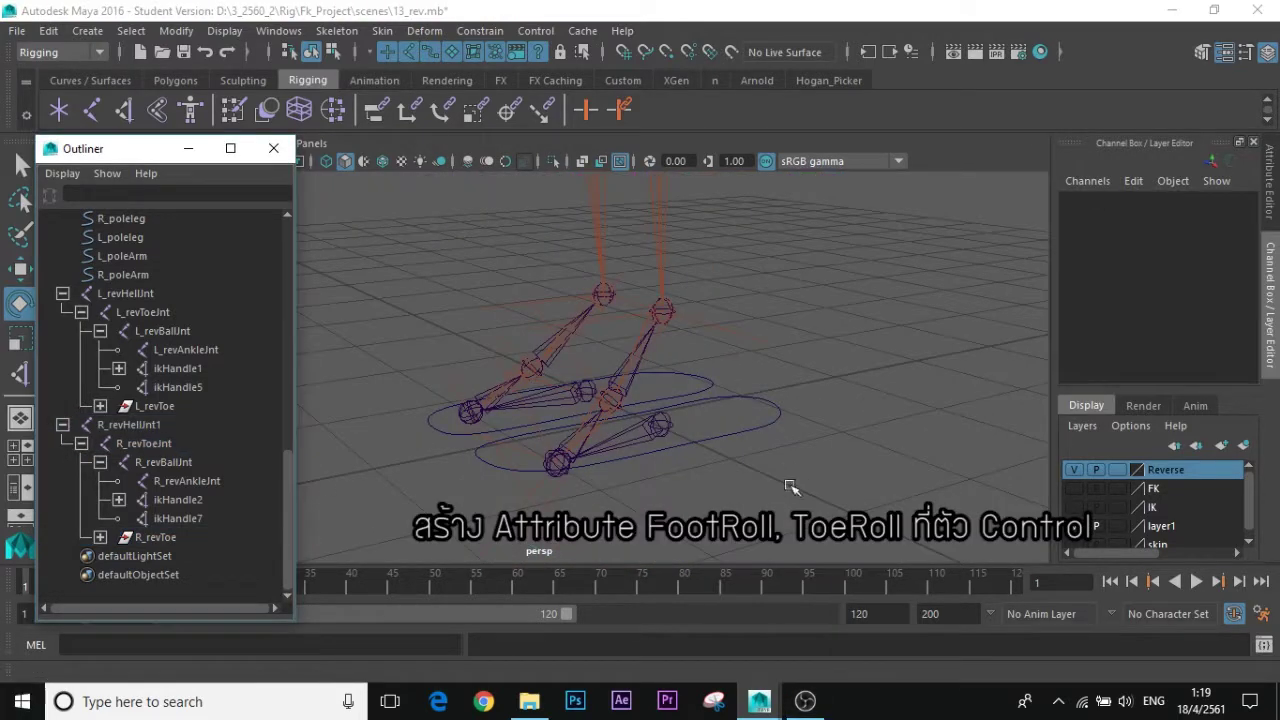
- Add a keyable float attribute named footroll to l_footcrt with minimum -10, maximum 10 and default 0
left_click(760, 440)
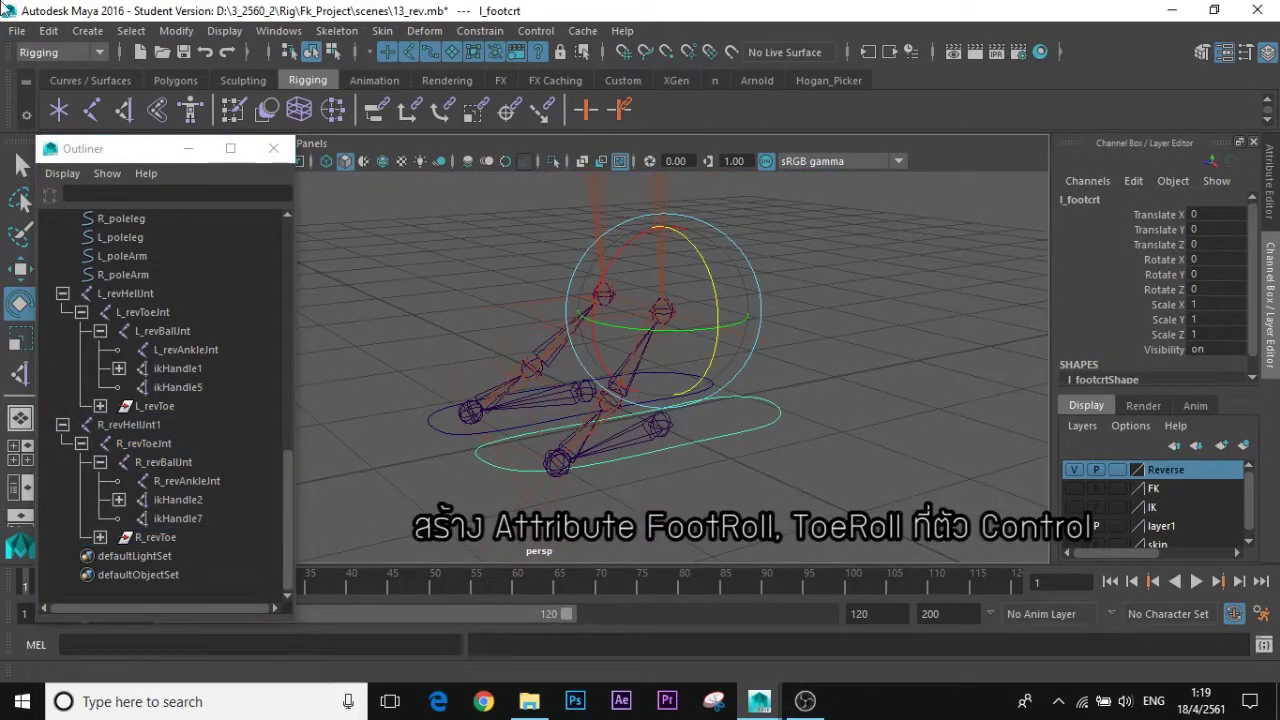
left_click(176, 30)
mouse_move(165, 32)
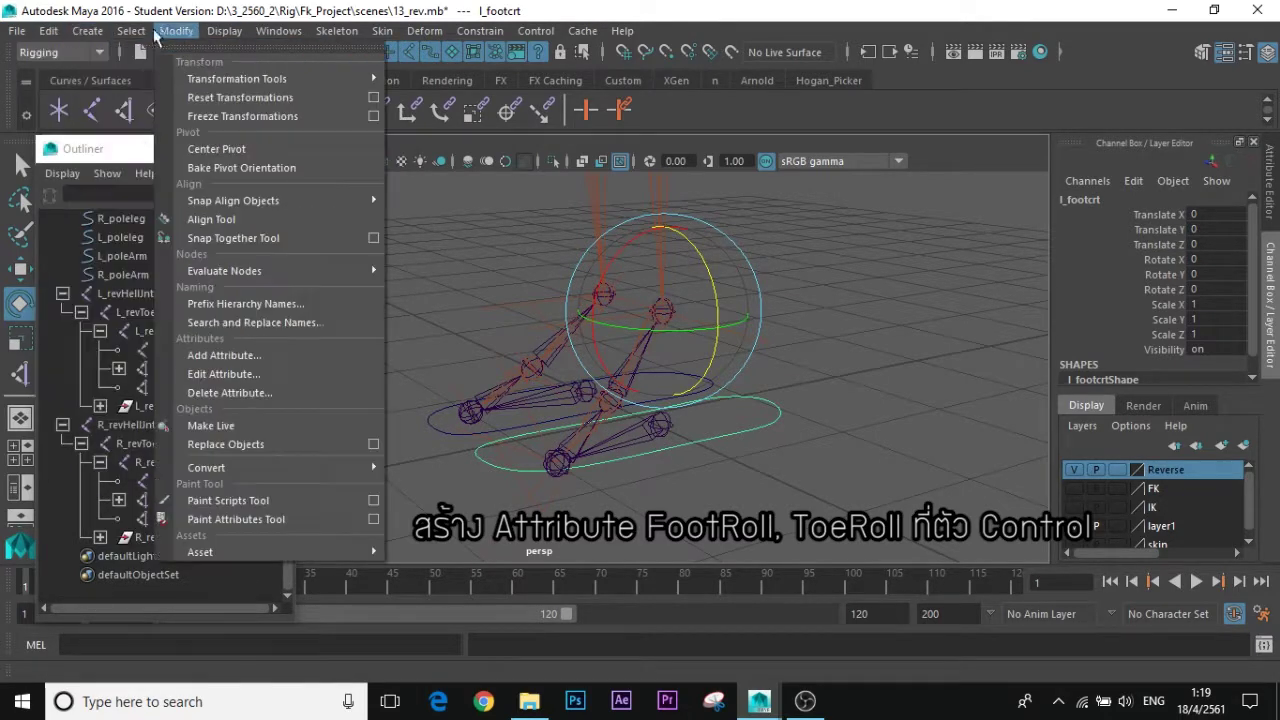
left_click(228, 355)
left_click_drag(662, 243, 820, 132)
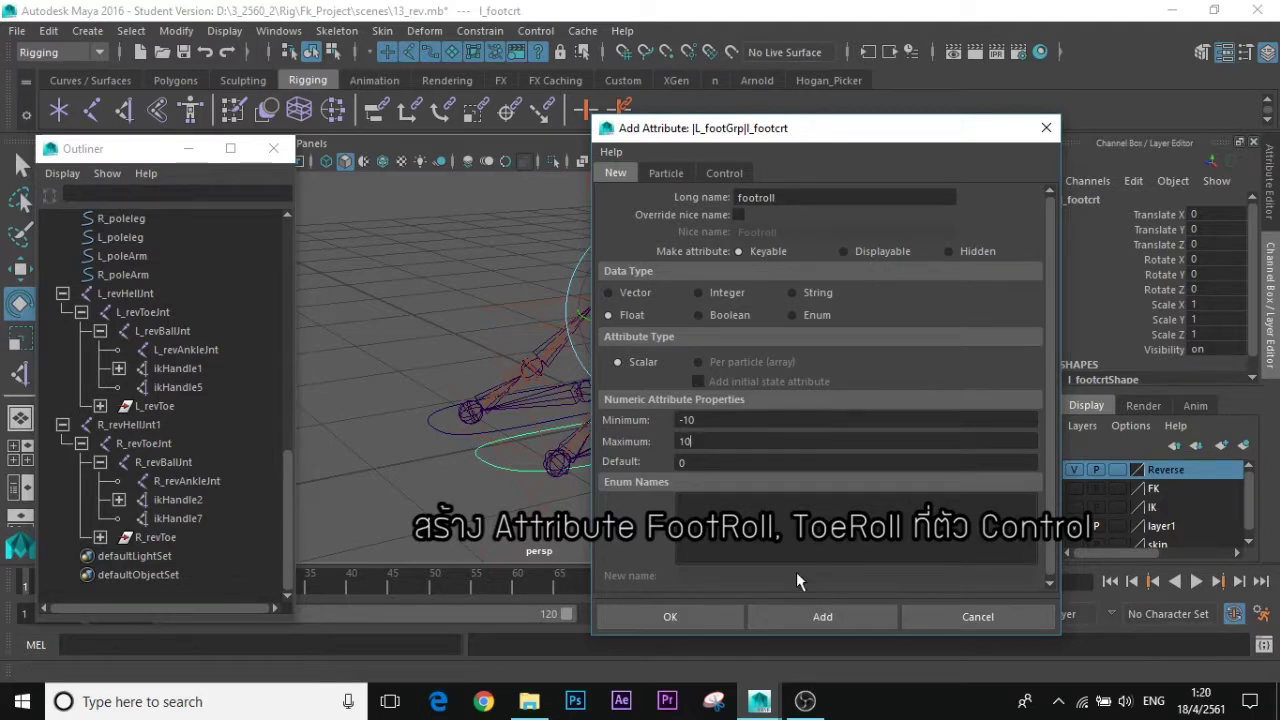
left_click_drag(887, 130, 959, 97)
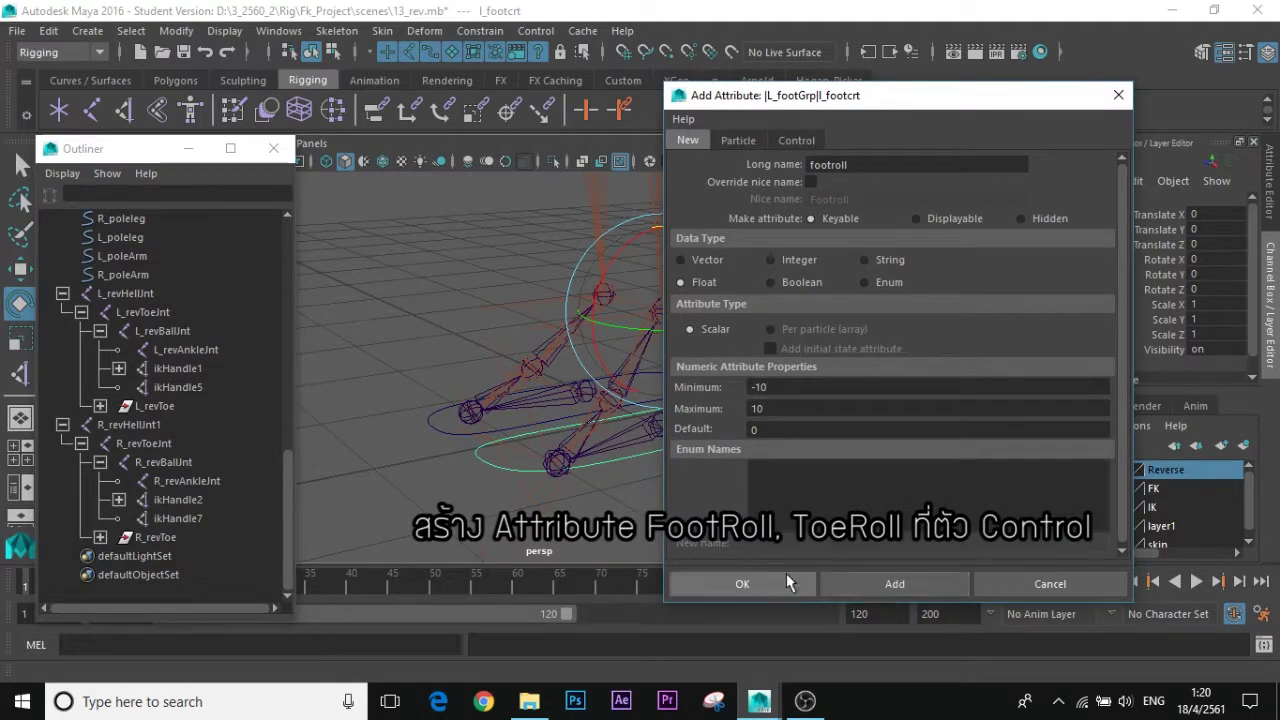
left_click(882, 588)
- Add the keyable float attributes footroll and toeroll to the right foot control, r_foot_crt
left_click(628, 515)
left_click(435, 429)
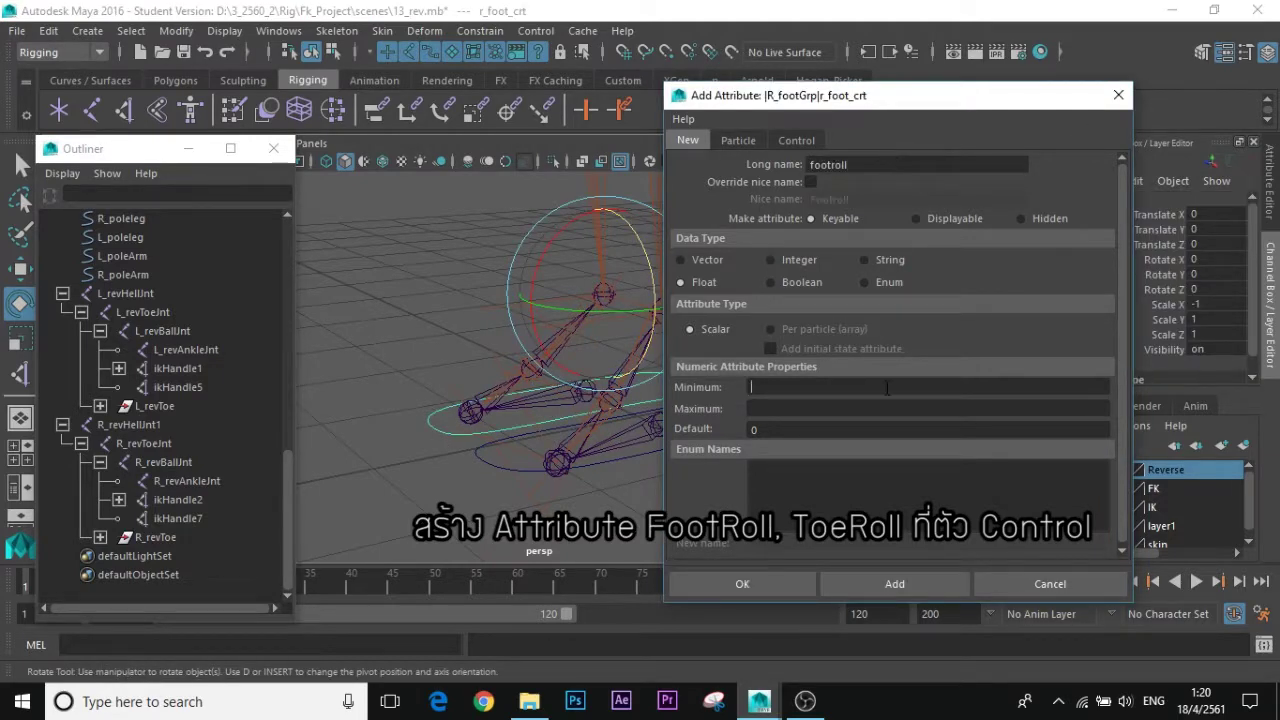
type("0")
left_click(878, 584)
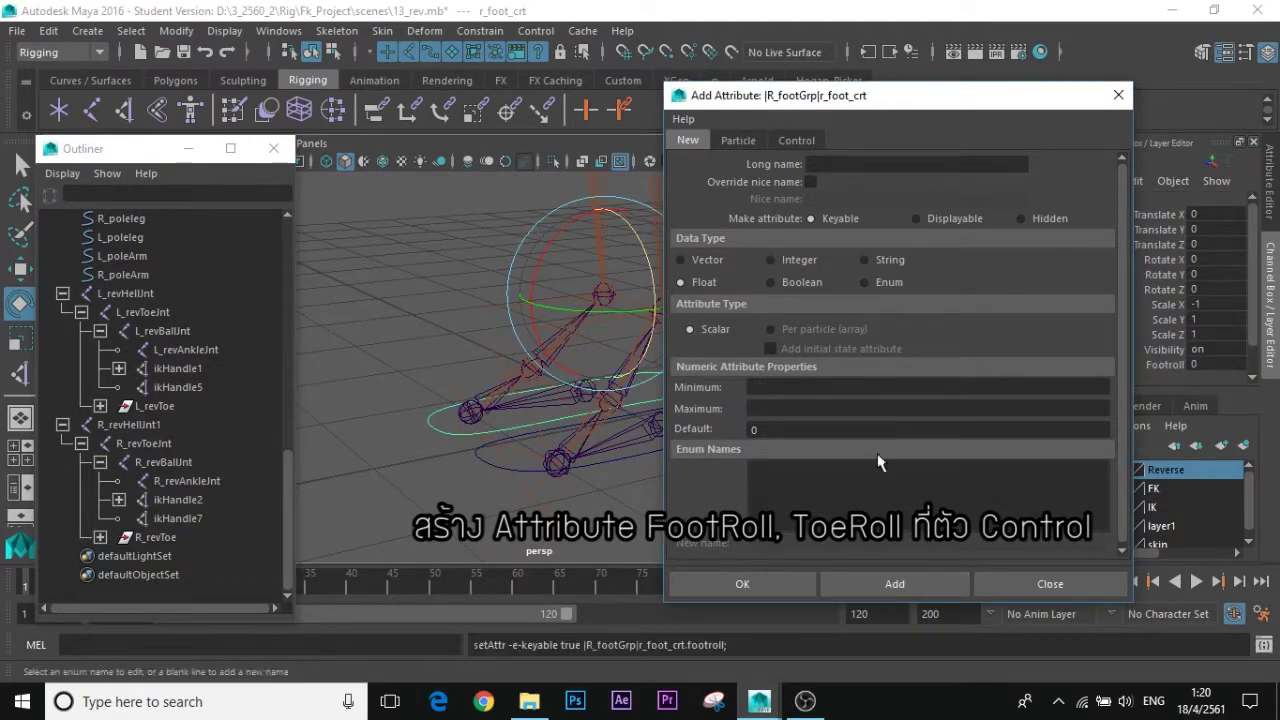
type("10")
left_click(870, 582)
- Add a keyable float attribute named toeroll to l_footcrt with minimum -10 and default 0
left_click(484, 467)
left_click(837, 168)
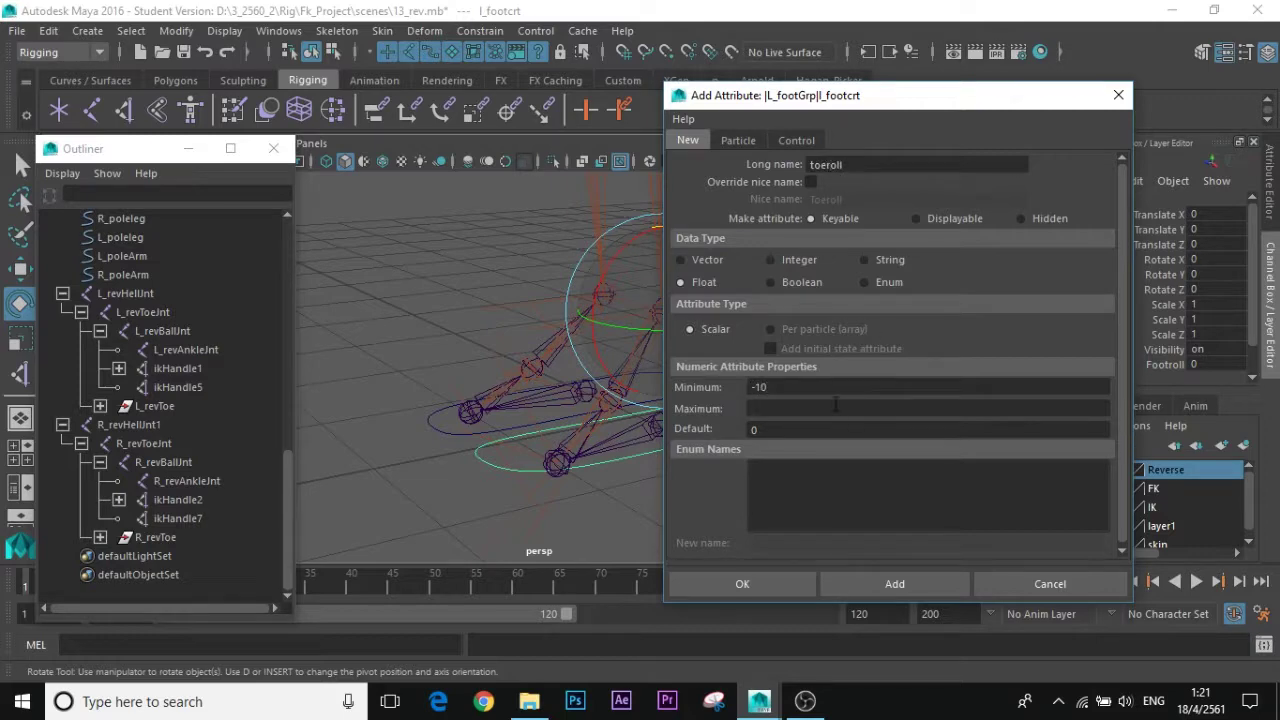
left_click(895, 584)
left_click(1045, 584)
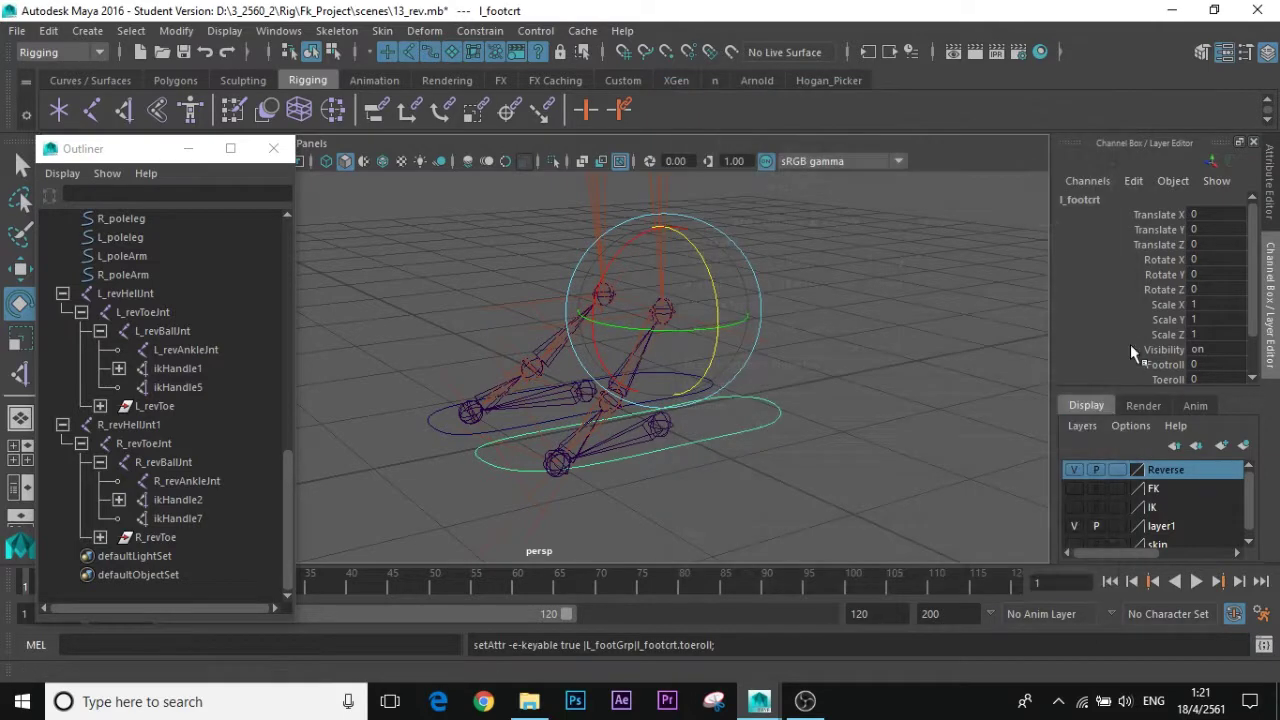
left_click(1273, 198)
left_click(1271, 266)
left_click_drag(1251, 254, 1253, 316)
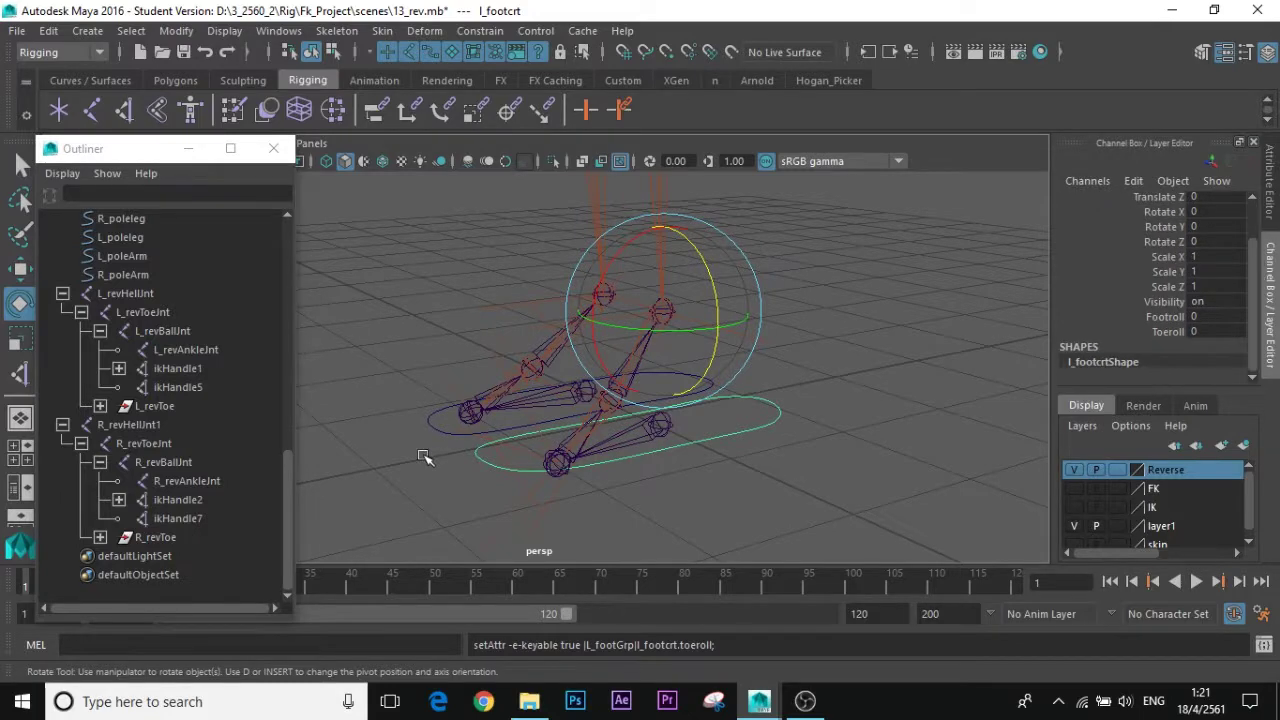
- Open the Node Editor with the left foot control and remove the l_footcrtShape node from the graph
left_click(278, 31)
left_click(390, 212)
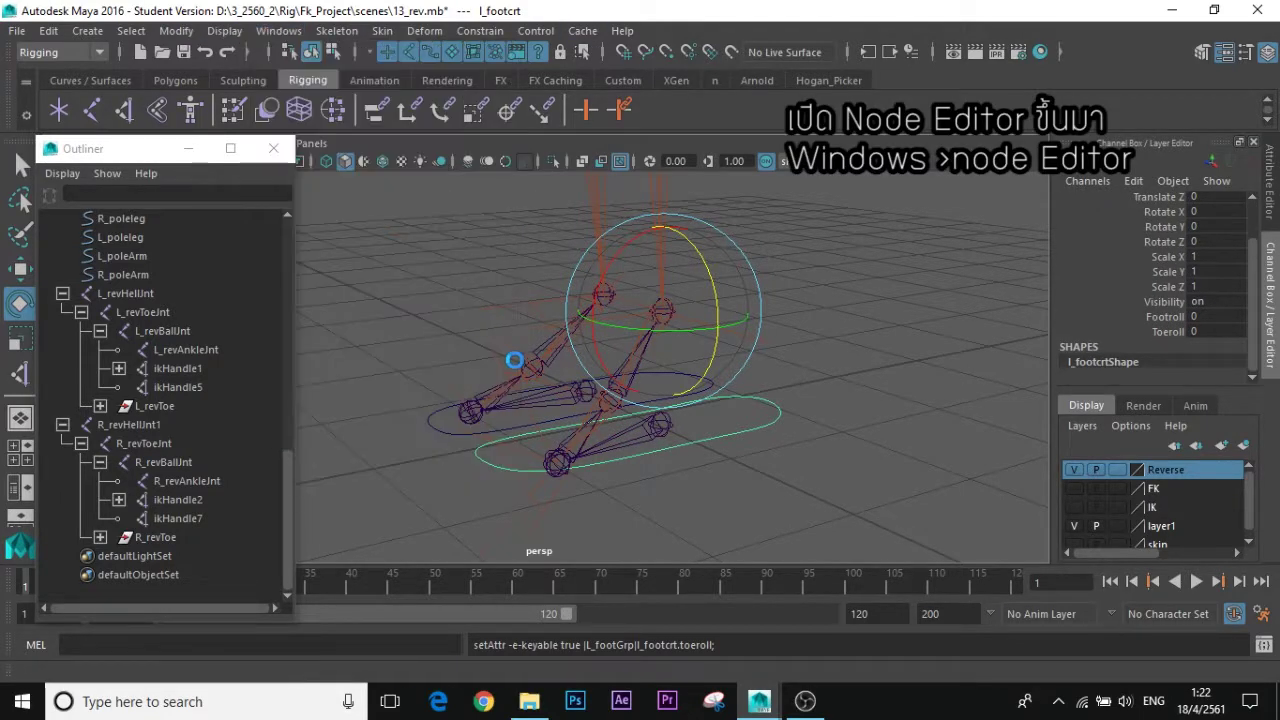
left_click_drag(706, 210, 560, 83)
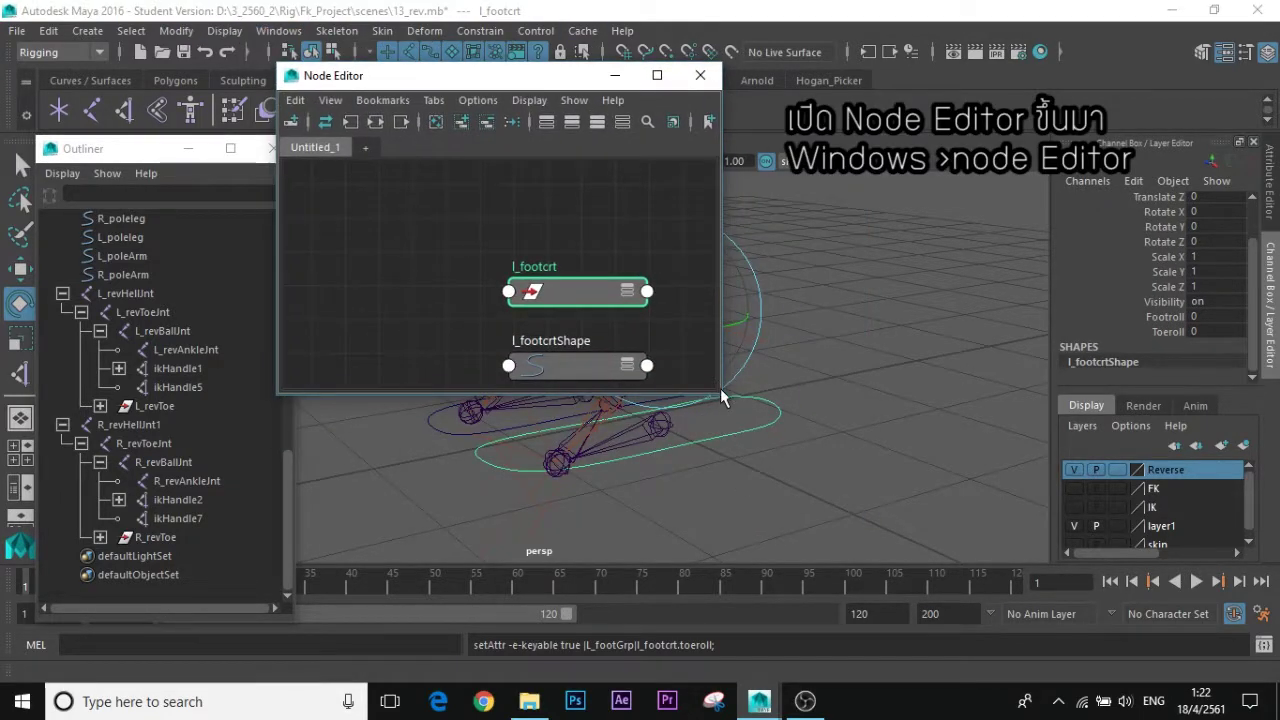
left_click_drag(720, 381, 906, 550)
left_click(598, 372)
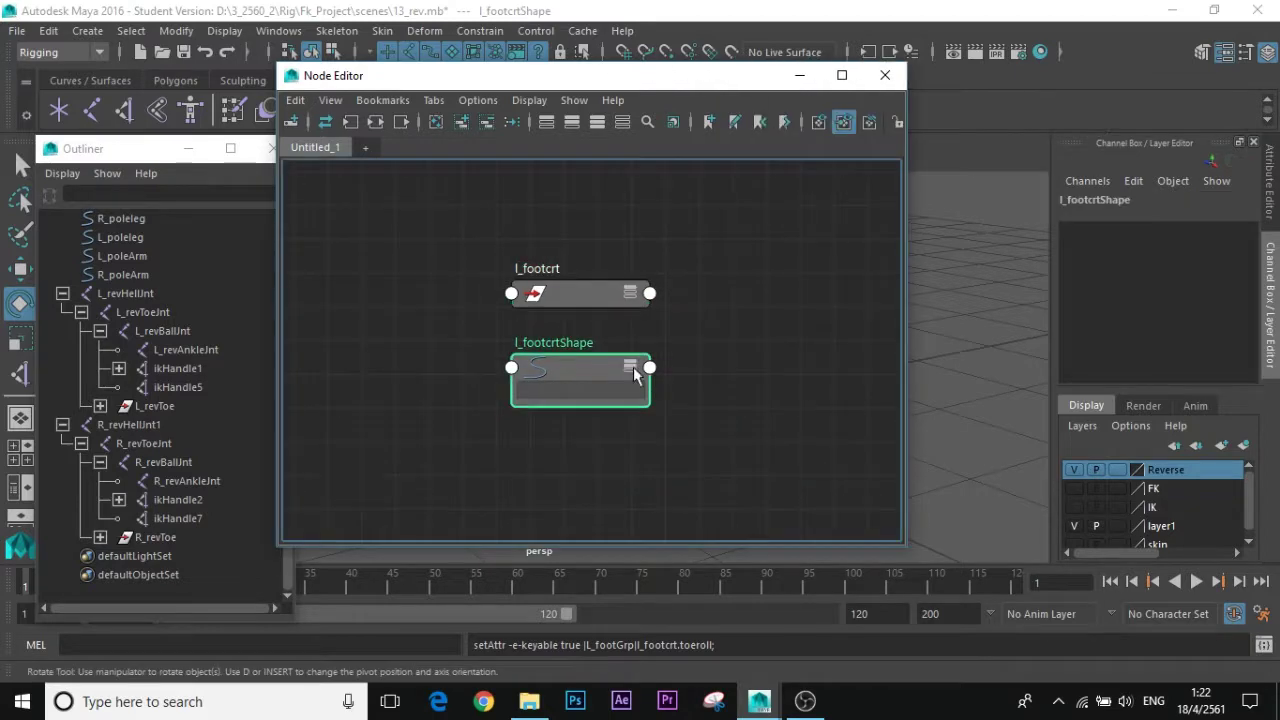
left_click(486, 122)
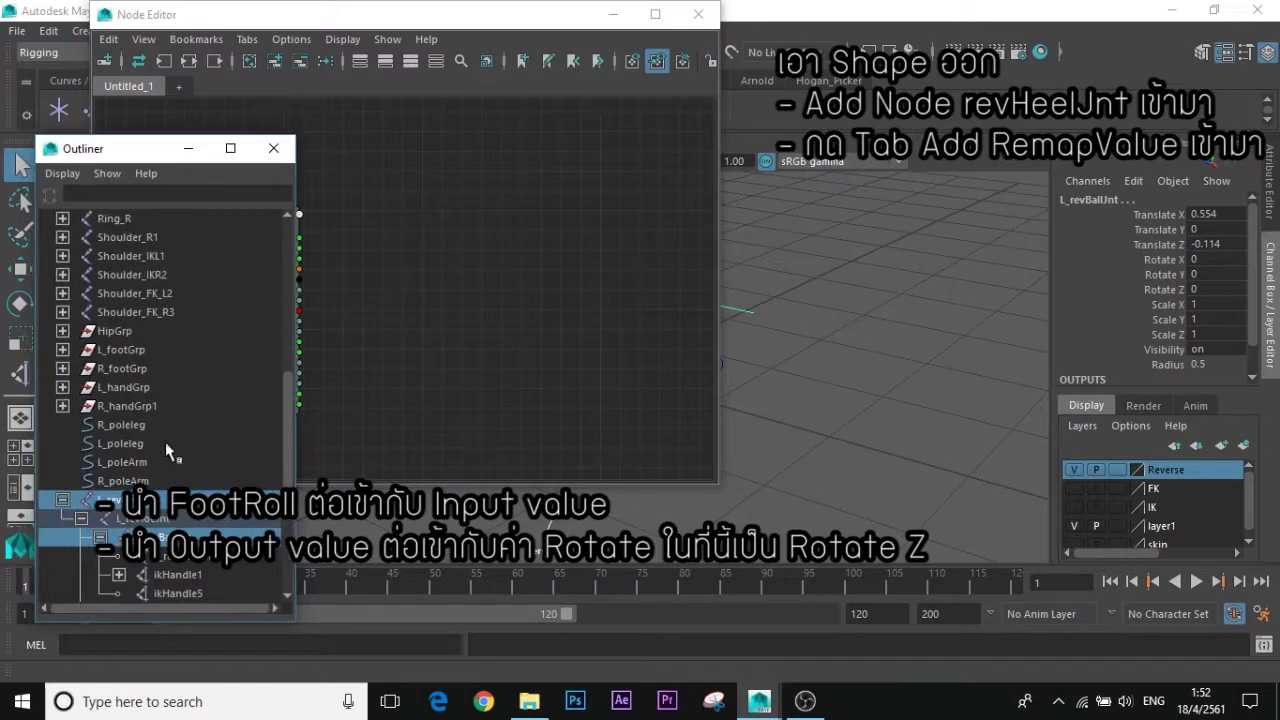
- Add the left reverse heel joint, L_revHelJnt, to the node graph beside l_footcrt
scroll(190, 422, "down", 4)
left_click(135, 297)
left_click_drag(150, 153, 733, 134)
left_click(273, 63)
left_click(577, 322)
left_click_drag(551, 326, 636, 131)
- Create a remapValue node and connect l_footcrt's Footroll to its Input Value
key("Tab")
type("remapValue")
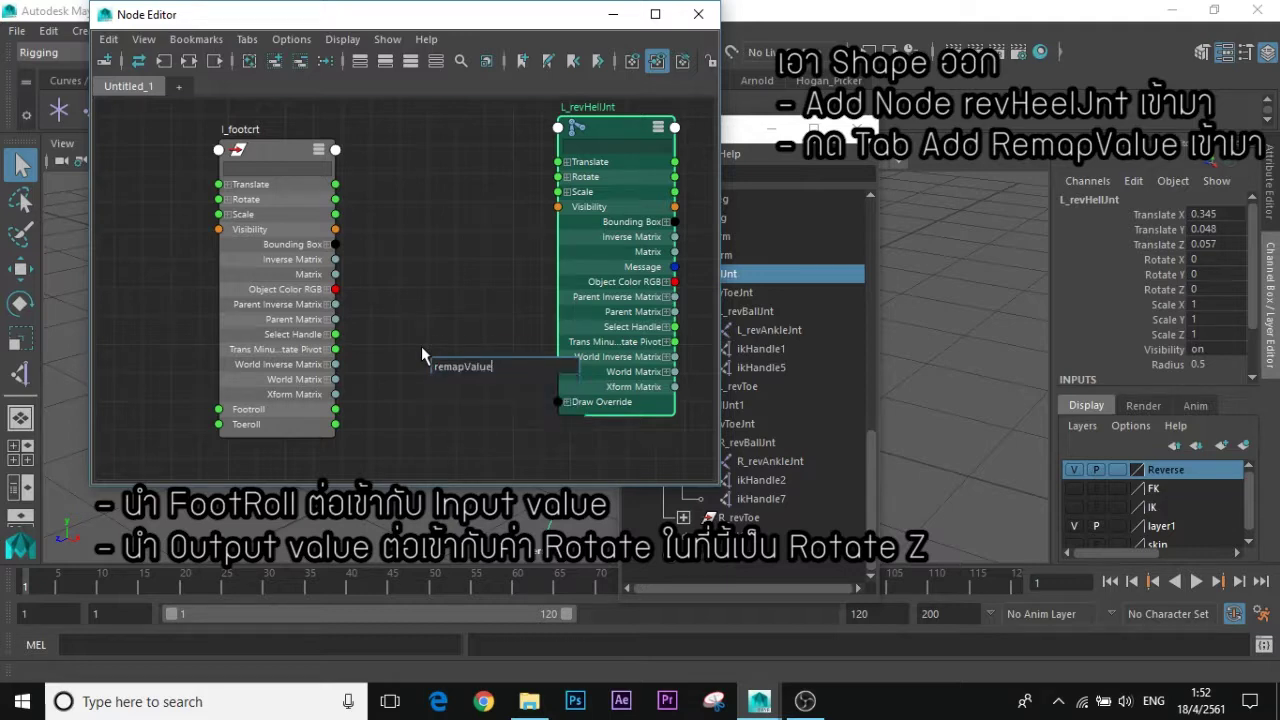
key("Return")
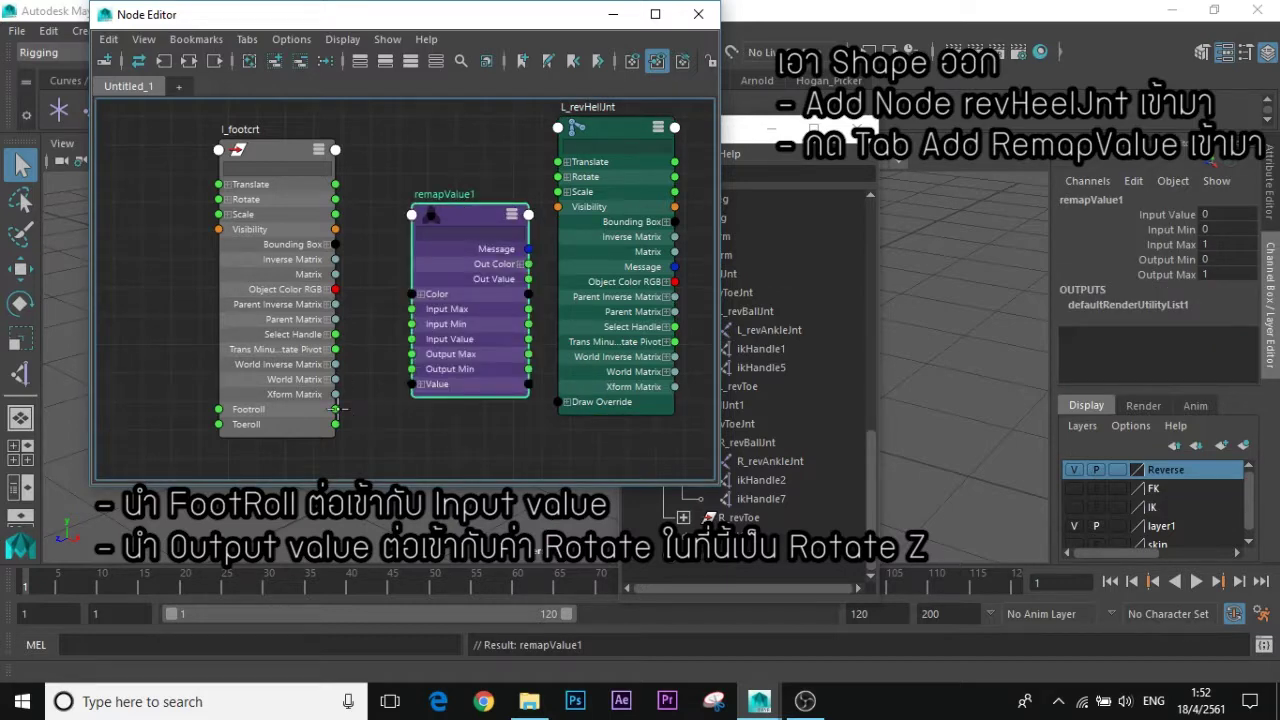
left_click_drag(405, 338, 406, 338)
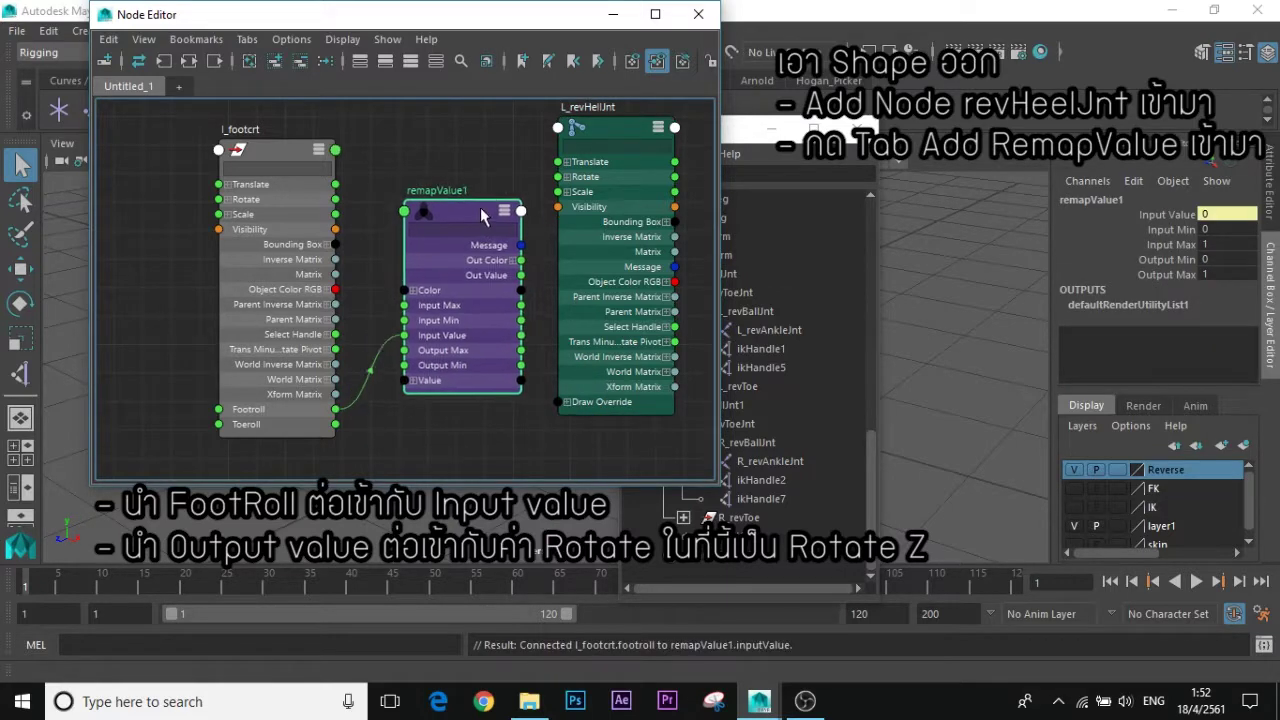
- Connect the remap node's Out Value to the left reverse heel joint's Rotate Z and space out the nodes
left_click_drag(513, 266, 669, 175)
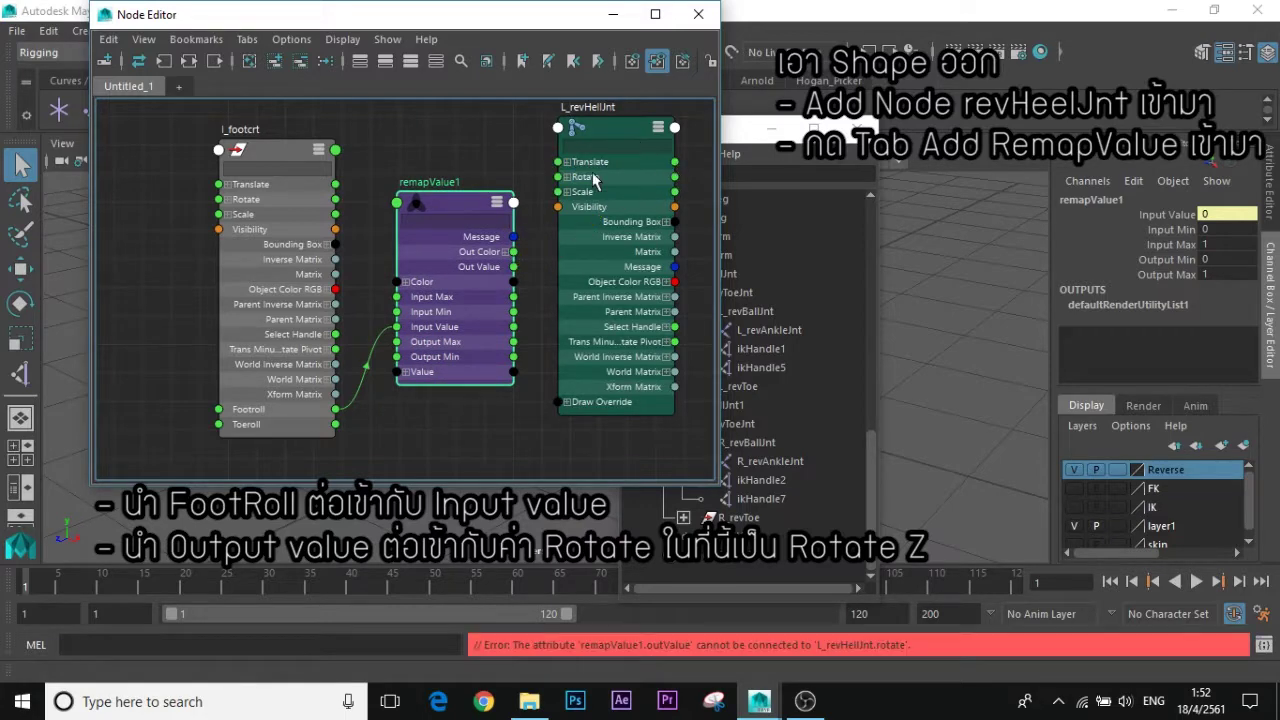
left_click(567, 177)
left_click_drag(514, 266, 559, 222)
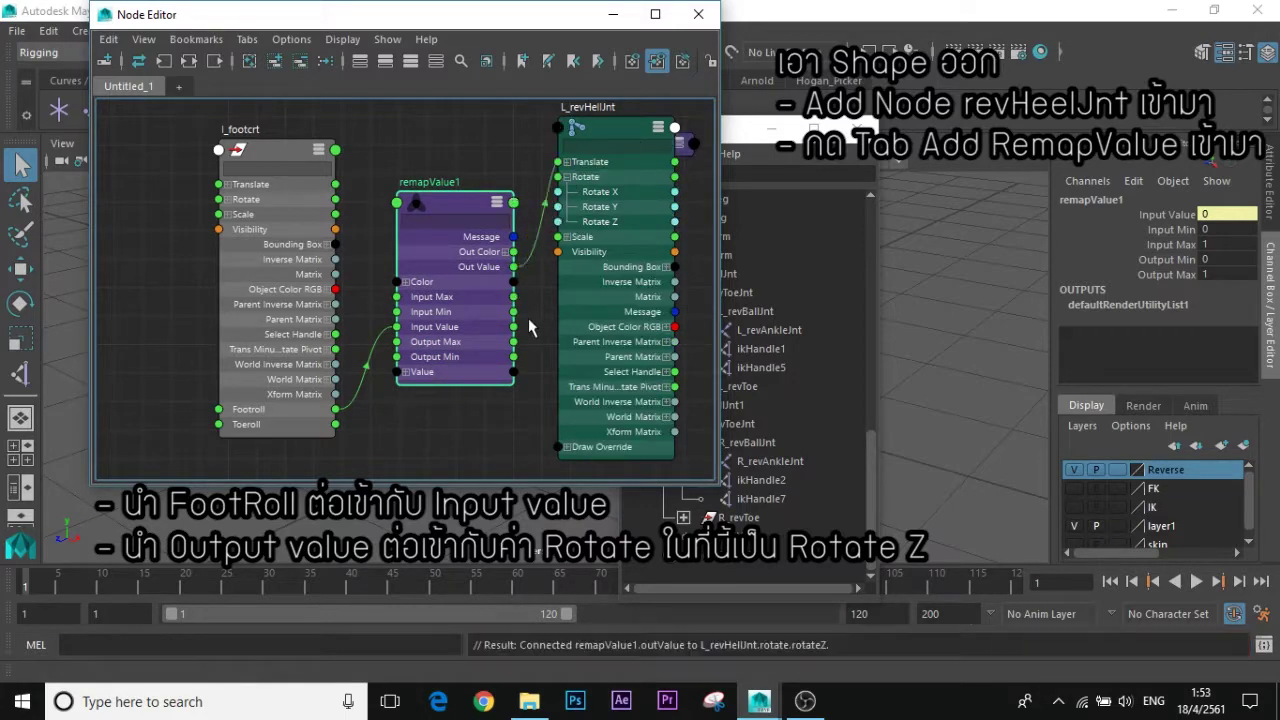
left_click_drag(625, 138, 688, 217)
left_click_drag(687, 144, 588, 169)
left_click_drag(685, 212, 712, 174)
left_click_drag(590, 166, 592, 203)
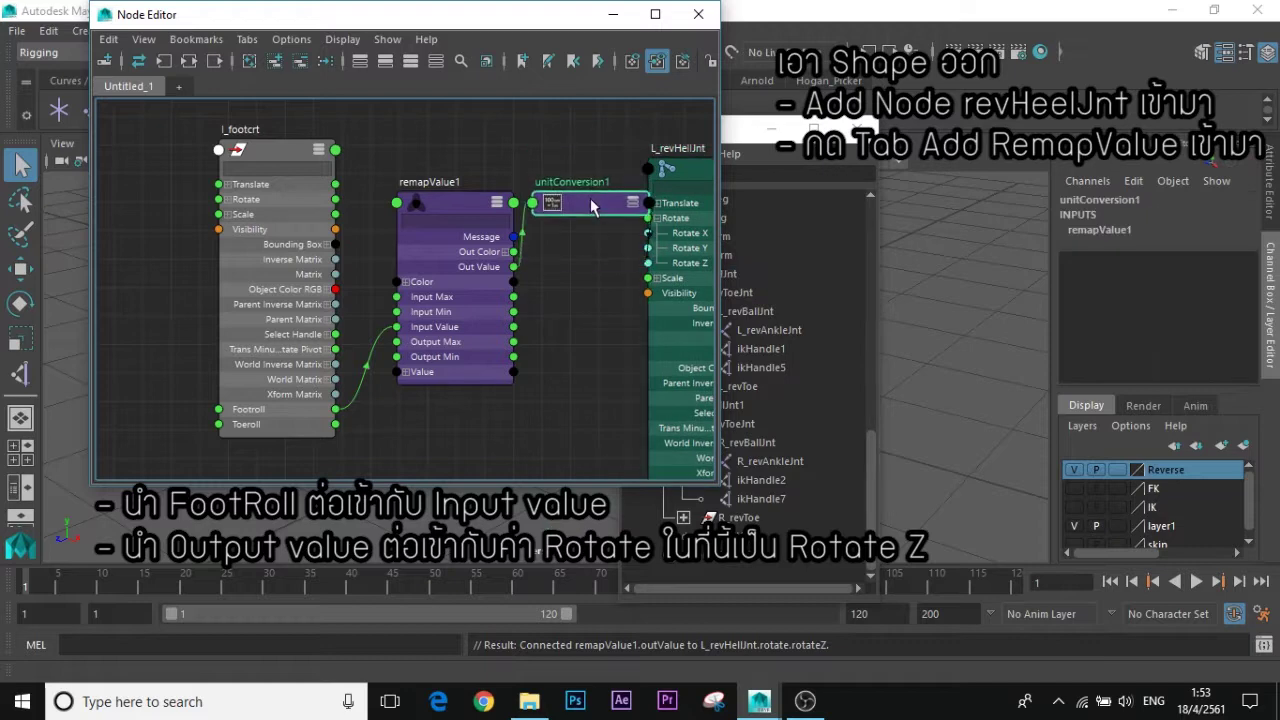
- Set remapValue1 to Input Min -10, Input Max 0, Output Min 0 and Output Max 45, and minimize the floating windows
left_click(1138, 229)
left_click(1219, 274)
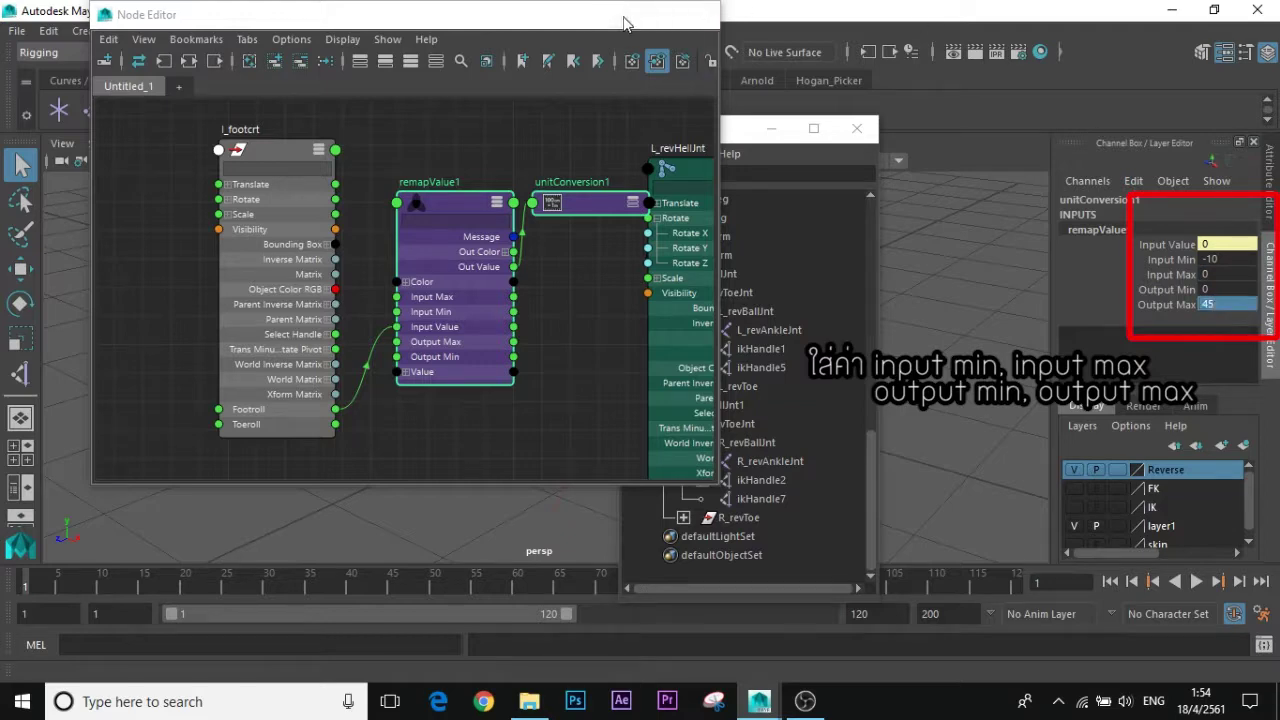
left_click(623, 18)
left_click(771, 128)
- Test the left foot control's Footroll by scrubbing its value, and reset it to 0
left_click(698, 384)
middle_click_drag(946, 405, 758, 434)
left_click_drag(785, 420, 830, 384, "alt")
middle_click_drag(830, 386, 775, 431)
left_click_drag(775, 431, 730, 465, "alt")
left_click(1215, 365)
type("0")
key("Return")
left_click_drag(897, 440, 845, 465, "alt")
left_click(227, 670)
left_click(1173, 10)
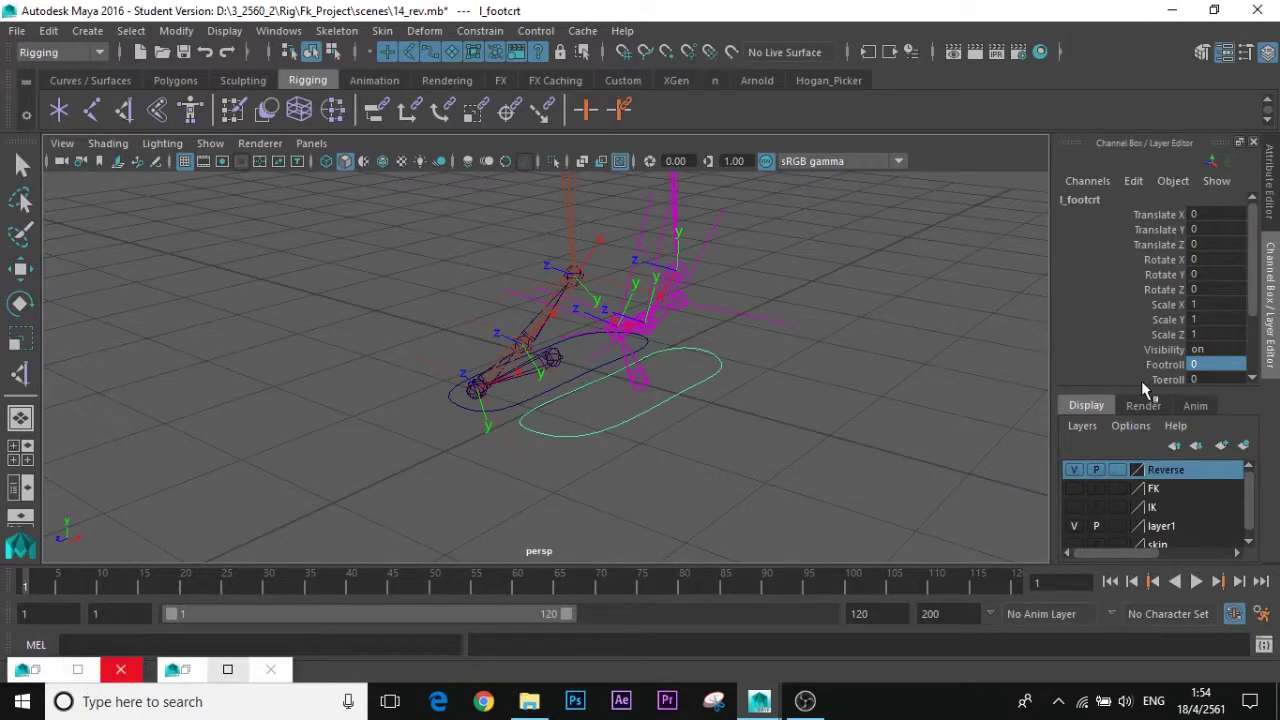
- Set remapValue1's Input Min to 0 and Input Max to 10
scroll(1140, 335, "down", 3)
left_click(1115, 348)
scroll(1105, 358, "down", 3)
left_click(1198, 302)
type("0")
key("Tab")
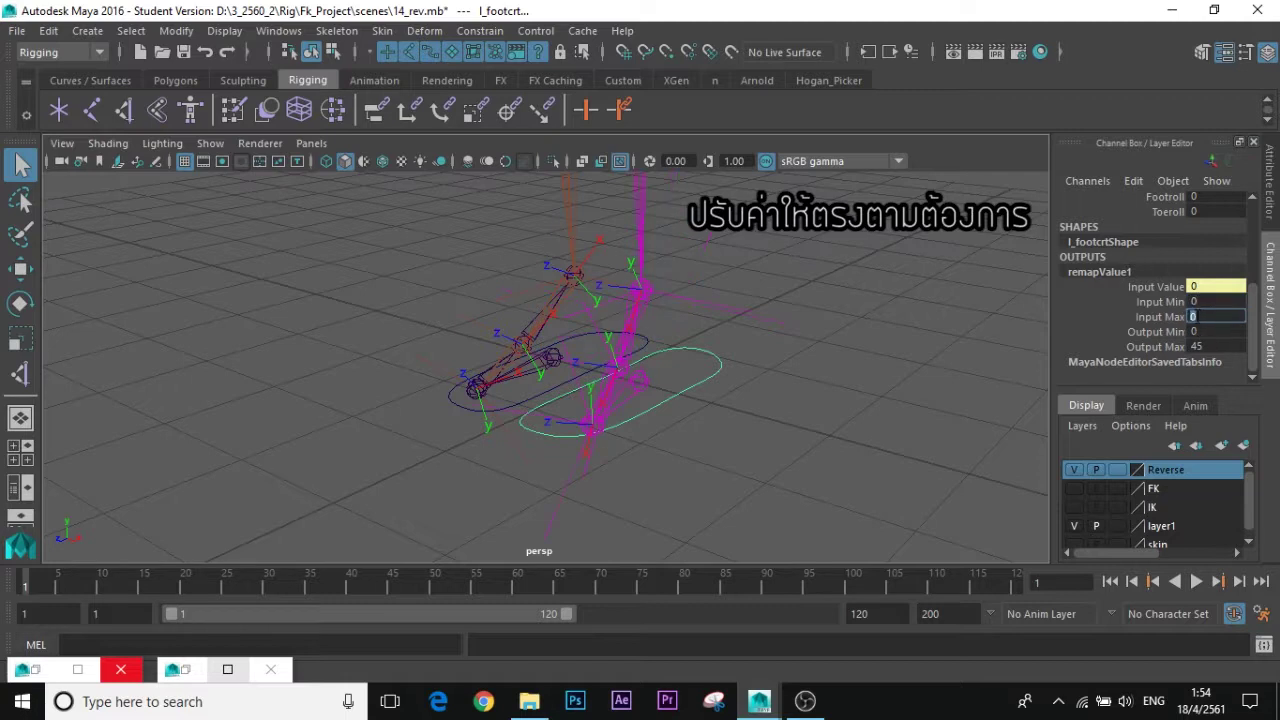
key("Return")
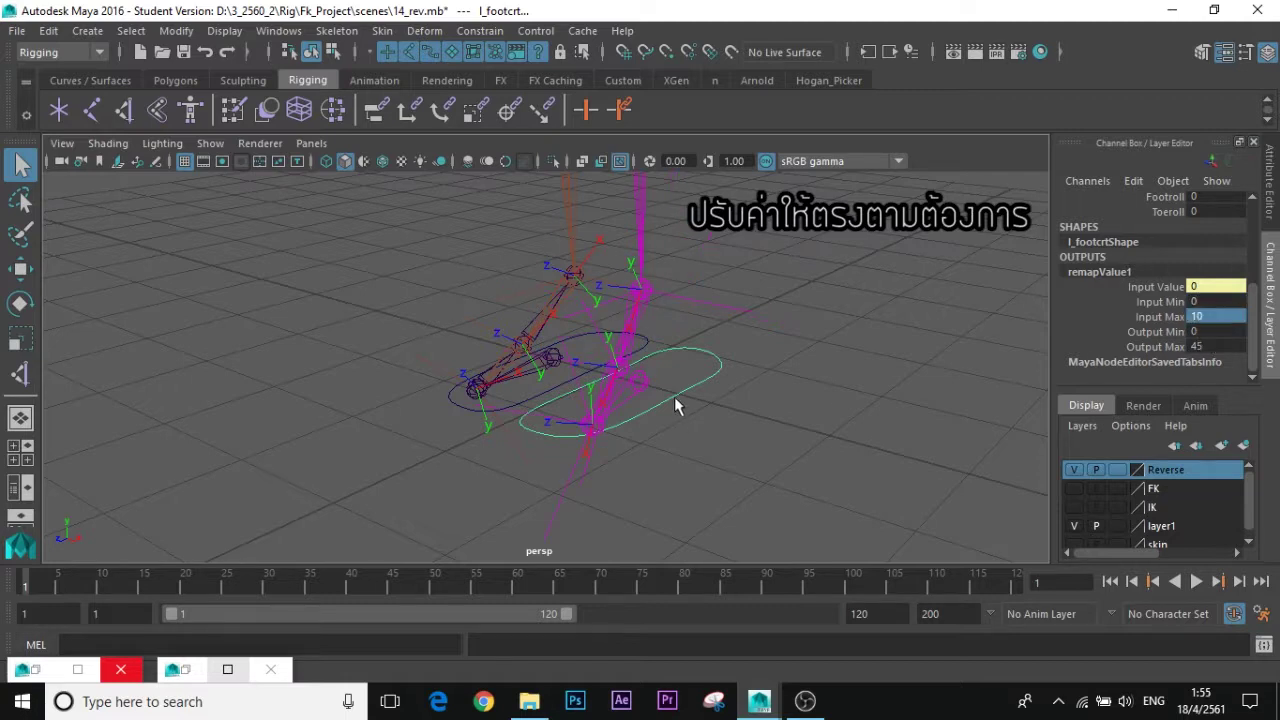
- Scrub the Footroll value to examine how the left foot rolls with the adjusted remap range
left_click(675, 398)
left_click(1164, 272)
middle_click_drag(880, 400, 799, 403)
left_click(799, 403)
- Restore the Node Editor and Outliner side by side with the left reverse joints listed in the Outliner
left_click(78, 670)
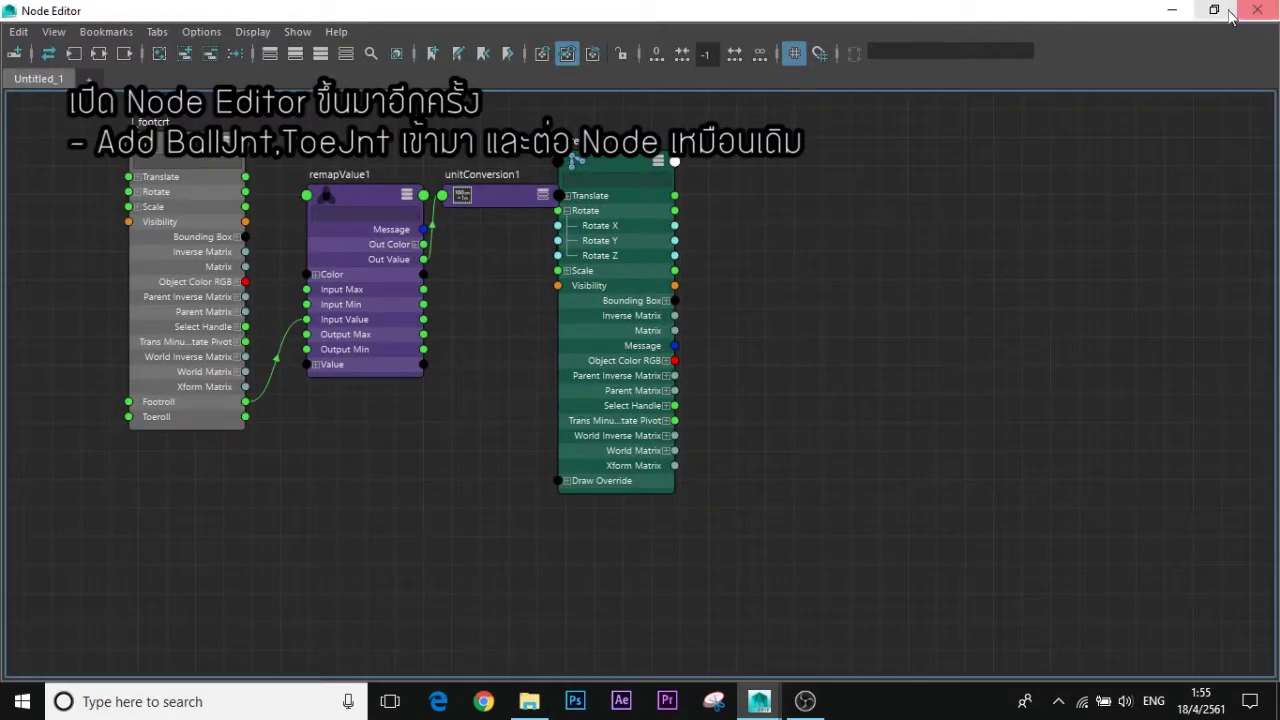
left_click(1214, 10)
left_click(229, 670)
left_click(1214, 10)
left_click_drag(718, 145, 942, 77)
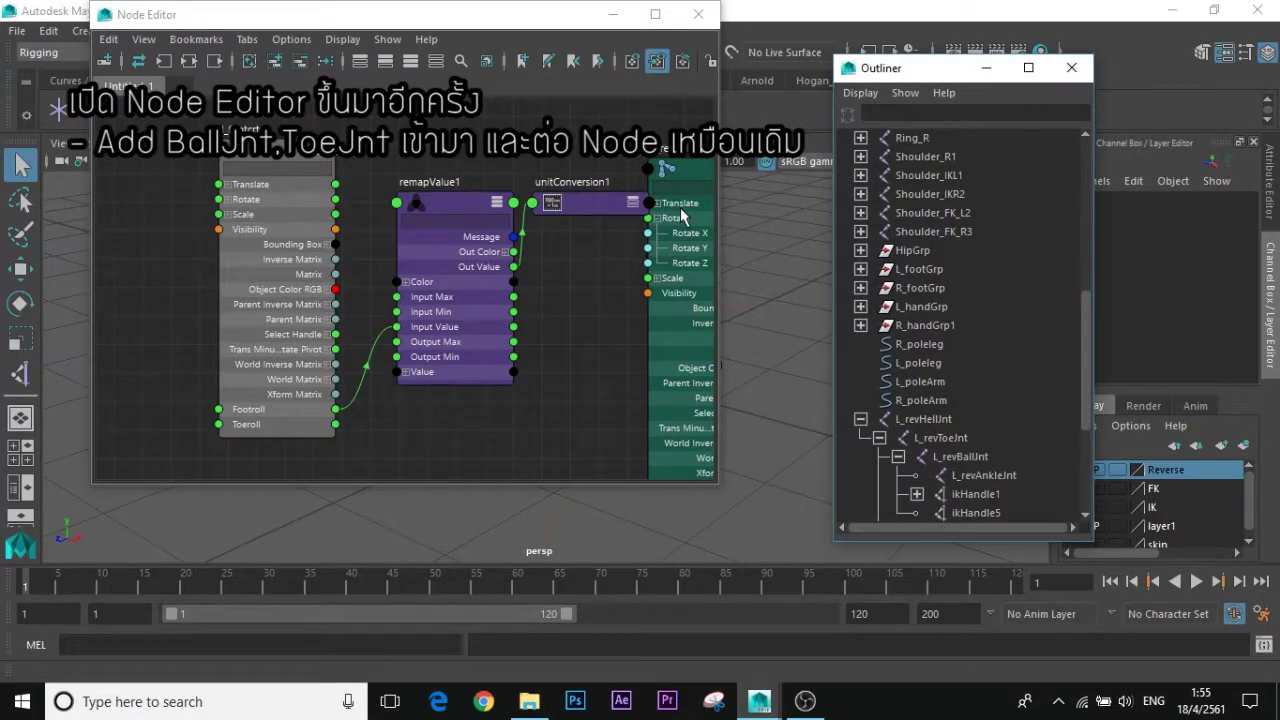
left_click_drag(522, 17, 455, 46)
scroll(911, 333, "down", 4)
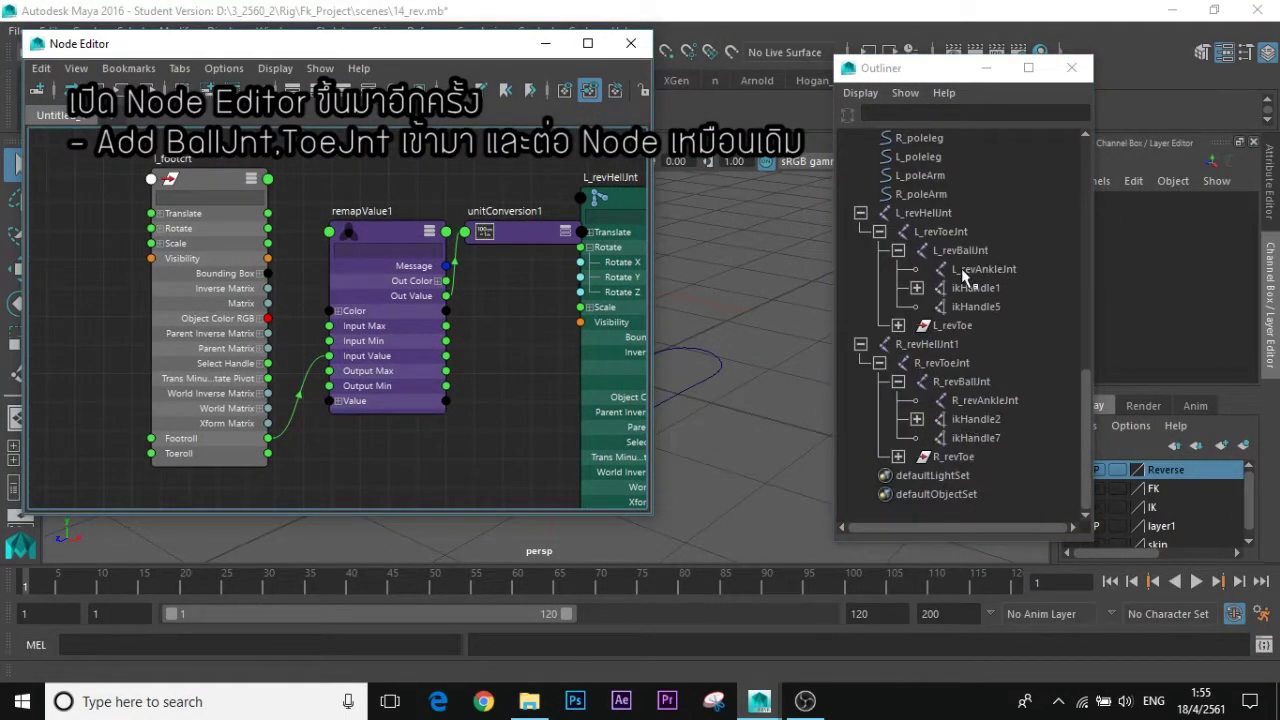
- Add L_revBallJnt to the Node Editor graph and place it below the collapsed heel joint chain
left_click(958, 251)
left_click(207, 90)
left_click_drag(570, 416, 329, 430)
scroll(366, 224, "up", 4)
middle_click_drag(366, 224, 442, 197, "alt")
left_click(442, 195)
left_click_drag(410, 197, 535, 233)
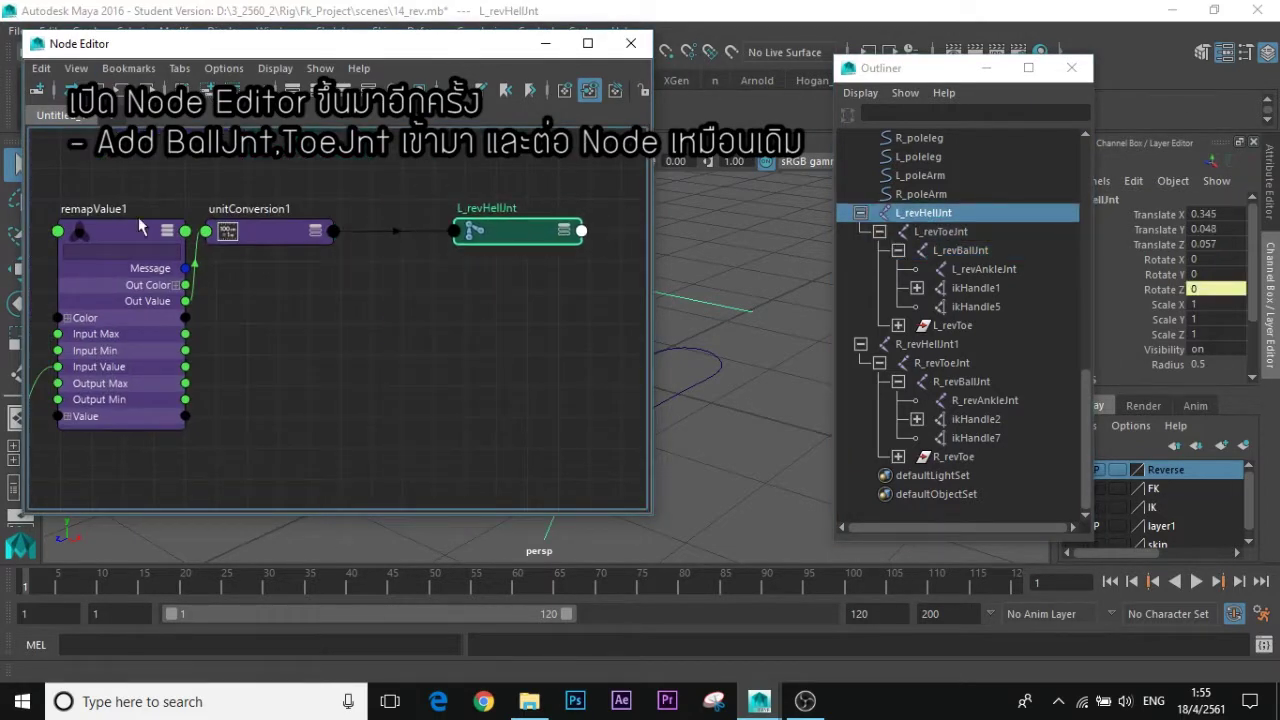
left_click(167, 230)
left_click_drag(150, 231, 143, 222)
middle_click_drag(215, 330, 400, 160, "alt")
left_click_drag(556, 452, 591, 206)
- Create a second remapValue node and connect the left foot control's Footroll to its Input Value
left_click(487, 236)
key("Tab")
type("remap")
key("Up")
key("Return")
left_click_drag(388, 263, 289, 228)
left_click(387, 224)
left_click_drag(196, 325, 275, 363)
- Connect remapValue2's Out Value to L_revBallJnt's Rotate Z and tidy the connected nodes
left_click(525, 253)
left_click_drag(403, 298, 515, 302)
right_click_drag(510, 220, 400, 240, "alt")
left_click_drag(545, 205, 615, 200)
left_click_drag(543, 280, 519, 240)
left_click_drag(615, 202, 606, 202)
middle_click_drag(501, 284, 406, 300, "alt")
left_click(558, 216)
- Set remapValue2's Input Max to -10 and open its Output Max for editing
left_click(330, 239)
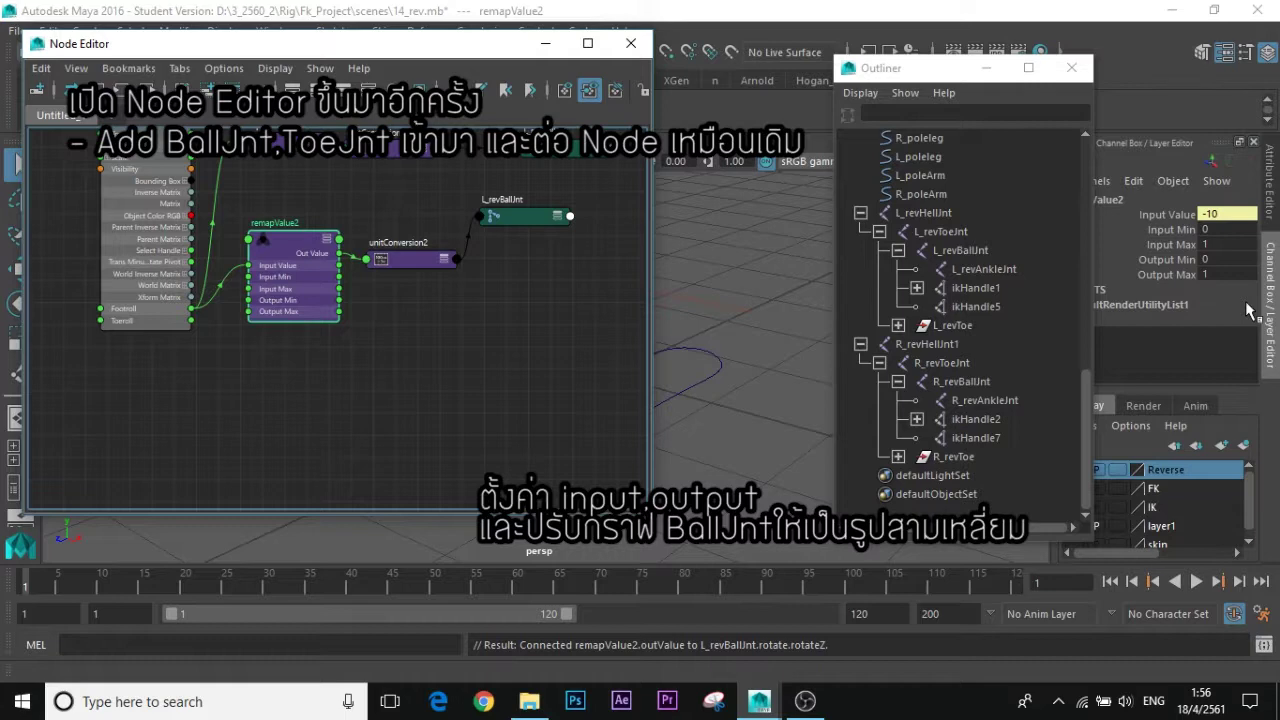
left_click(1212, 263)
left_click(1224, 244)
type("-10")
left_click(1220, 273)
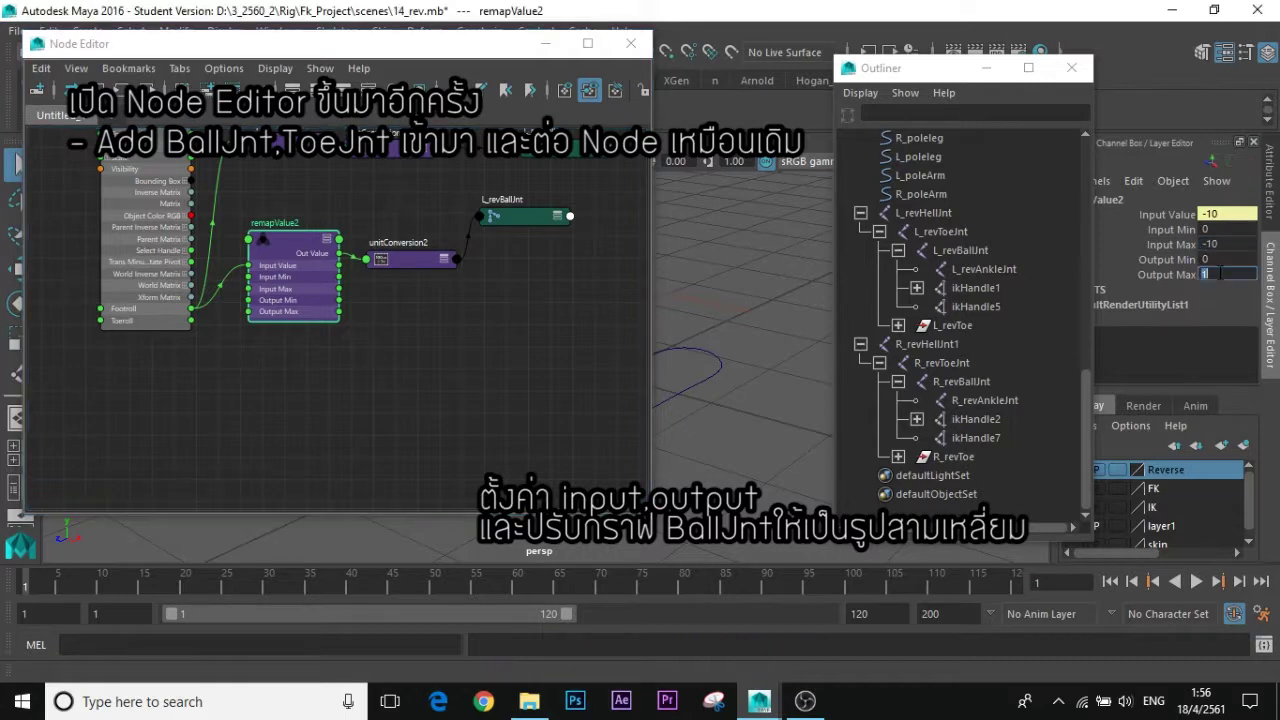
- Shape remapValue2's value graph into a triangle with a linear point of value 1 at about position 0.5
left_click(1269, 186)
left_click_drag(952, 70, 820, 74)
left_click(1146, 443)
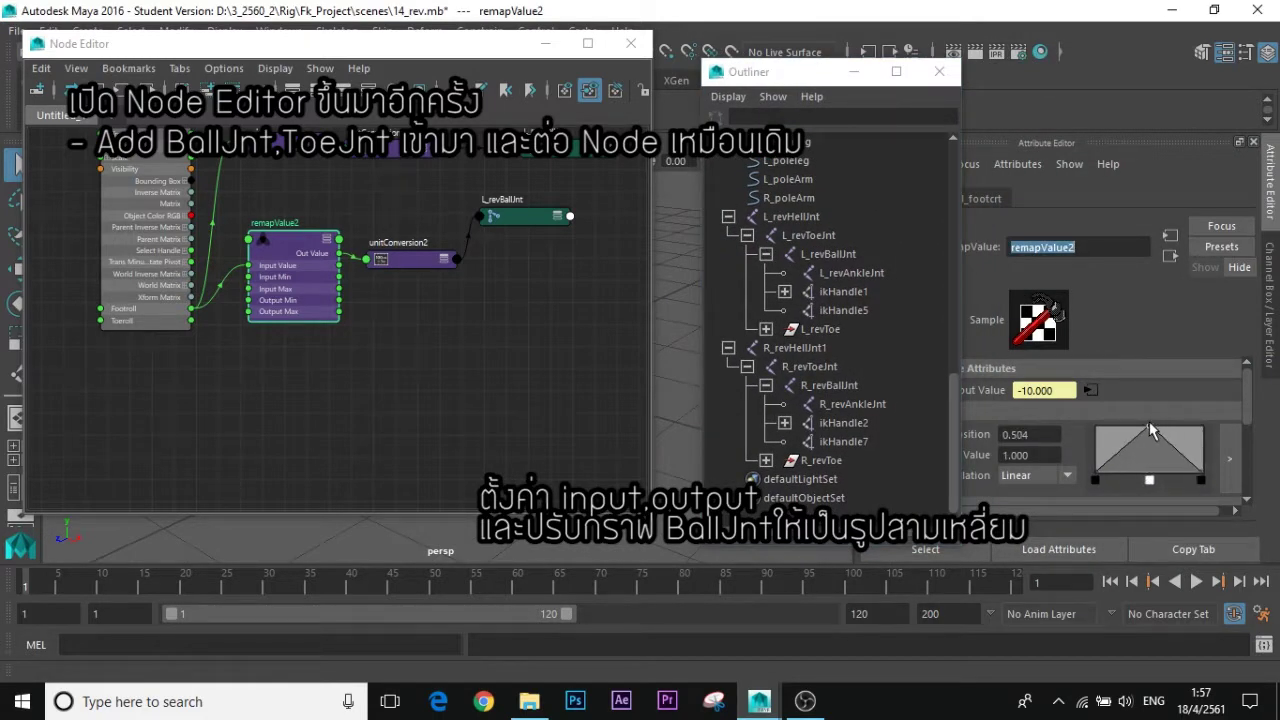
- Scrub the left foot control's Footroll to examine how the reverse ball joint bends
left_click(854, 72)
left_click(546, 44)
left_click(614, 384)
left_click(1269, 306)
left_click(1166, 364)
middle_click_drag(712, 392, 849, 399)
middle_click_drag(495, 517, 734, 453)
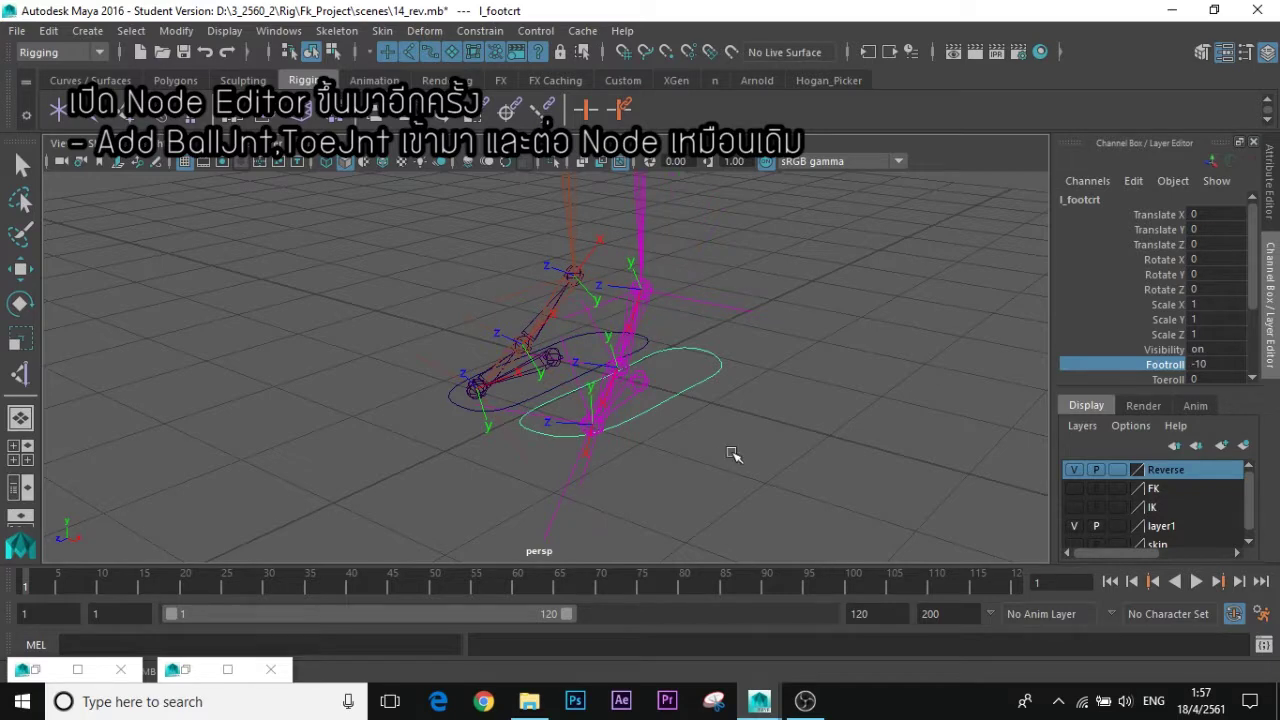
- Line up the collapsed remapValue2 and unitConversion2 nodes below the heel chain and reopen the Outliner
left_click(185, 670)
middle_click_drag(434, 291, 443, 392, "alt")
left_click(455, 354)
left_click_drag(434, 356, 412, 333)
left_click_drag(538, 374, 523, 327)
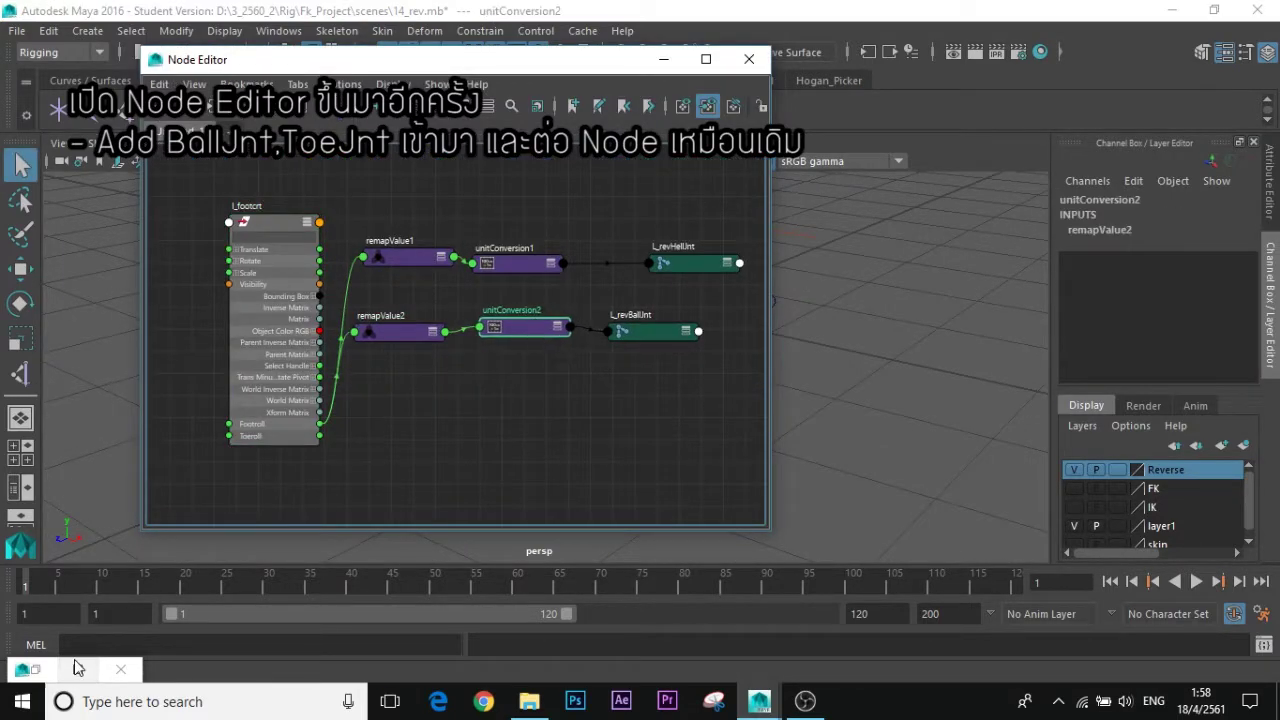
left_click(78, 670)
left_click(1217, 11)
middle_click_drag(815, 293, 841, 333)
scroll(842, 342, "down", 2)
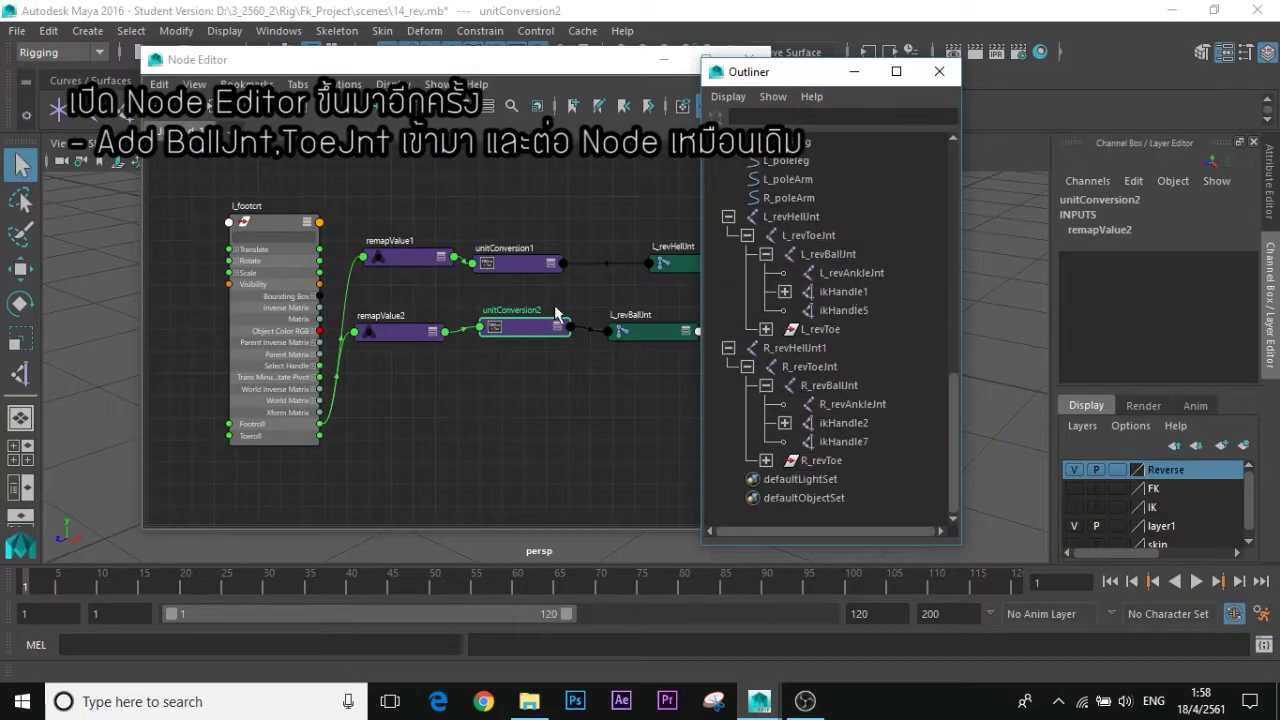
- Add L_revToeJnt to the Node Editor graph and place it below the ball joint chain
left_click(795, 219)
left_click(808, 236)
left_click(816, 253)
left_click(812, 237)
left_click_drag(765, 73, 840, 112)
left_click_drag(424, 62, 423, 161)
left_click(325, 205)
left_click_drag(663, 478, 388, 492)
right_click_drag(407, 507, 570, 410, "alt")
middle_click_drag(493, 490, 609, 388, "alt")
middle_click_drag(536, 418, 606, 379, "alt")
- Create a third remapValue node and place it between the left foot control and L_revToeJnt
key("Tab")
type("remap")
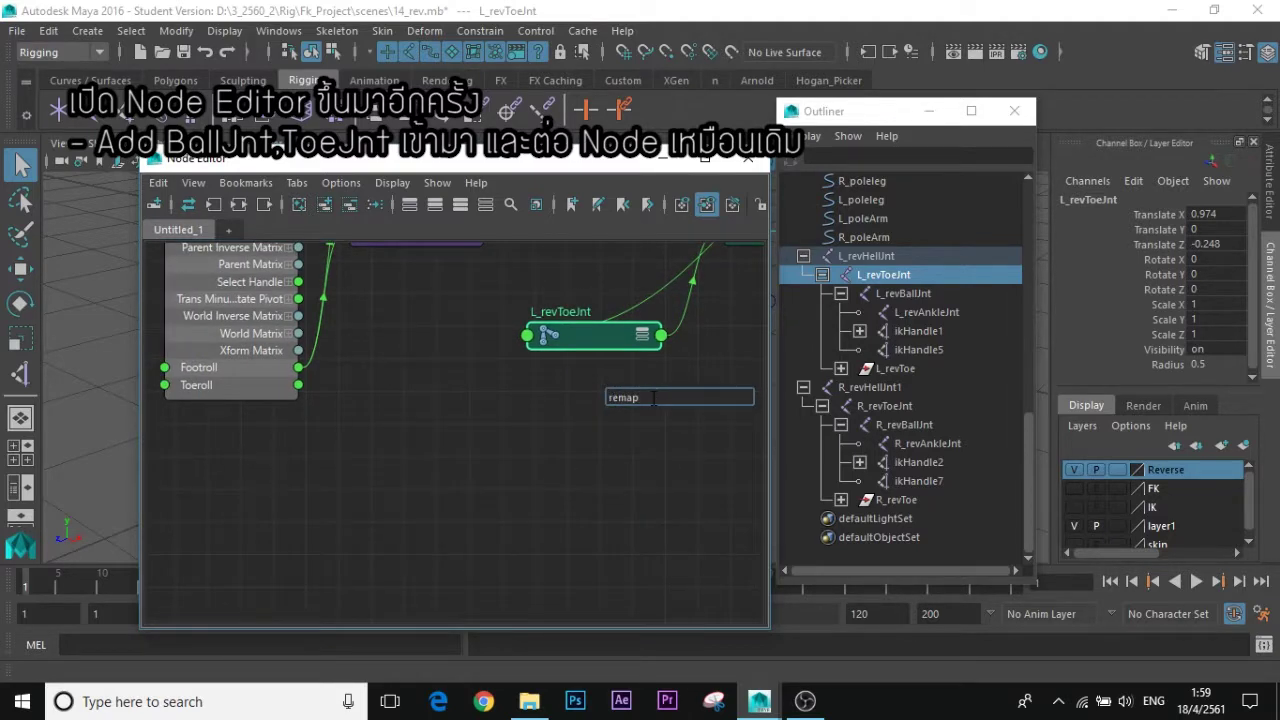
type("v")
key("Return")
scroll(654, 399, "down", 2)
left_click_drag(673, 399, 525, 387)
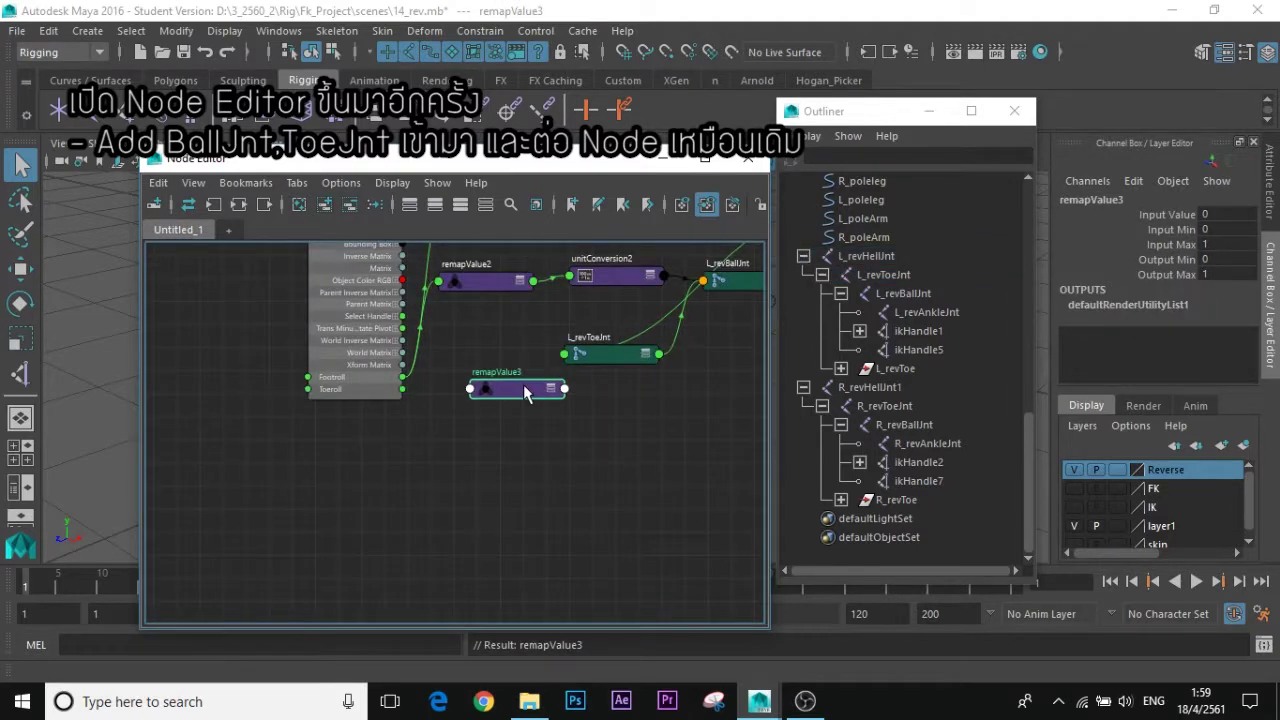
left_click_drag(600, 354, 652, 392)
left_click_drag(521, 389, 514, 346)
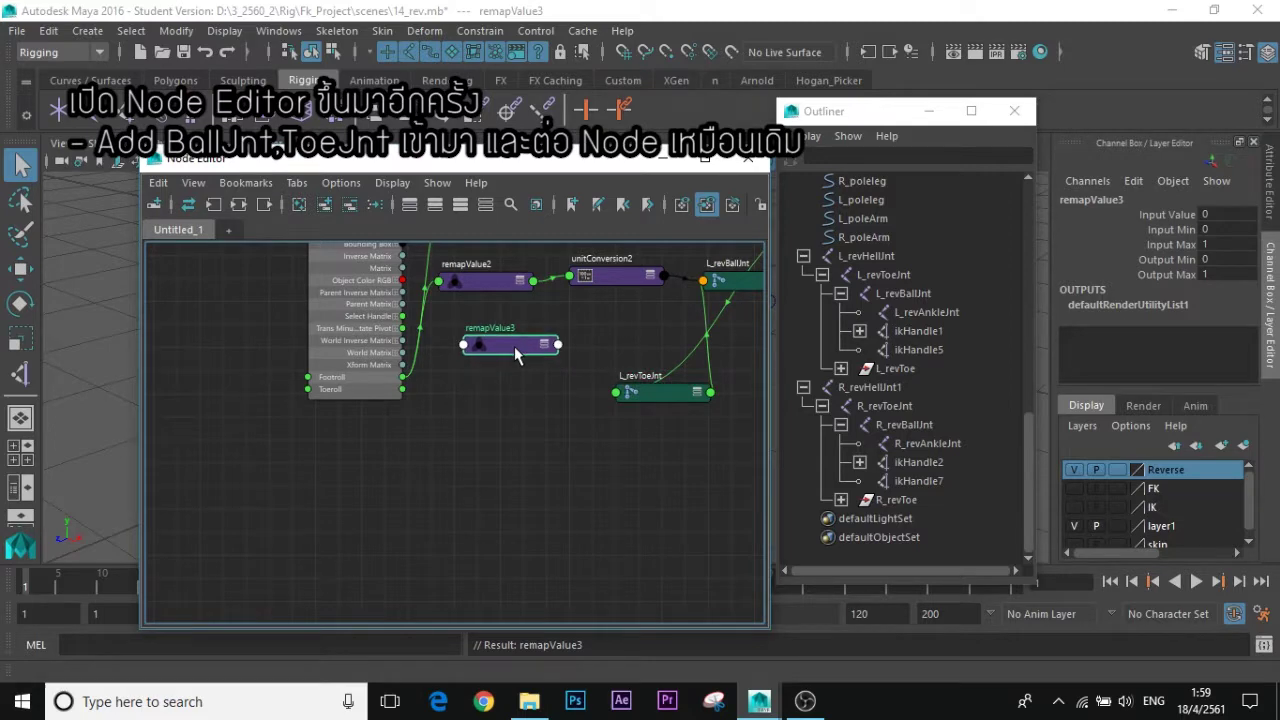
- Expand remapValue3 and connect the left foot control's Footroll to its Input Value
left_click(547, 346)
left_click(547, 346)
scroll(590, 452, "up", 2)
left_click_drag(325, 345, 411, 442)
- Expand L_revToeJnt's rotate attributes and connect remapValue3's Out Value to its Rotate Z
left_click(742, 369)
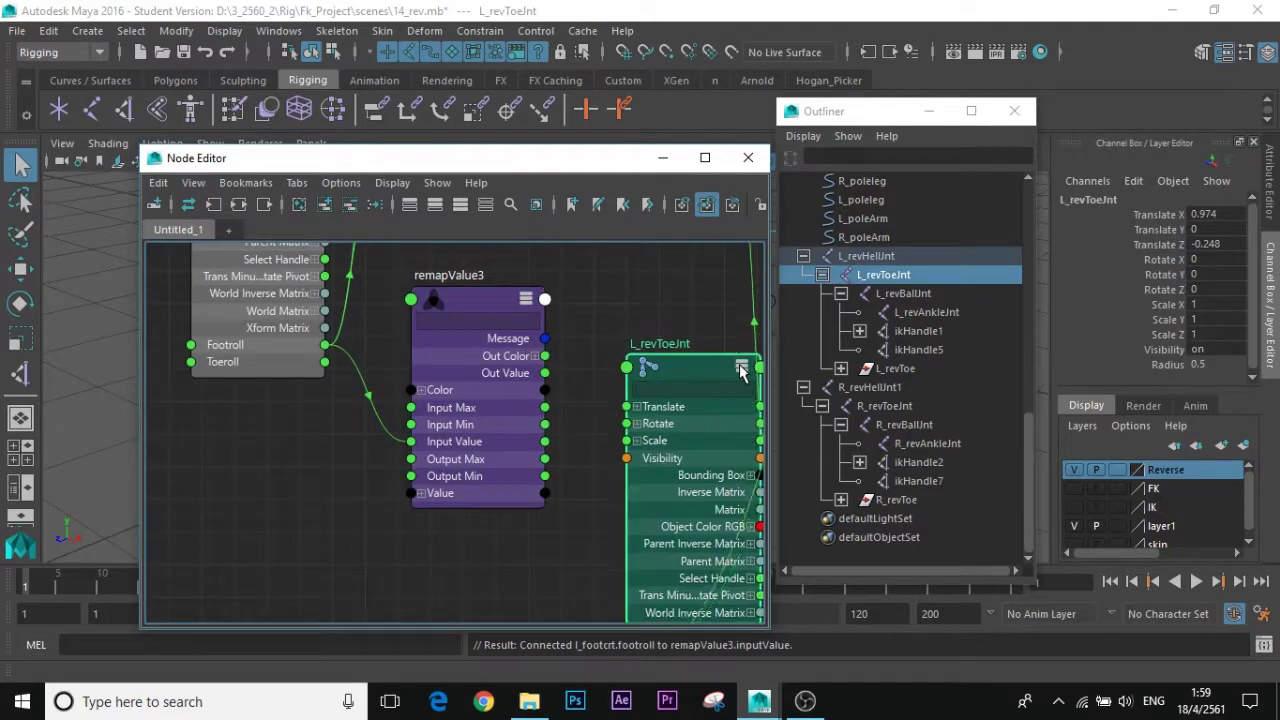
left_click_drag(712, 369, 702, 298)
right_click_drag(582, 335, 375, 368, "alt")
left_click_drag(643, 319, 691, 319)
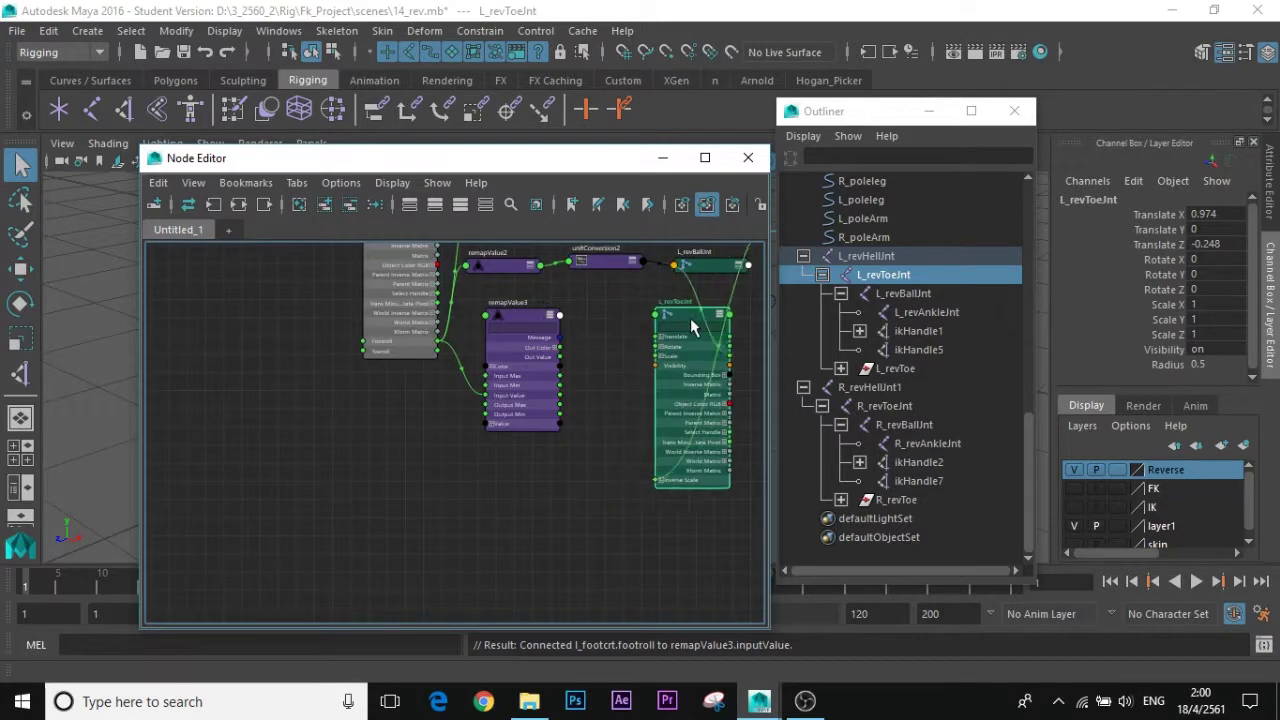
scroll(628, 437, "up", 4)
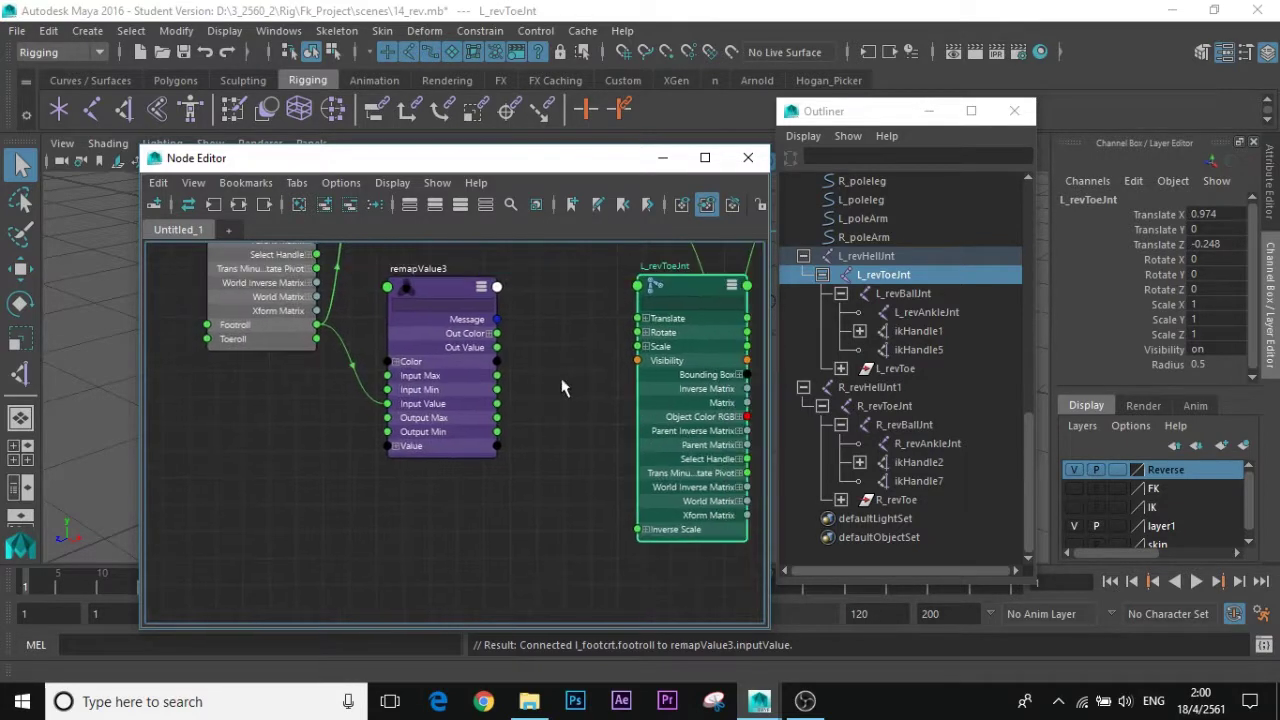
left_click(644, 333)
left_click_drag(607, 371, 637, 374)
- Arrange unitConversion3 between remapValue3 and L_revToeJnt, and reduce remapValue3 to its main attributes
mouse_move(687, 281)
left_mouse_down()
mouse_move(661, 310)
mouse_move(669, 297)
left_mouse_up()
right_click_drag(540, 322, 434, 362, "alt")
middle_click_drag(434, 362, 356, 445, "alt")
left_click_drag(676, 427, 486, 454)
left_click_drag(562, 405, 635, 387)
left_click_drag(505, 447, 506, 402)
left_click(419, 381)
right_click_drag(499, 472, 569, 443, "alt")
middle_click_drag(569, 443, 545, 463, "alt")
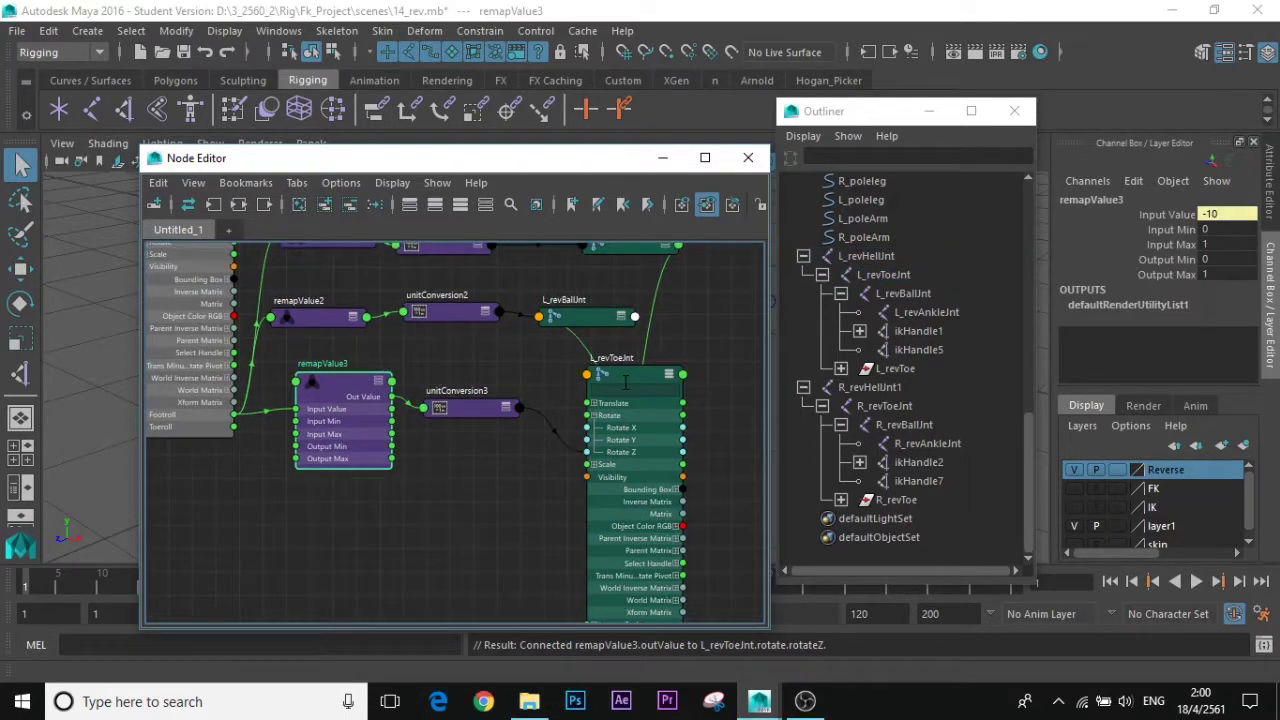
- Set remapValue3's Input Min to -5, Input Max to -10 and Output Max to 45
left_click(929, 111)
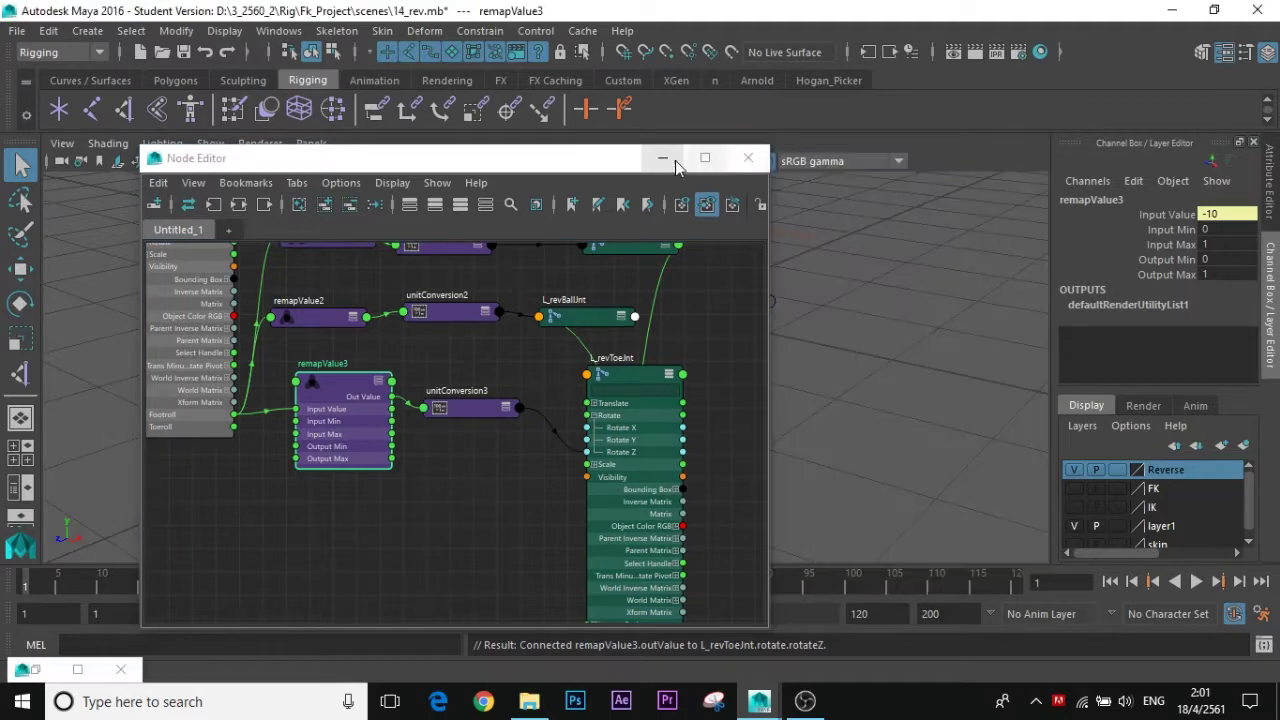
left_click(662, 157)
left_click(1212, 246)
type("-10")
left_click(1219, 276)
type("45")
key("Return")
- Scrub the left foot control's Footroll to test the toe roll, and reset it to 0
left_click_drag(815, 317, 781, 358, "alt")
left_click(781, 358)
middle_click_drag(781, 360, 782, 421, "alt")
left_click(783, 428)
left_click(1164, 365)
middle_click_drag(950, 376, 974, 394)
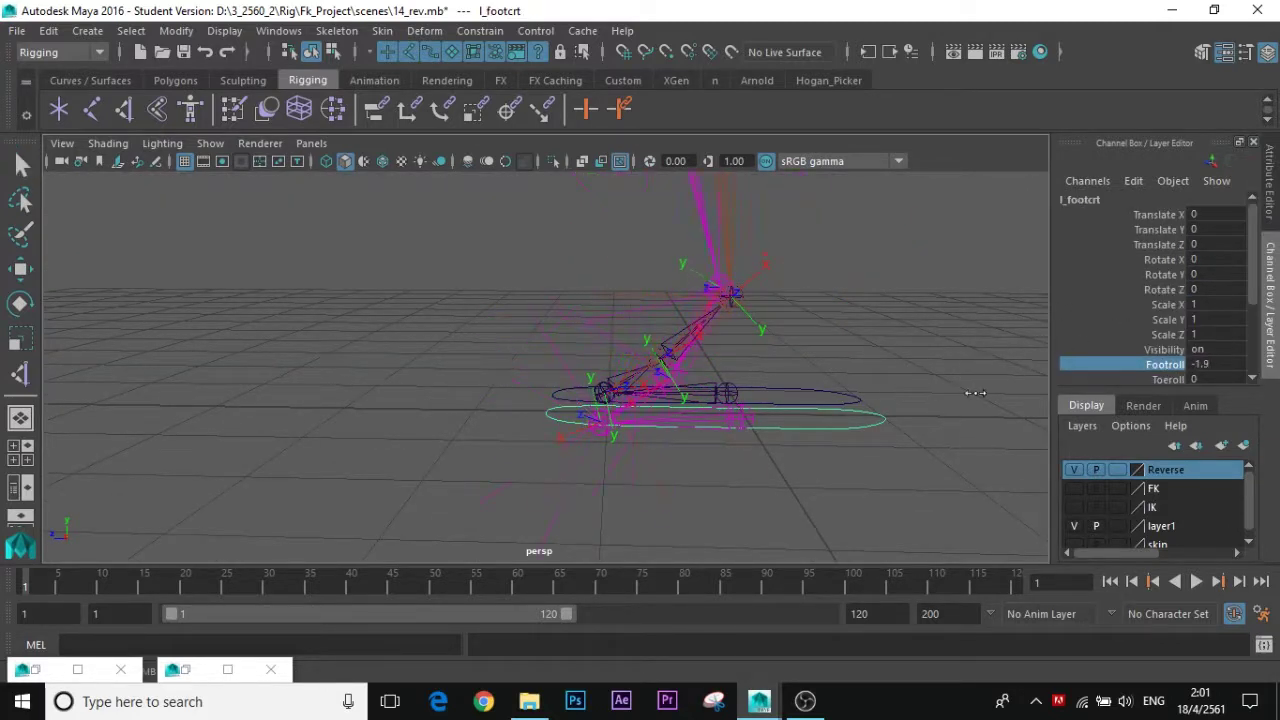
left_click(1208, 366)
type("0")
key("Return")
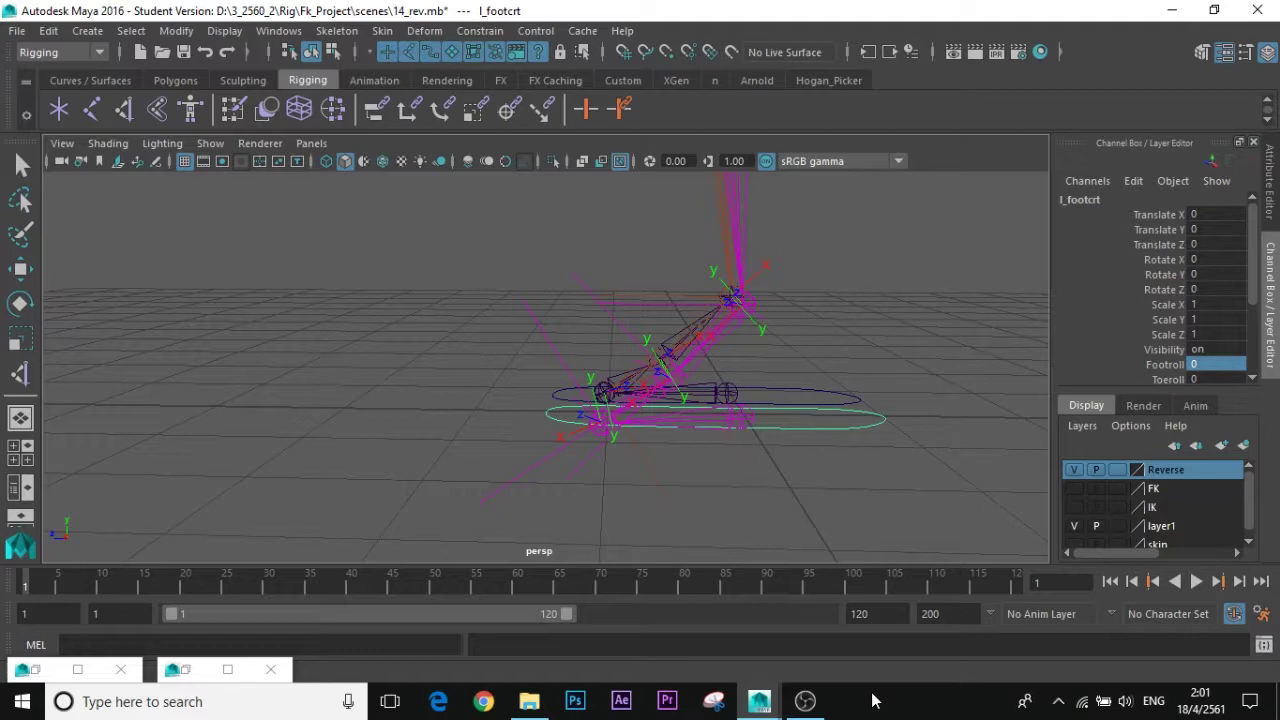
- Collapse the L_revToeJnt and remapValue3 nodes in the Node Editor and reopen the Outliner
left_click(228, 670)
middle_click_drag(660, 229, 837, 409, "alt")
left_click(708, 402)
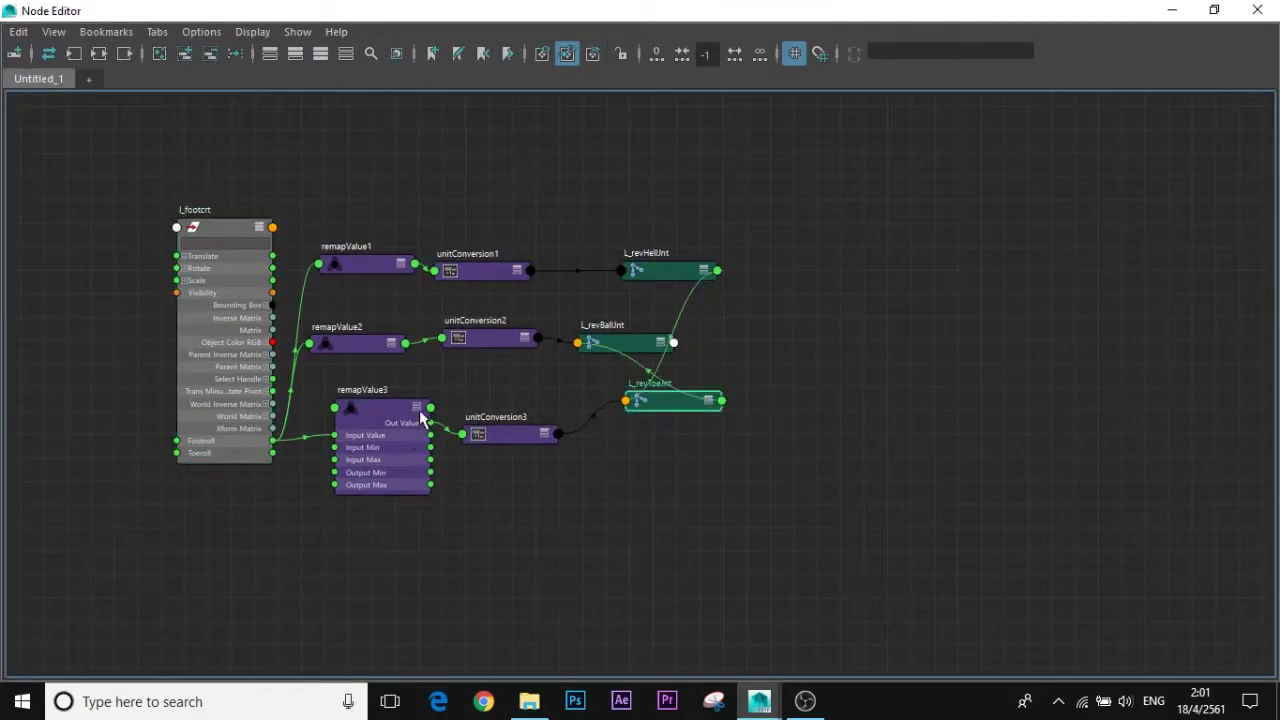
left_click(418, 410)
left_click(1214, 9)
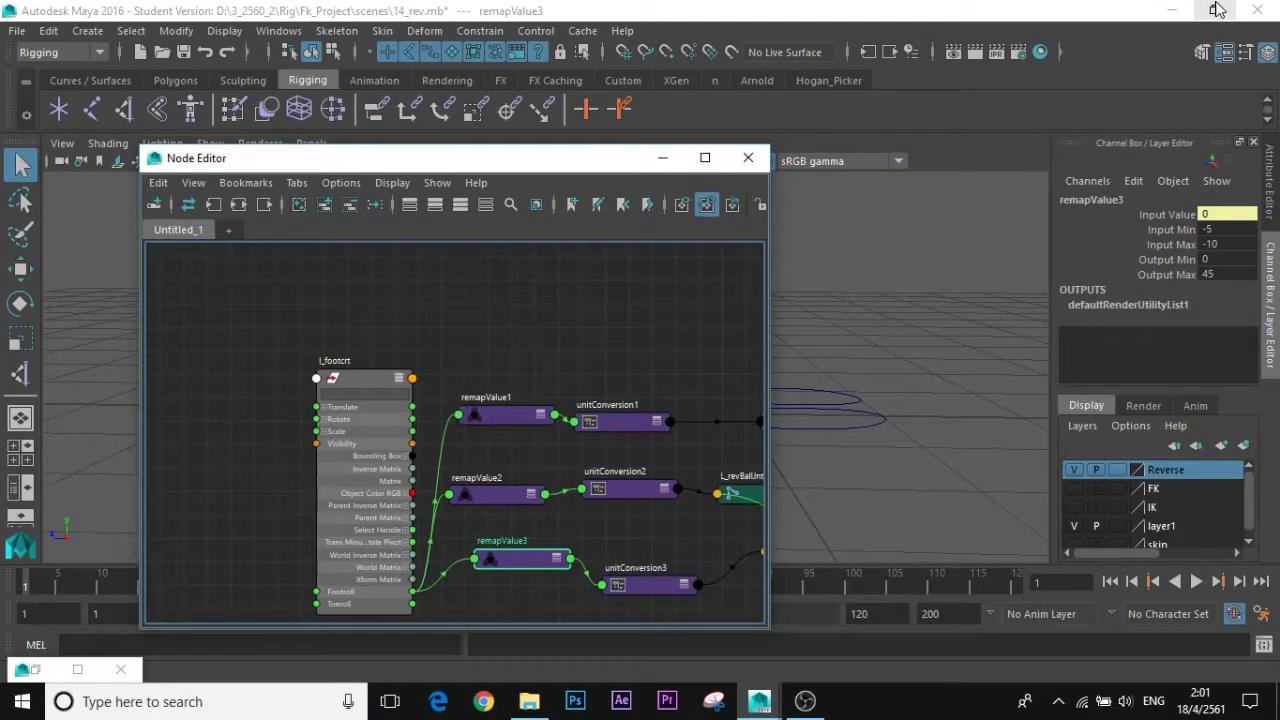
left_click(78, 669)
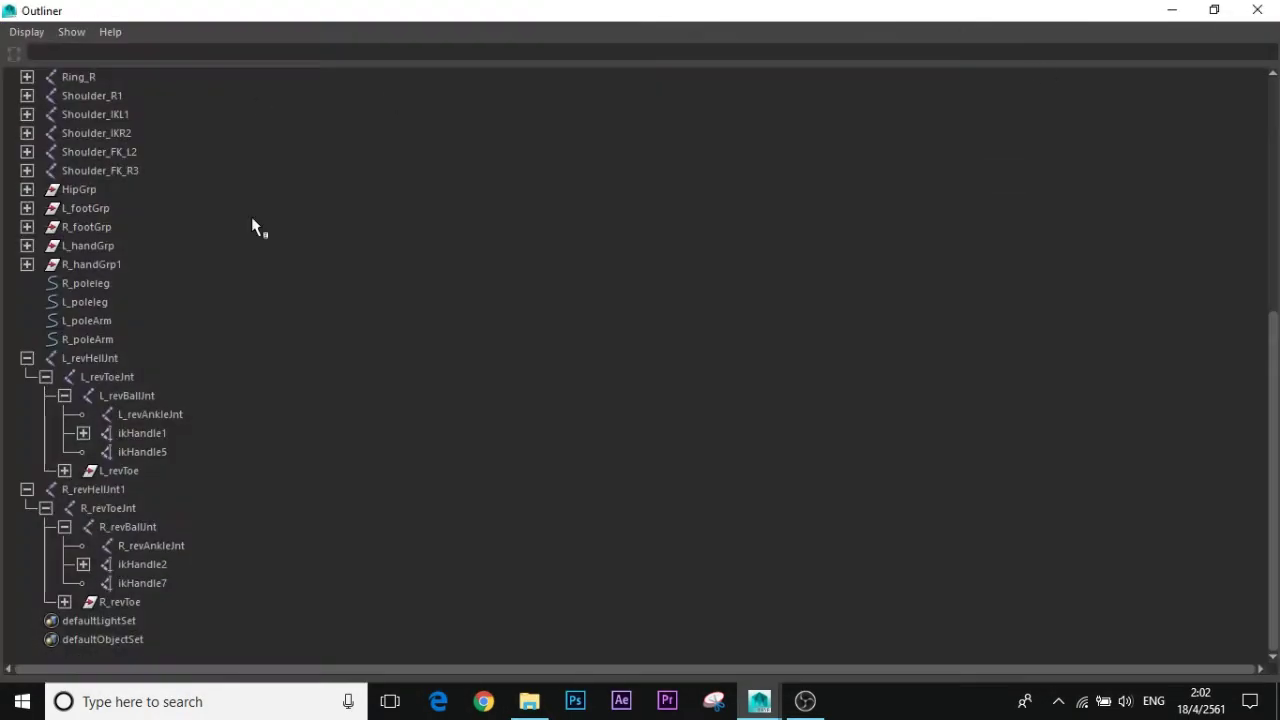
- Group the left reverse heel joint hierarchy and name the group L_foot
left_click(100, 359)
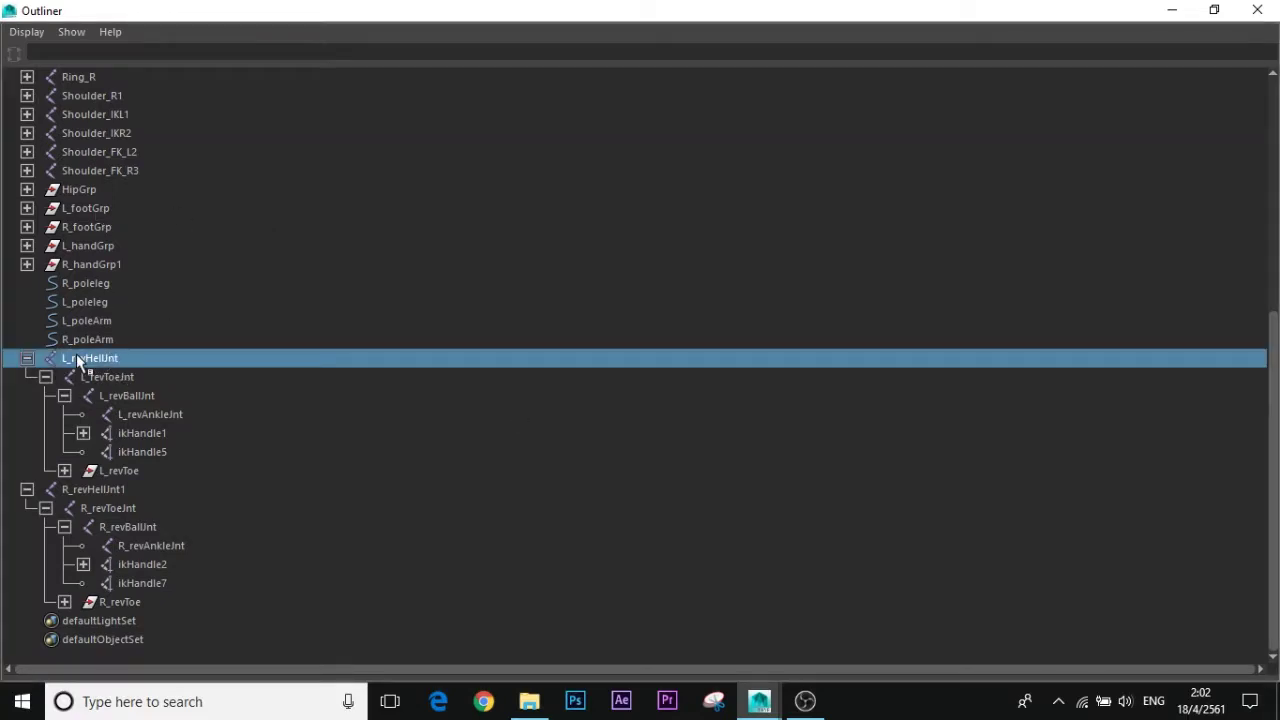
scroll(40, 376, "up", 2)
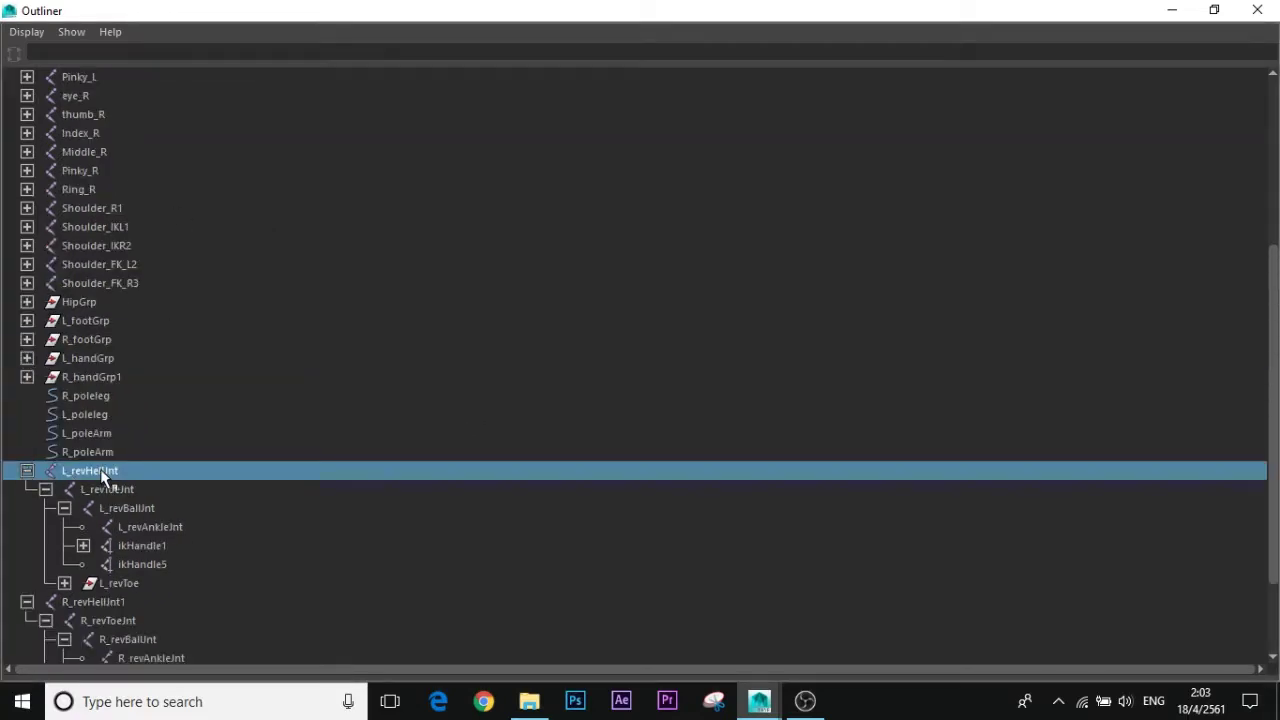
key("ctrl+g")
right_click(66, 611)
right_click(57, 600)
double_click(78, 604)
key("BackSpace")
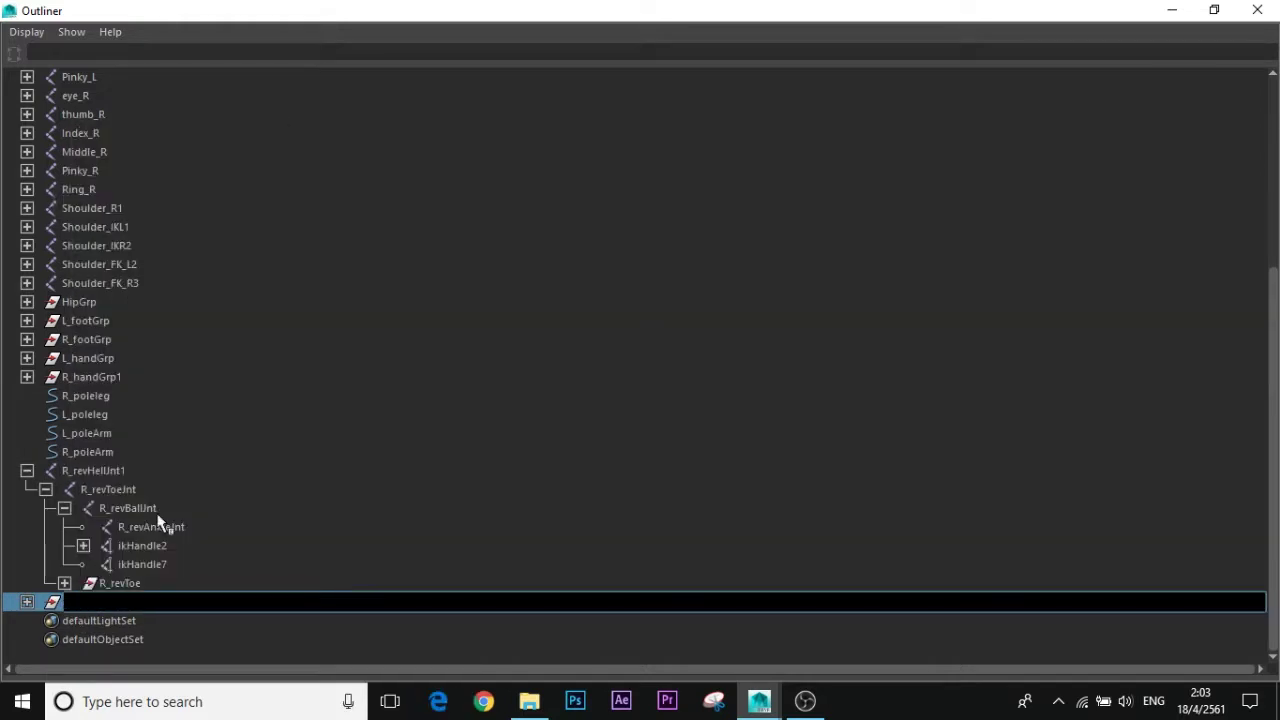
type("L_foot")
key("Return")
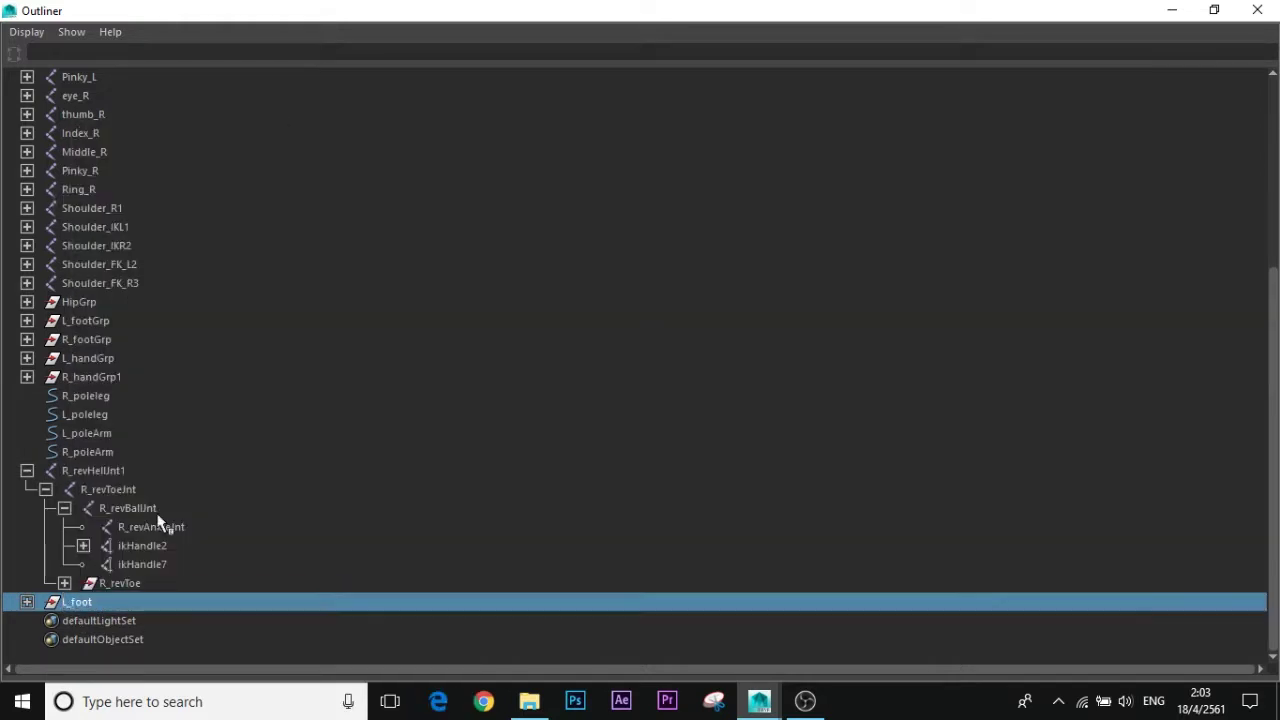
- Place the Outliner beside the foot rig with the L_foot group in view
left_click(1214, 10)
left_click(668, 158)
left_click_drag(707, 374, 655, 312, "alt")
middle_click_drag(741, 308, 518, 398, "alt")
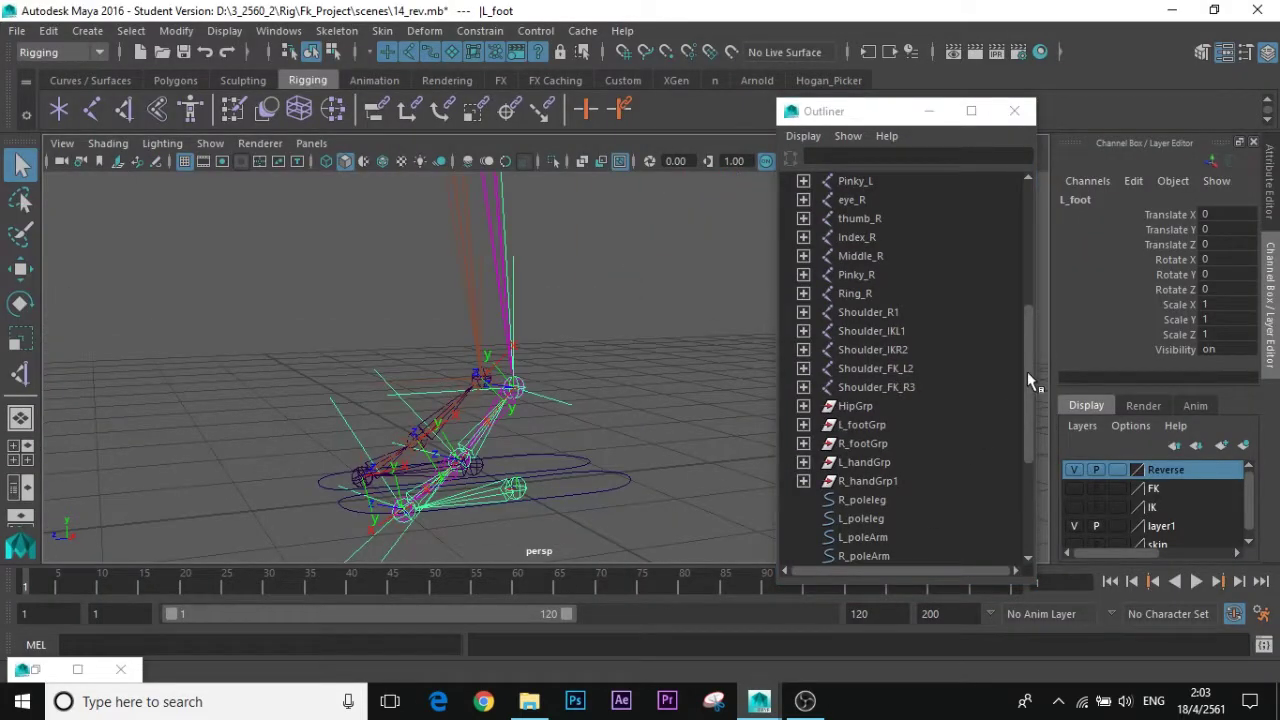
left_click_drag(1027, 371, 1027, 446)
right_click_drag(690, 380, 765, 398, "alt")
left_click_drag(752, 350, 671, 380, "alt")
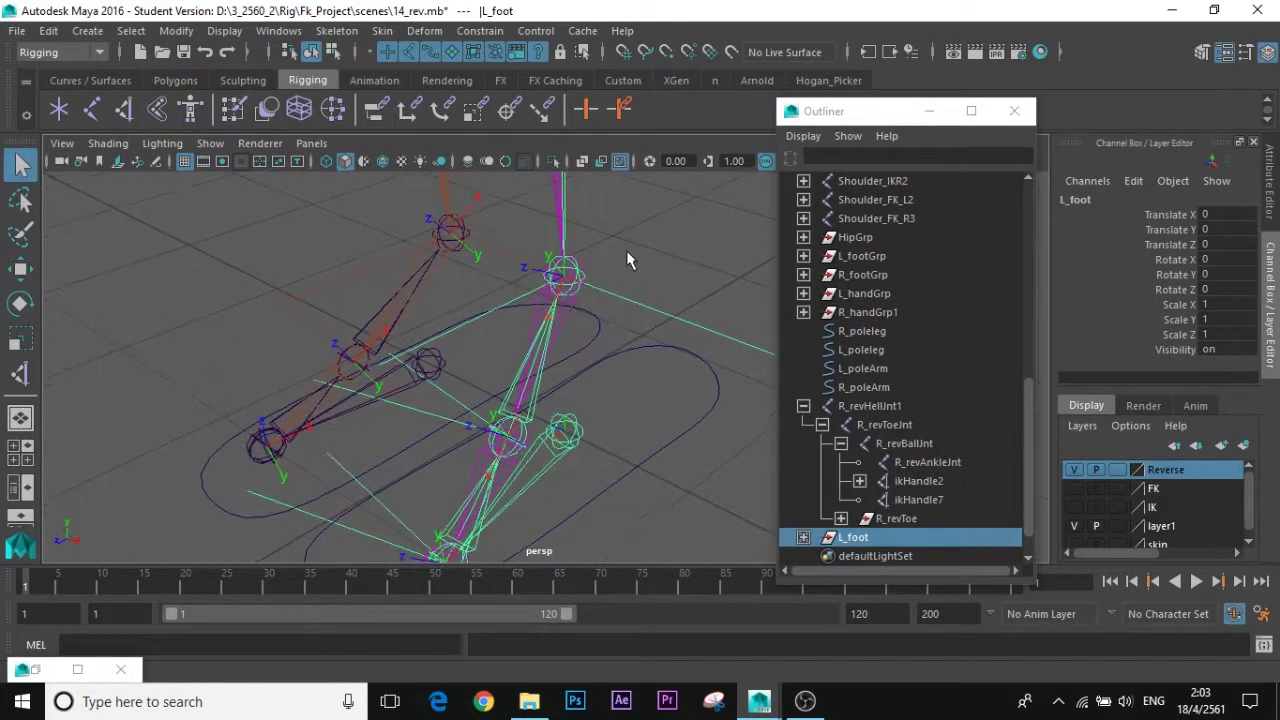
- Select the left foot control curve in the viewport to locate its parent group in the Outliner
left_click(626, 250)
left_click(574, 276)
left_click(629, 360)
left_click(694, 435)
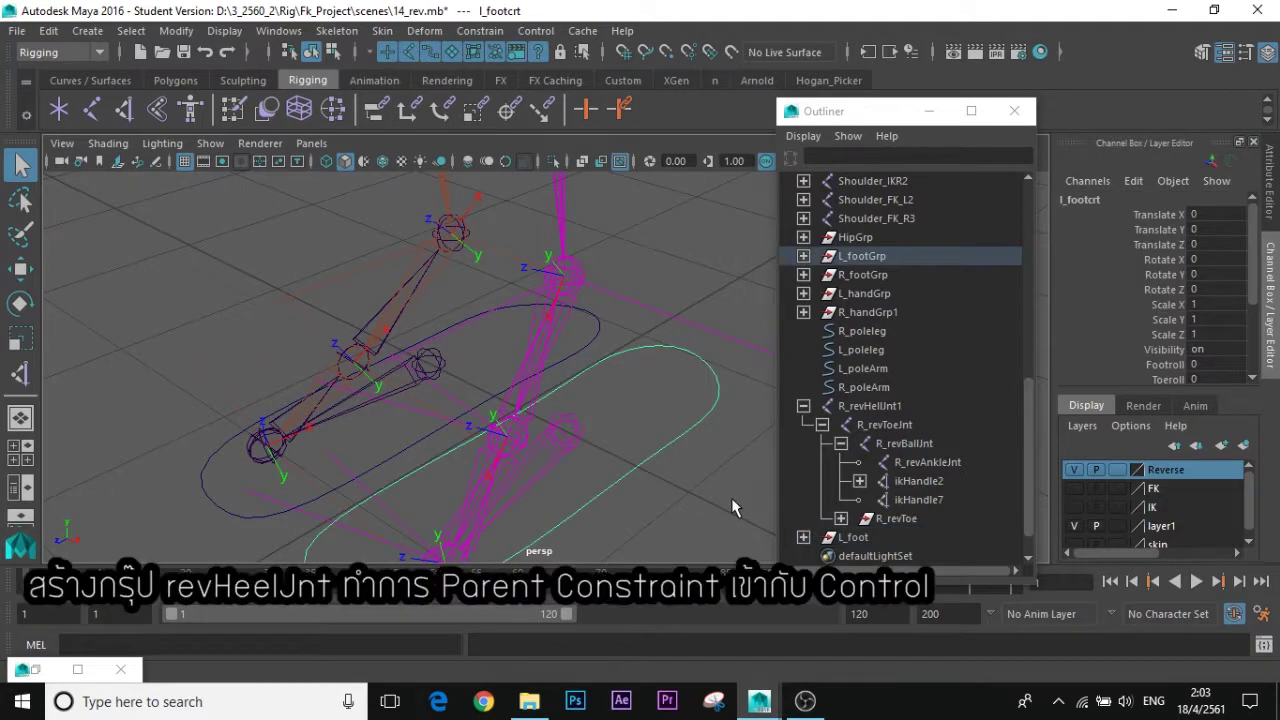
left_click(735, 507)
scroll(870, 300, "down", 1)
- Parent-constrain the L_foot group to l_footcrt on all translate and rotate axes with a weight of 1
left_click(870, 221)
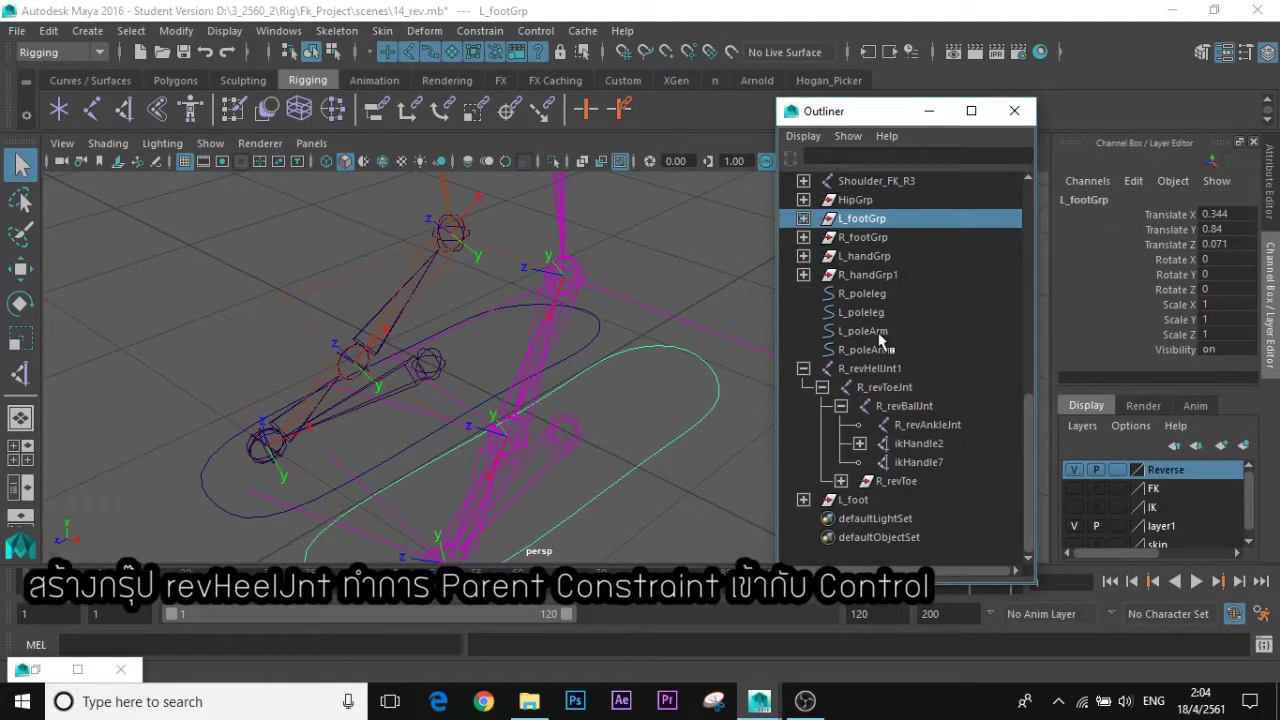
left_click(803, 218)
left_click(880, 239)
left_click(738, 255)
left_click(880, 241)
left_click(855, 518, "ctrl")
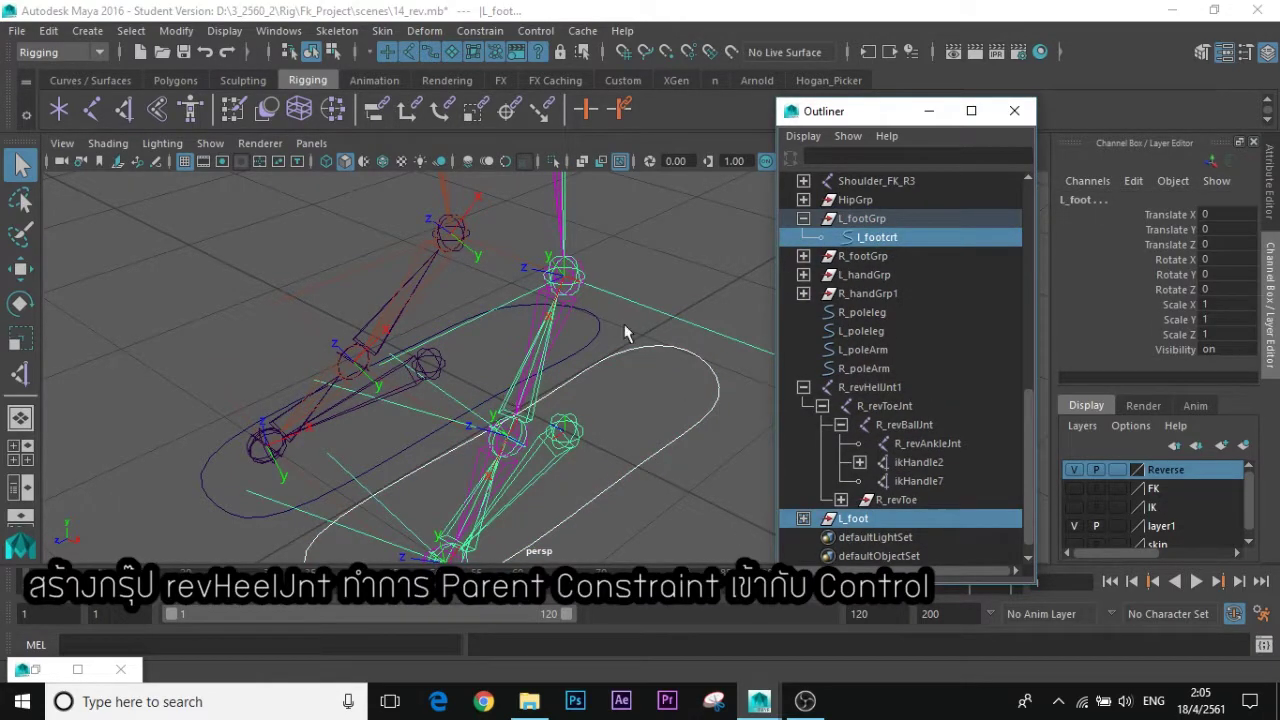
left_click(535, 33)
mouse_move(490, 33)
left_click(663, 79)
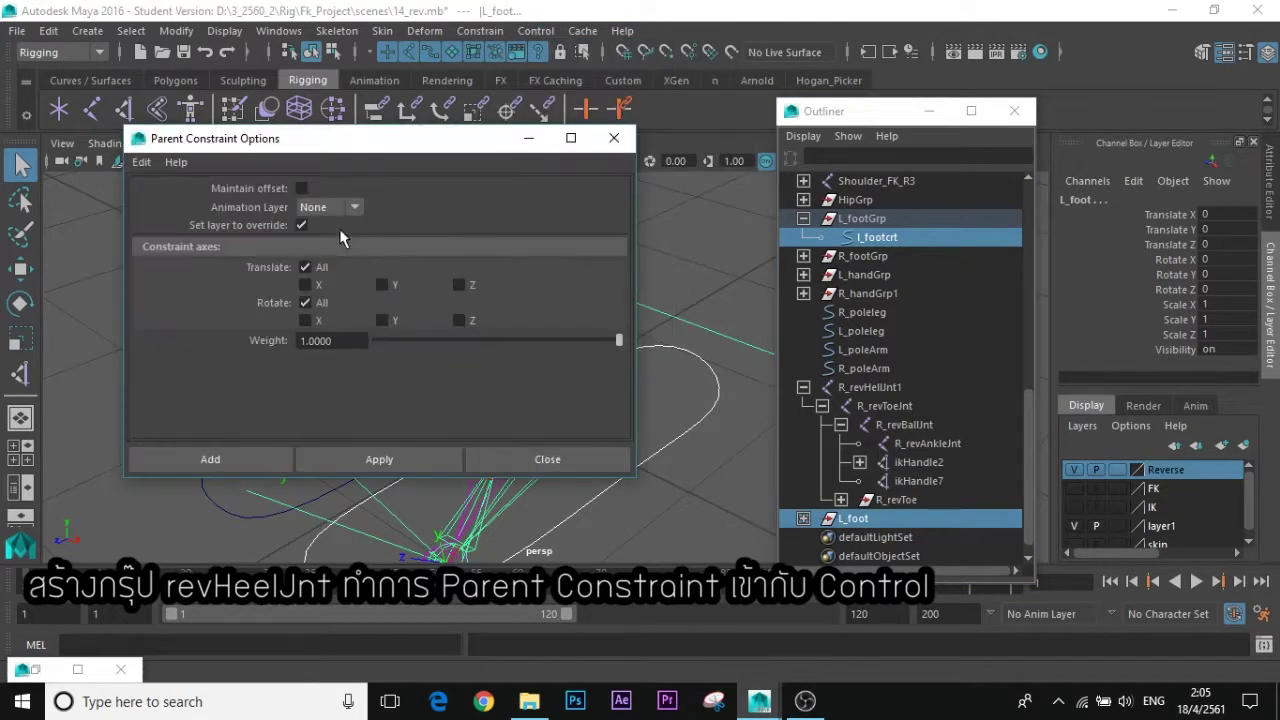
left_click(378, 459)
left_click(614, 138)
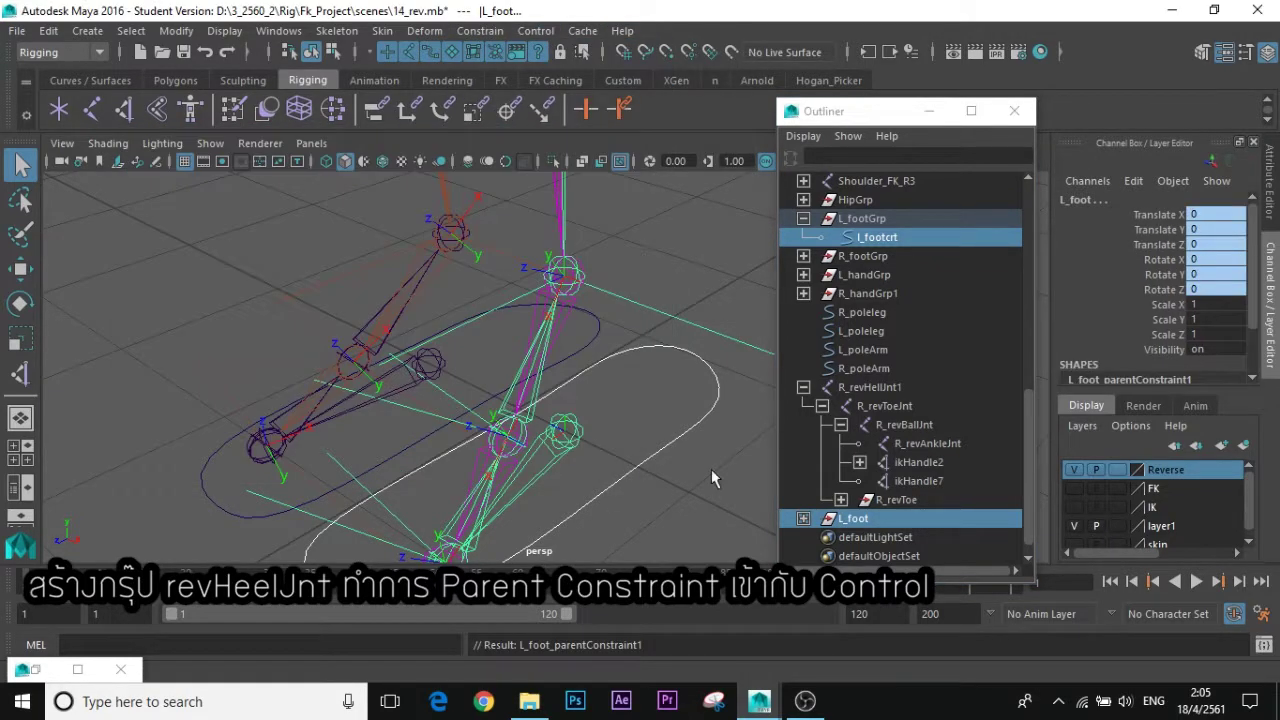
- Try moving the left foot control to test the parent constraint, and undo the move
left_click(671, 447)
key("w")
left_click_drag(649, 306, 706, 328)
key("ctrl+z")
right_click_drag(714, 489, 482, 470, "alt")
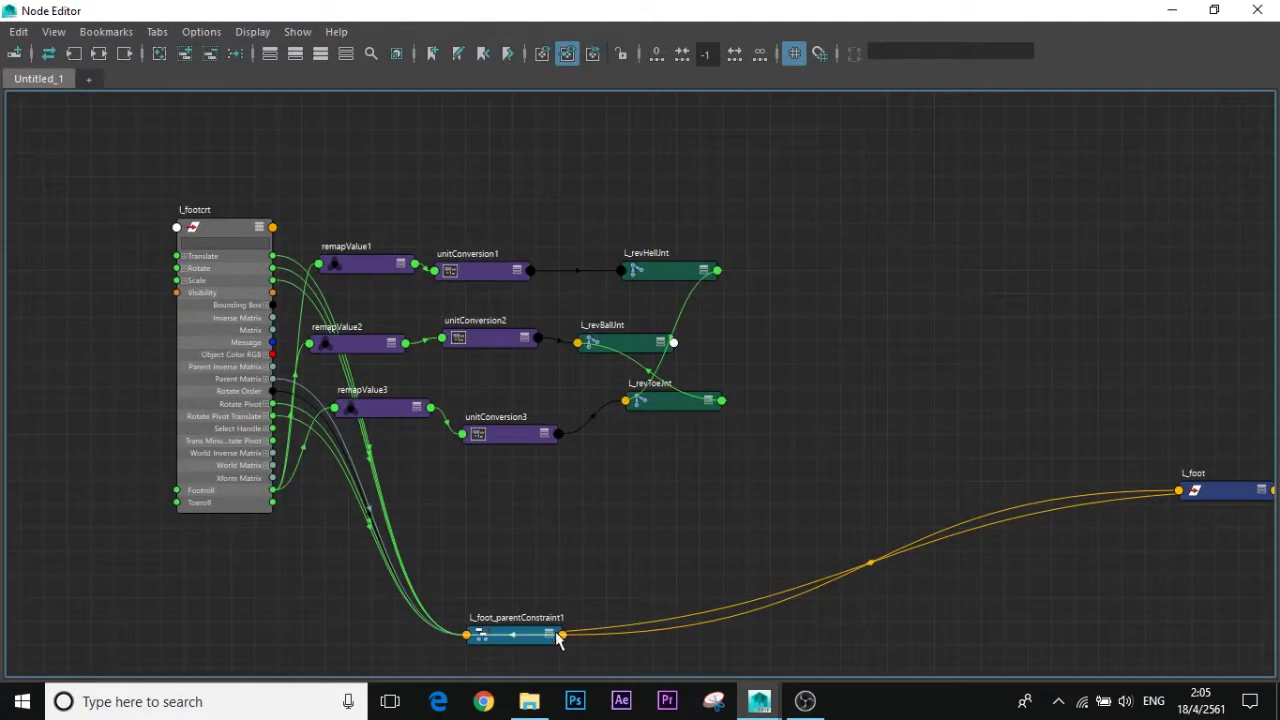
- Arrange the parent constraint and L_foot nodes in a row below the toe joint chain
left_click_drag(545, 634, 539, 489)
left_click_drag(1228, 494, 637, 473)
left_click(633, 525)
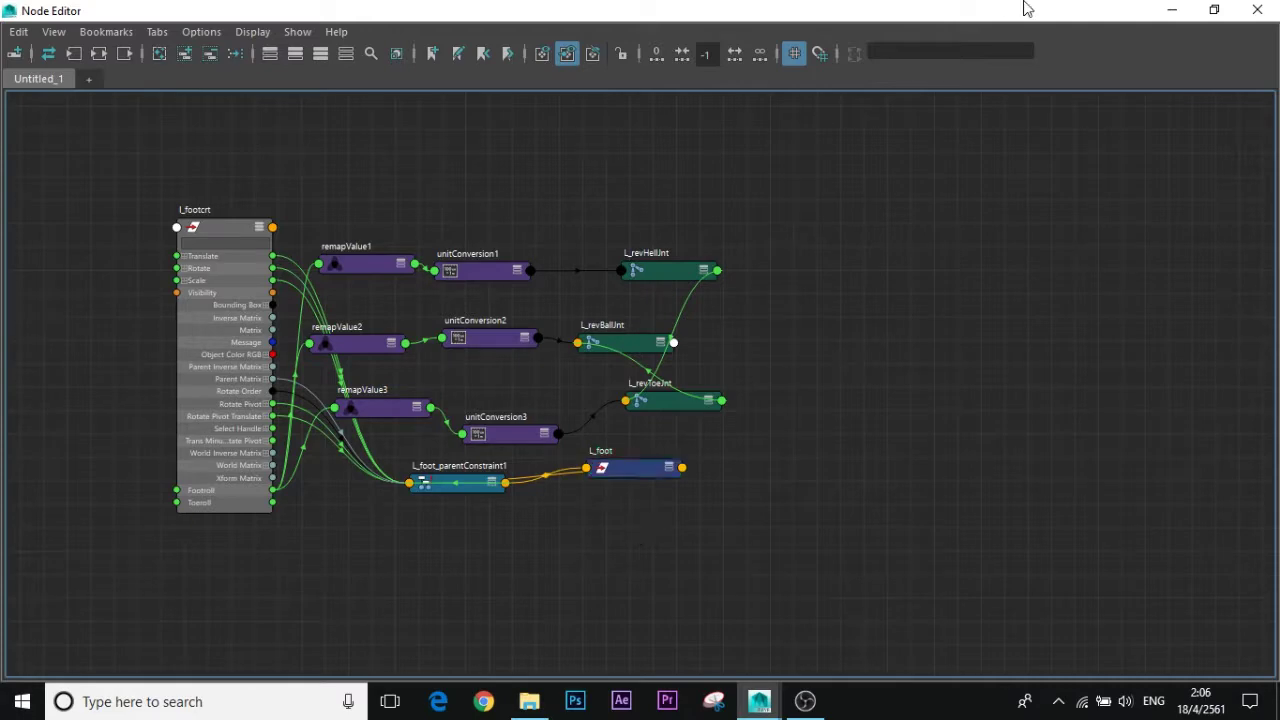
- Place the Node Editor beside the Outliner and expand the L_foot group down to L_revToe
left_click(1214, 10)
left_click_drag(524, 153, 420, 122)
scroll(929, 515, "down", 1)
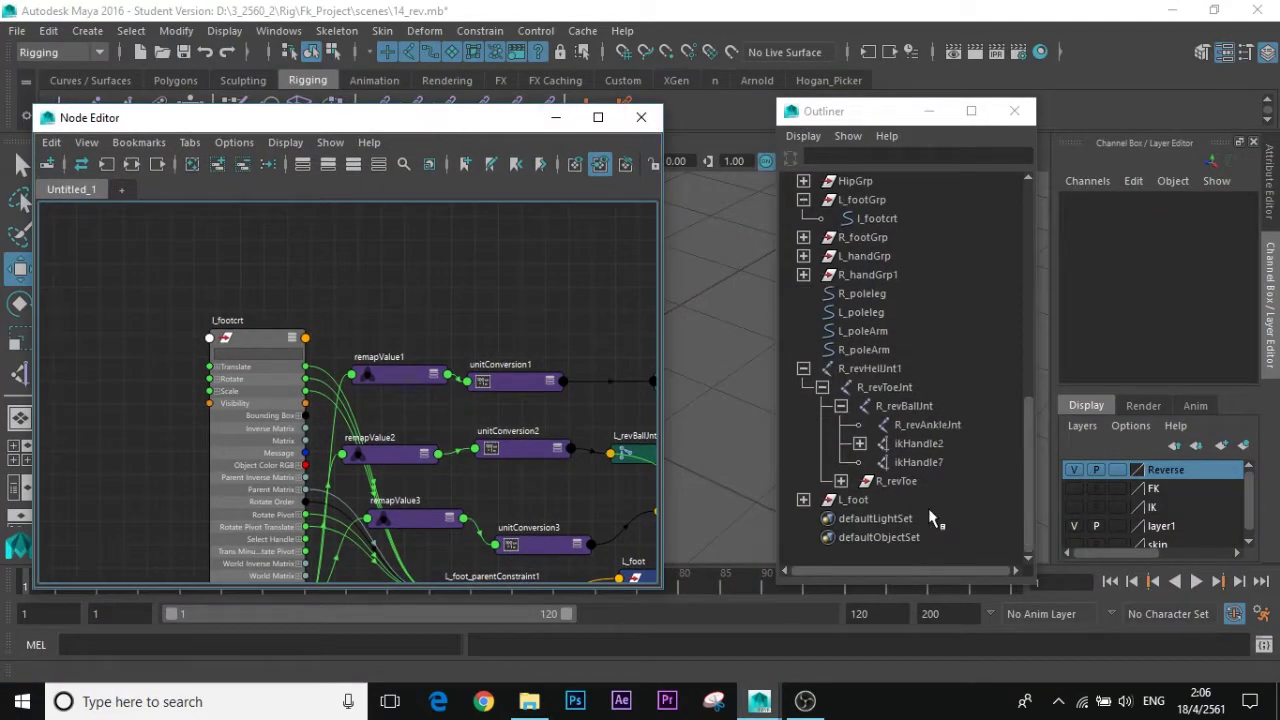
left_click(805, 497)
scroll(928, 491, "down", 2)
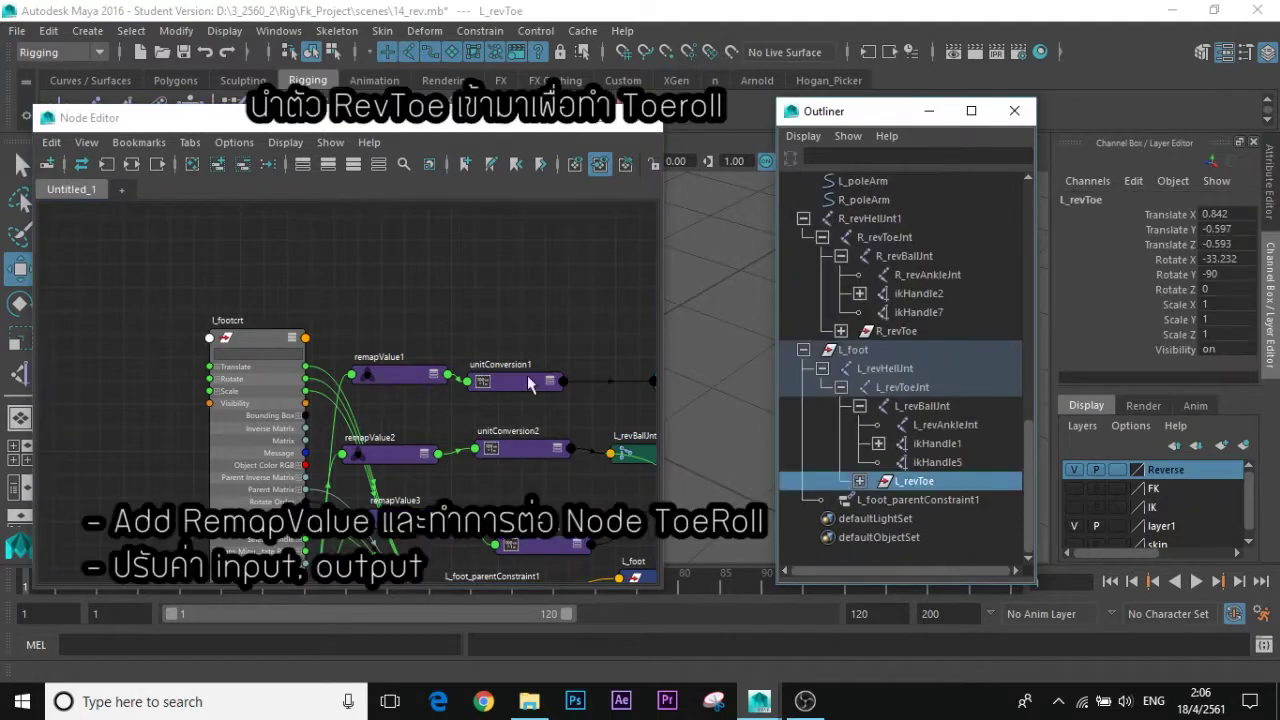
- Add the selected L_revToe group to the node graph without clearing the existing foot network
left_click_drag(483, 131, 483, 36)
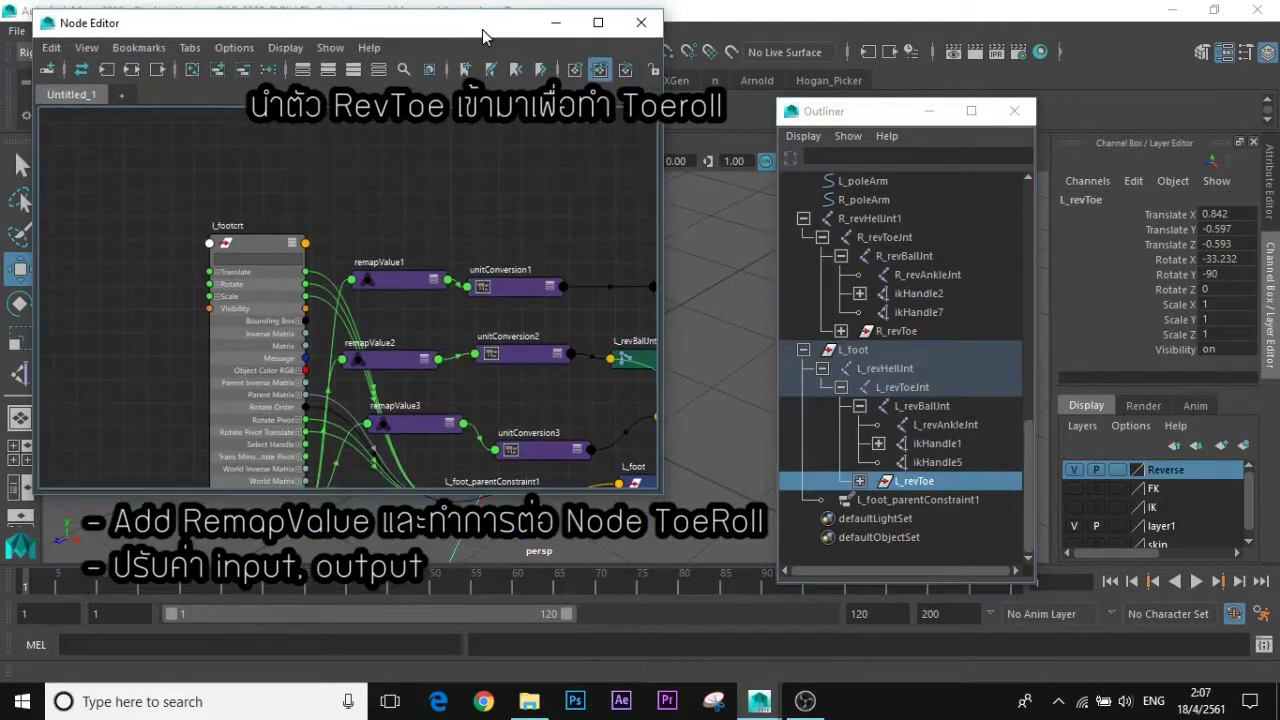
middle_click_drag(582, 456, 515, 224, "alt")
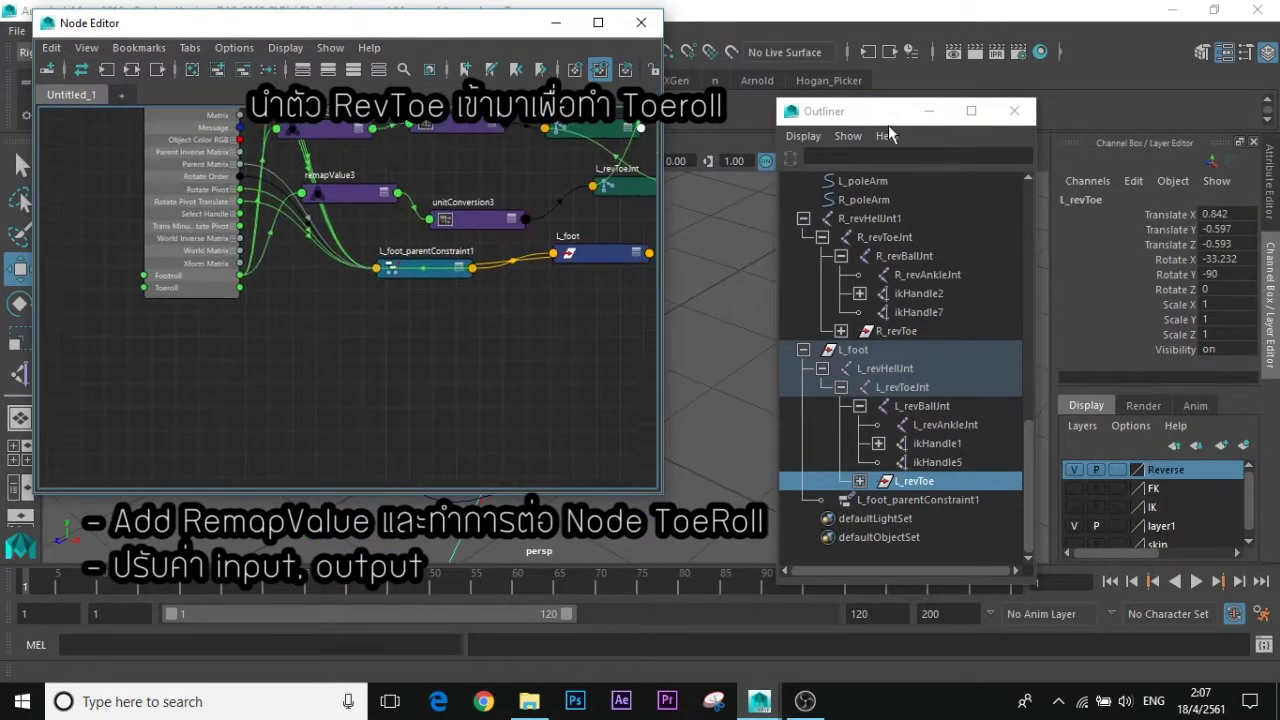
left_click(214, 72)
left_click_drag(595, 393, 220, 389)
middle_click_drag(214, 343, 411, 324, "alt")
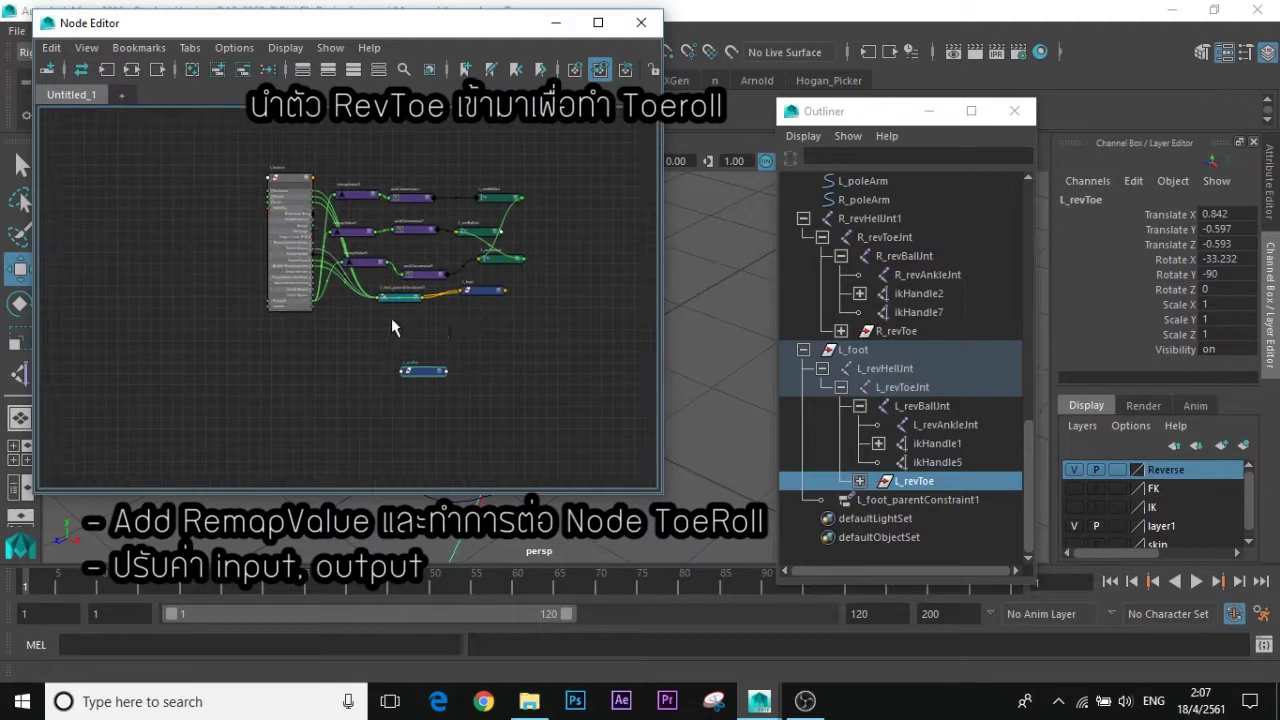
- Move the upper remapValue and joint networks away from l_footcrt, and bring L_revToe up beside the control node
scroll(411, 324, "up", 1)
middle_click_drag(345, 151, 322, 212, "alt")
left_click_drag(321, 211, 555, 414)
left_click_drag(335, 243, 359, 79)
left_click_drag(404, 430, 423, 342)
- Create a new remapValue node in the graph below L_revToe
right_click_drag(380, 392, 451, 374, "alt")
key("Tab")
type("r")
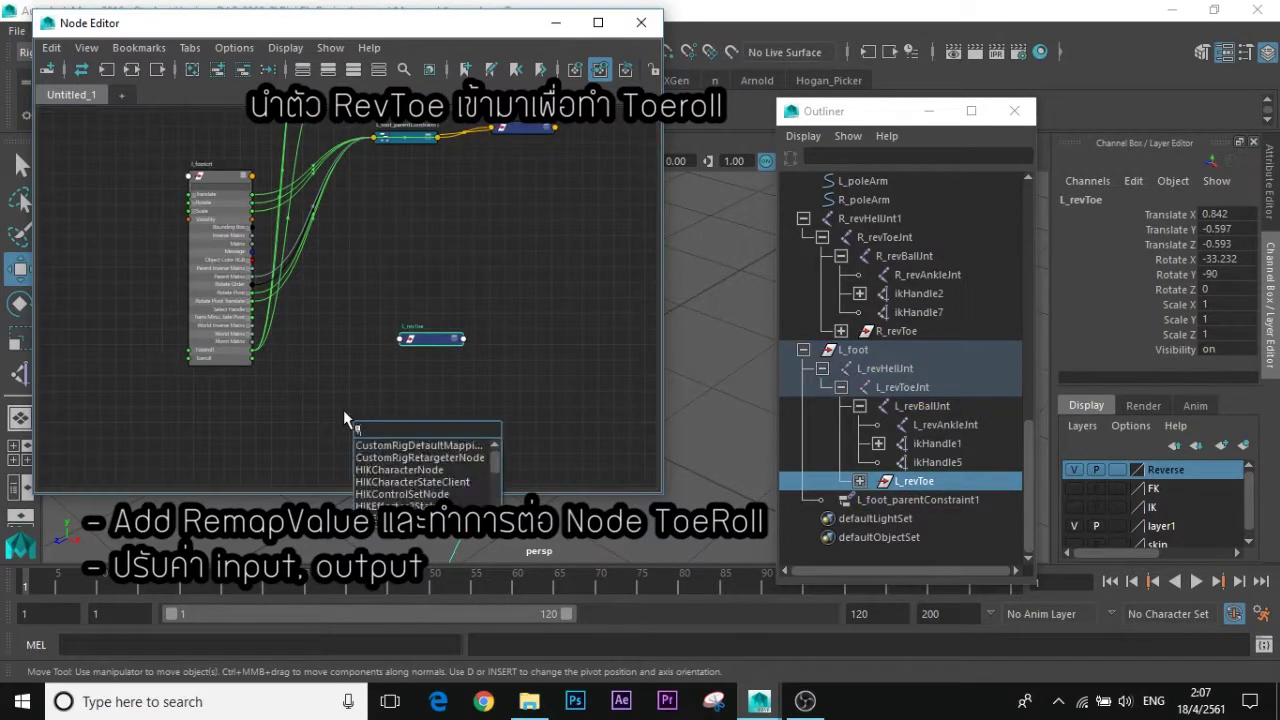
type("emap")
key("Up")
key("Return")
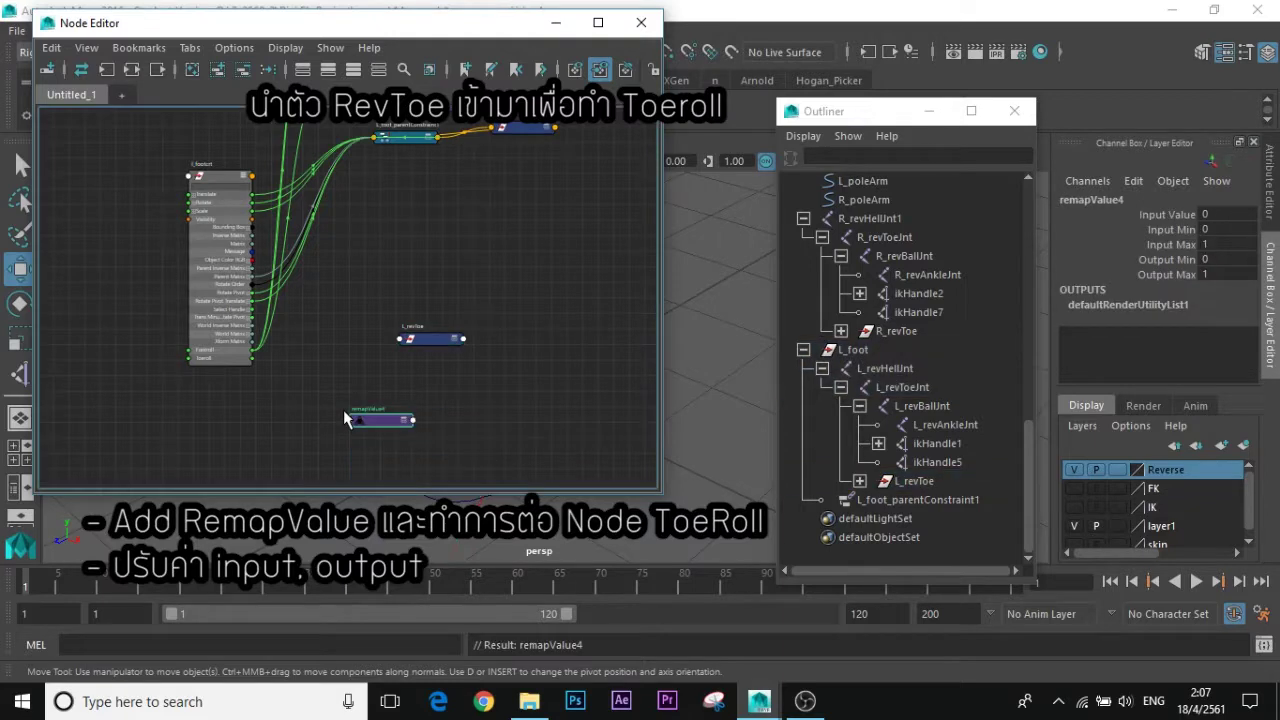
- Place the new remapValue node between l_footcrt and L_revToe, expand both nodes' attributes, and connect Toeroll to its Input Value
left_click_drag(404, 421, 365, 354)
left_click(455, 339)
left_click(365, 354)
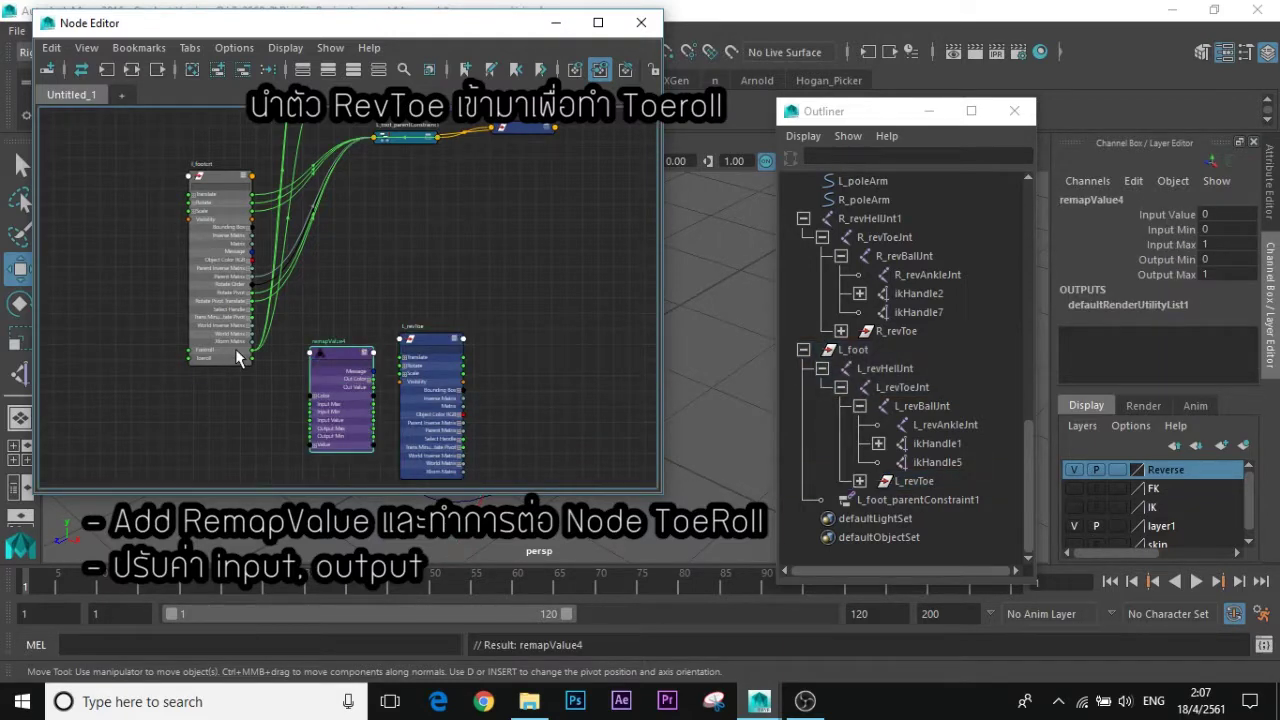
scroll(252, 450, "up", 3)
left_click_drag(252, 278, 361, 394)
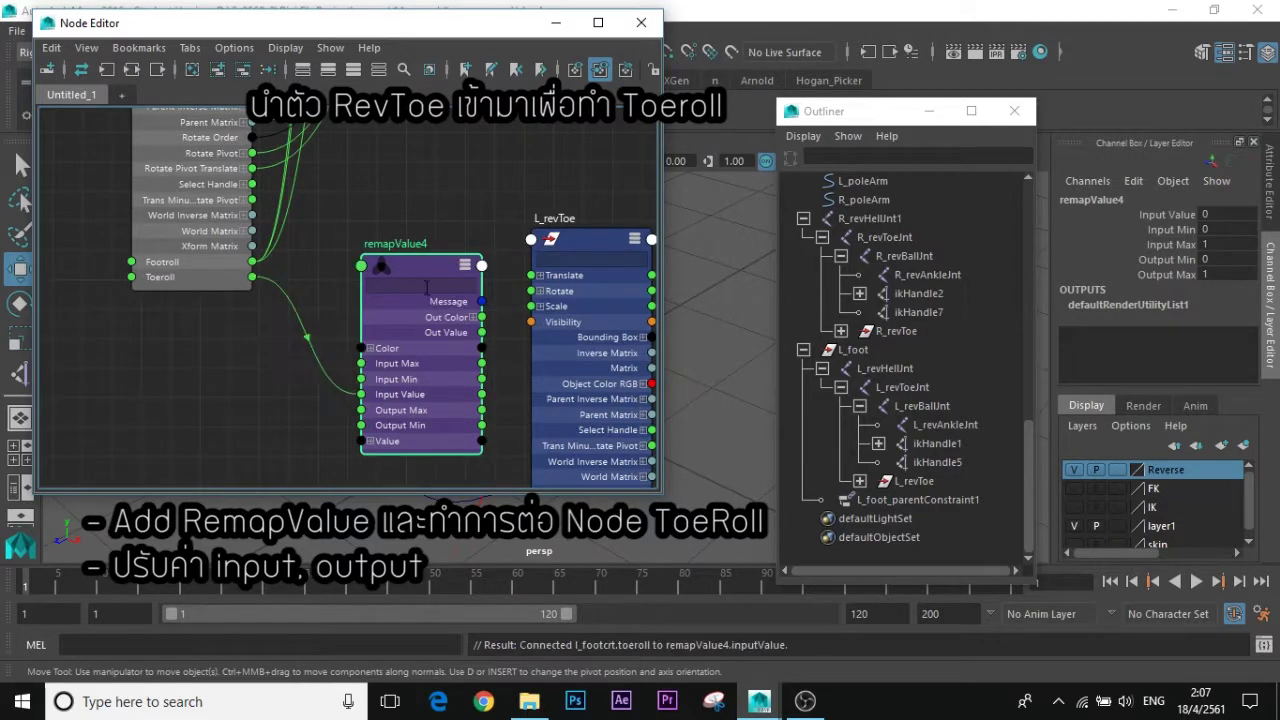
- Connect the new remapValue node's Out Value to Rotate Z of L_revToe
left_click(539, 291)
left_click_drag(482, 332, 531, 337)
left_click_drag(591, 236, 658, 266)
- Collapse the new remapValue and L_revToe nodes and arrange them in a row with the unit conversion node beside l_footcrt
middle_click_drag(566, 204, 328, 198, "alt")
scroll(420, 208, "down", 3)
left_click_drag(497, 345, 367, 226)
left_click_drag(419, 258, 474, 241)
left_click_drag(367, 225, 388, 275)
left_click(509, 239)
left_click(307, 253)
left_click_drag(300, 256, 286, 257)
left_click_drag(381, 274, 356, 270)
- Set the new remapValue node's Input Min to -10, Input Max to 10 and Output Min to -45, and change its Output Max
left_click(272, 255)
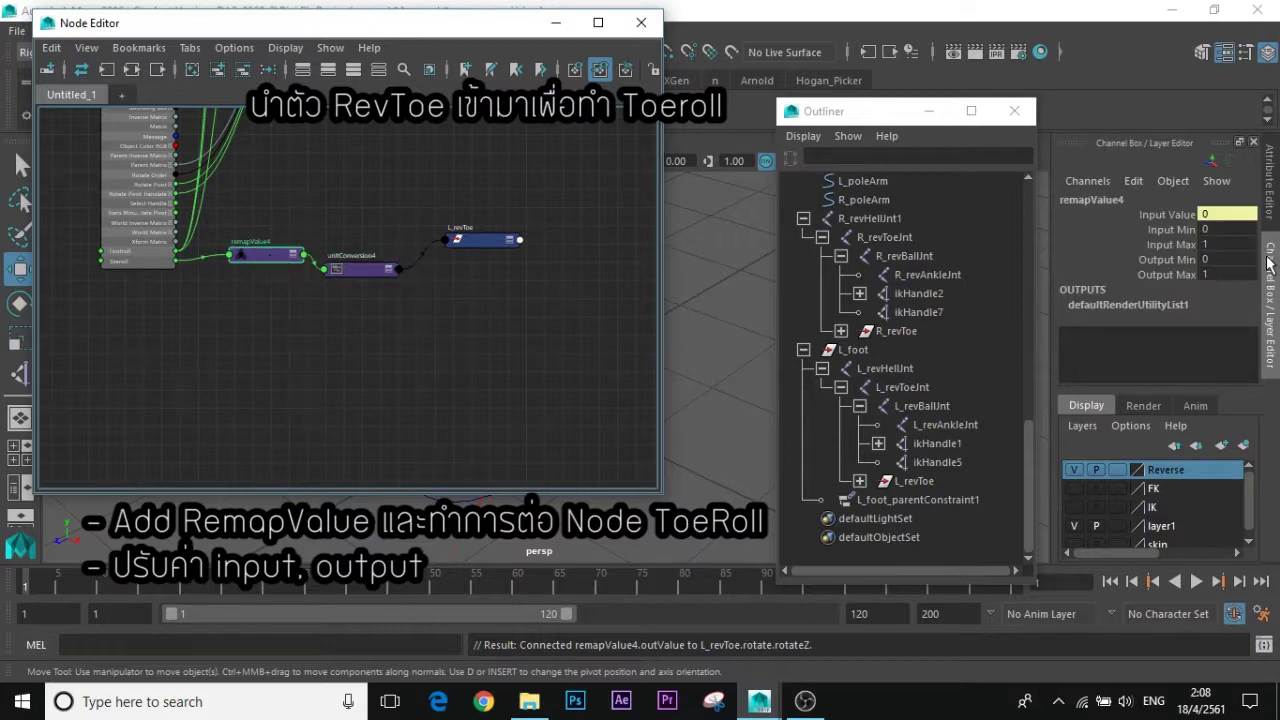
left_click(1218, 228)
left_click(1219, 243)
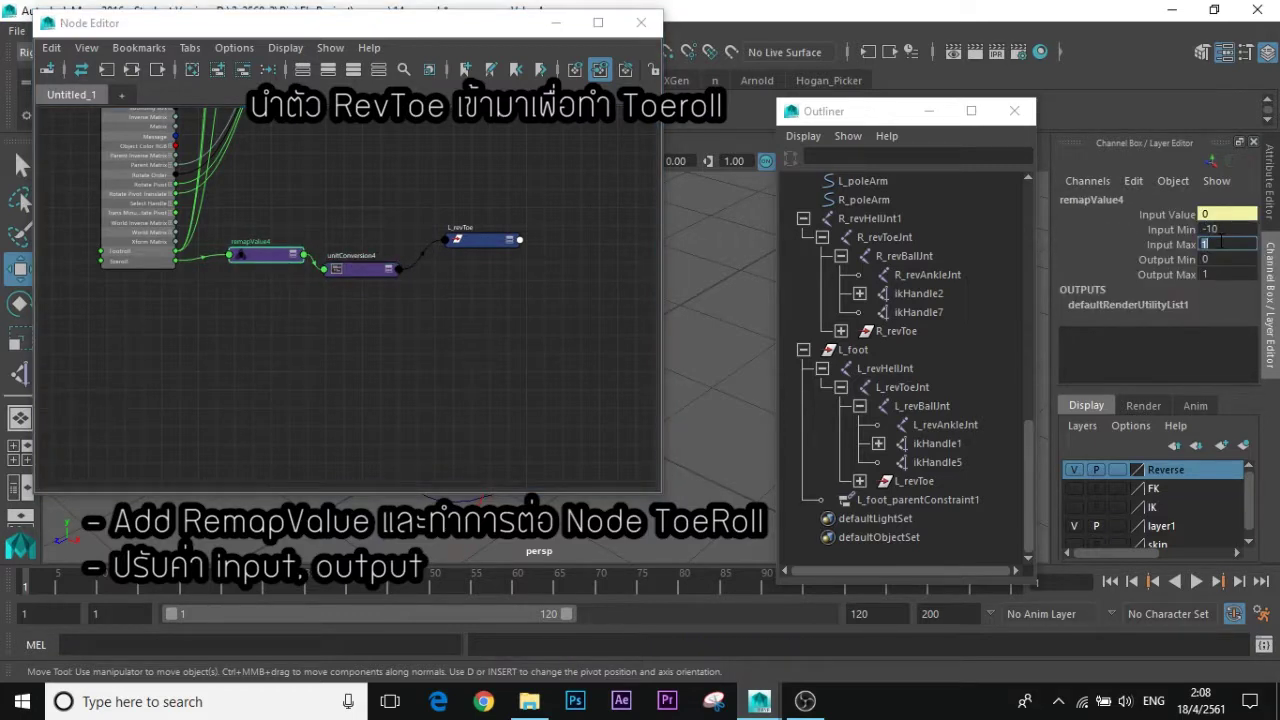
key("Return")
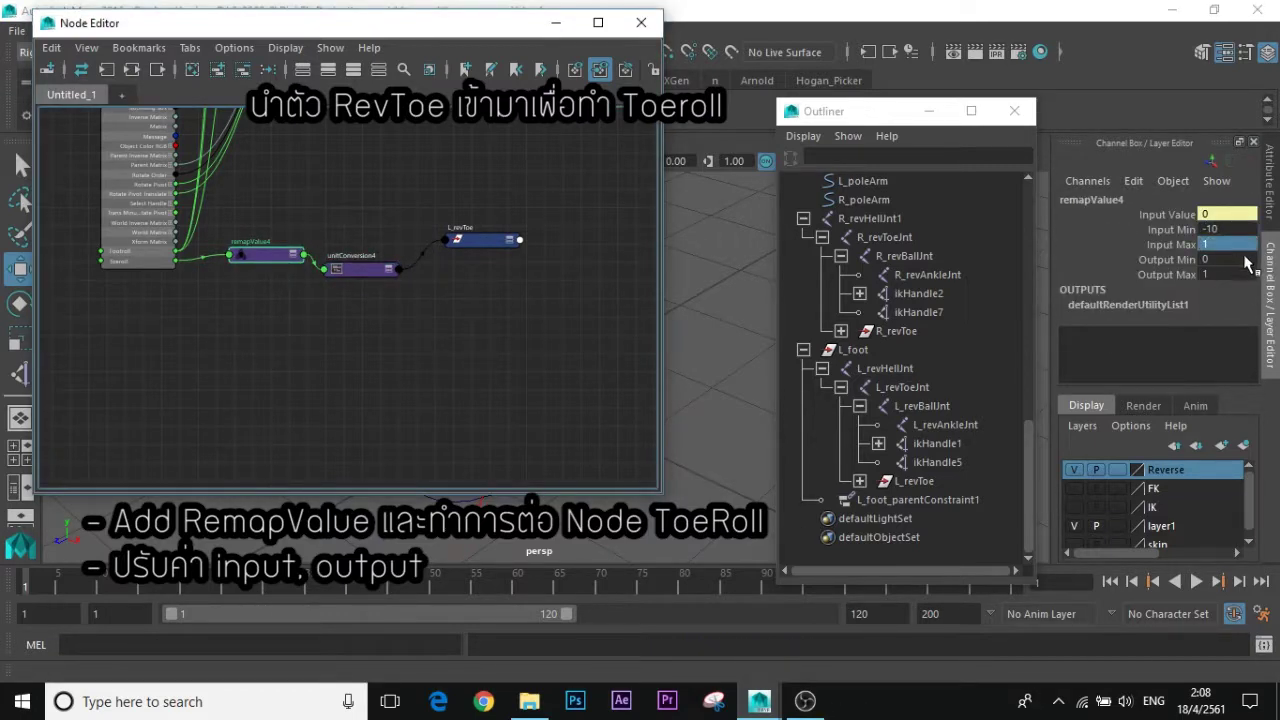
left_click(1216, 245)
type("10")
key("Tab")
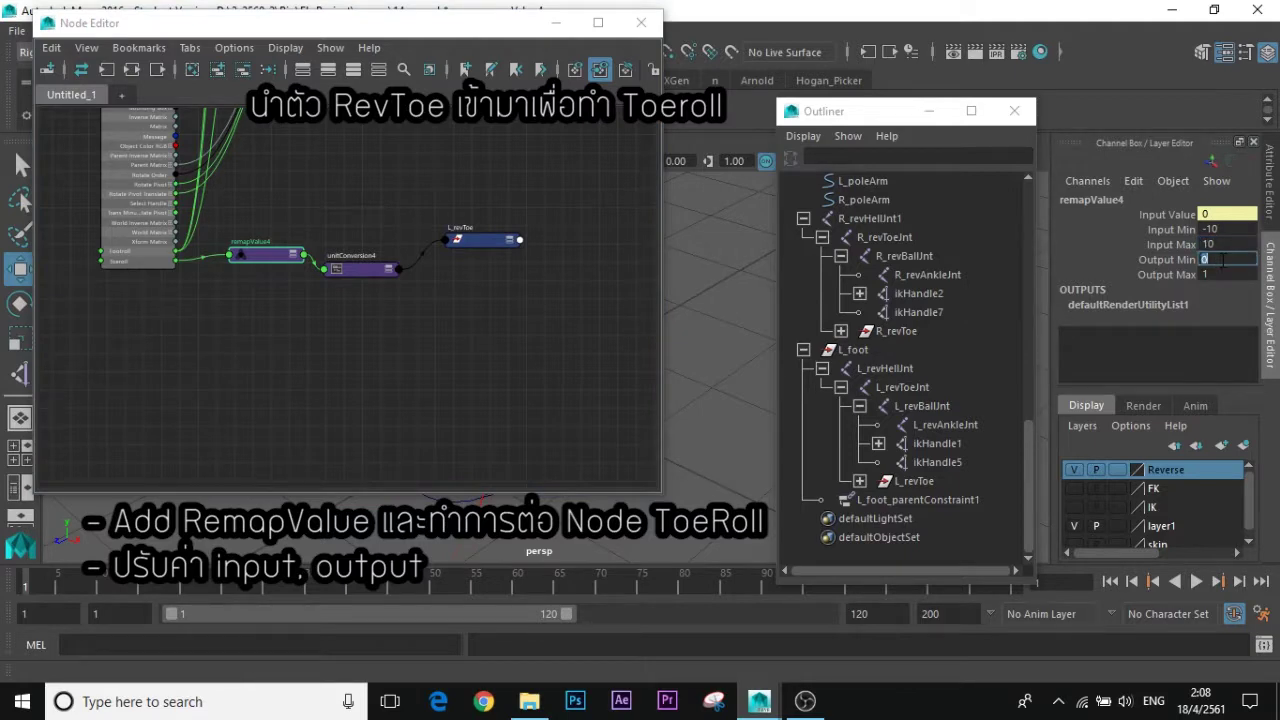
left_click(1221, 274)
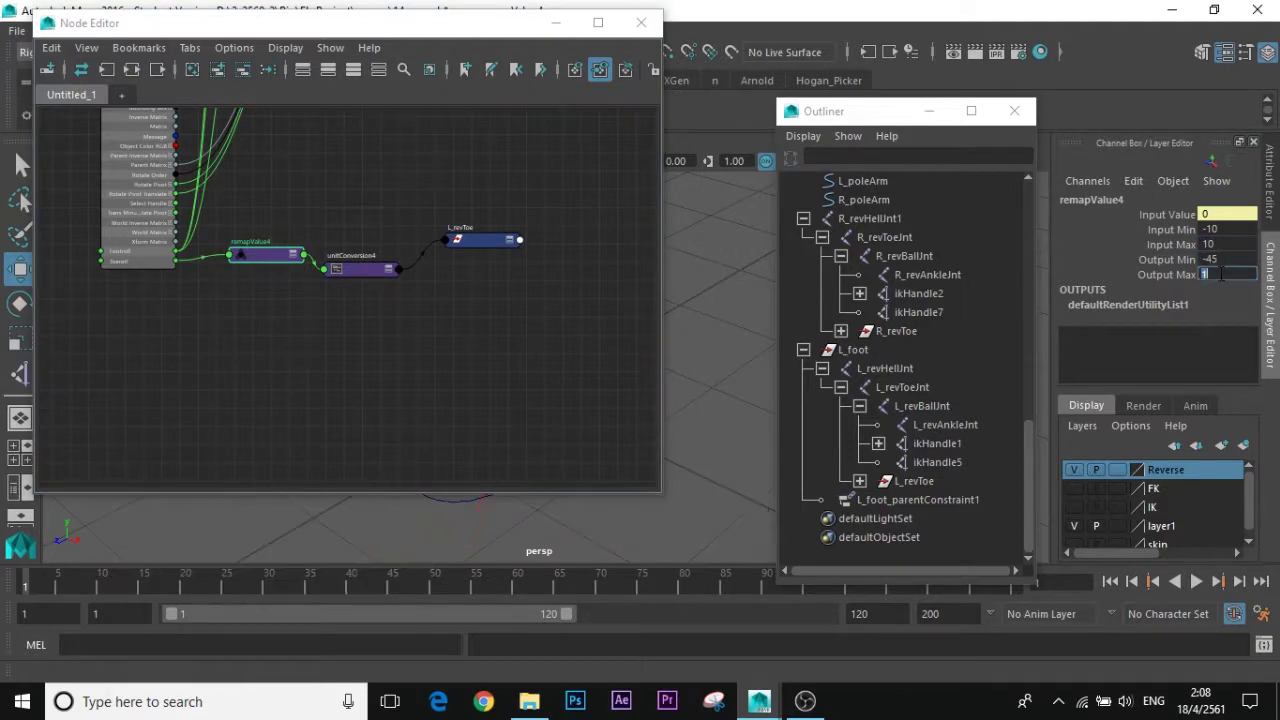
left_click(745, 340)
- Minimize the Node Editor, select the left foot control, and vary its Toeroll to test the toe rotation
left_click(557, 23)
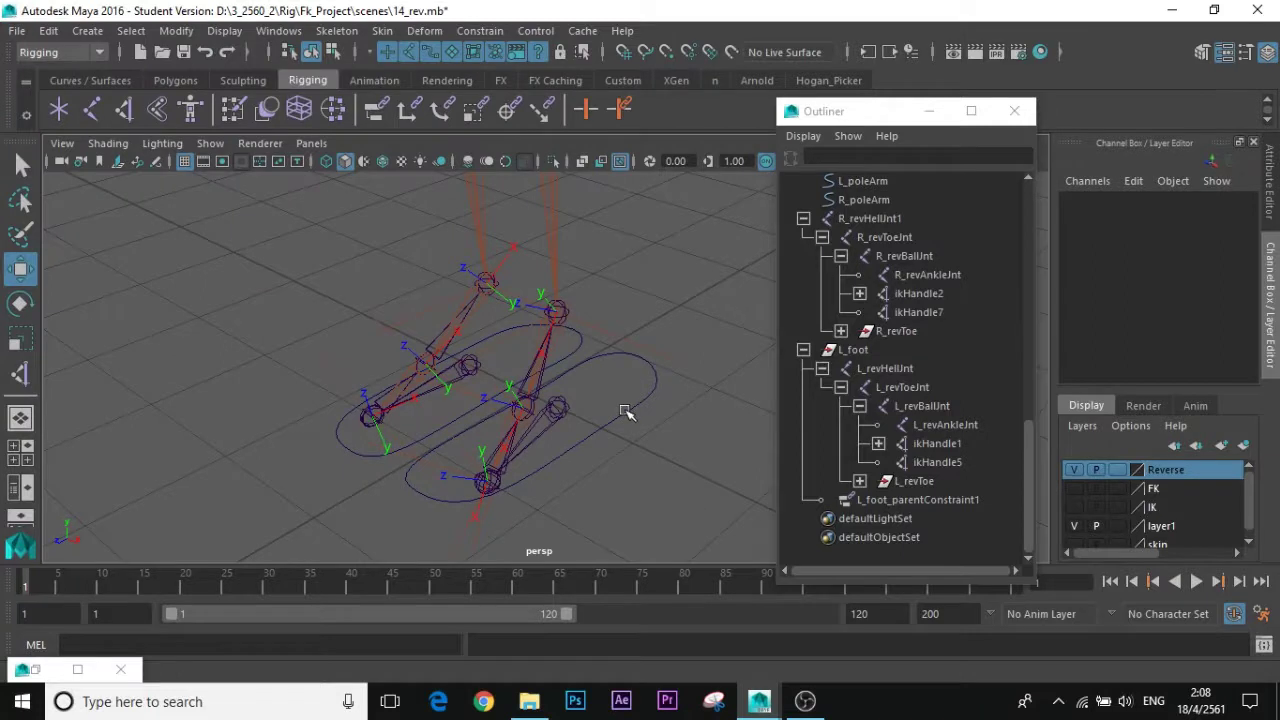
left_click(628, 413)
left_click(1166, 378)
middle_click_drag(610, 501, 556, 519)
left_click_drag(556, 519, 490, 480, "alt")
- Hide the Reverse layer and vary Toeroll again to check the toe motion from another angle
left_click(1074, 469)
left_click_drag(603, 511, 594, 500, "alt")
middle_click_drag(594, 500, 555, 488)
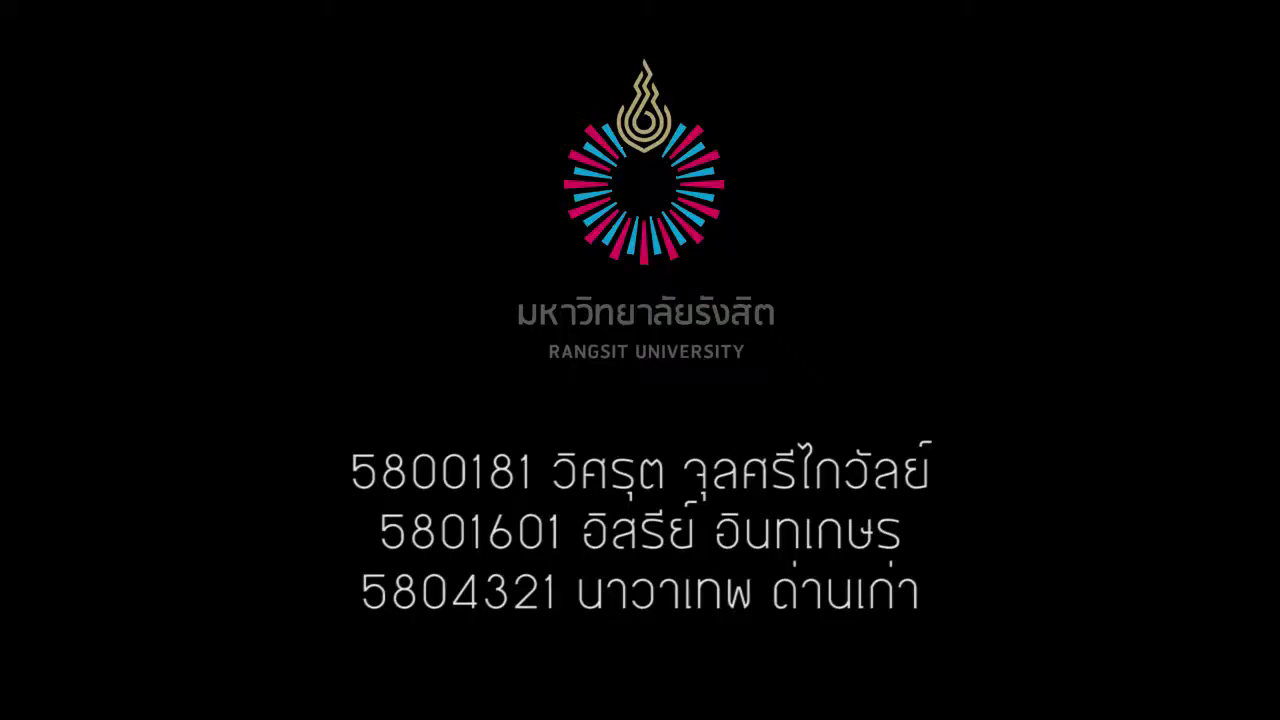